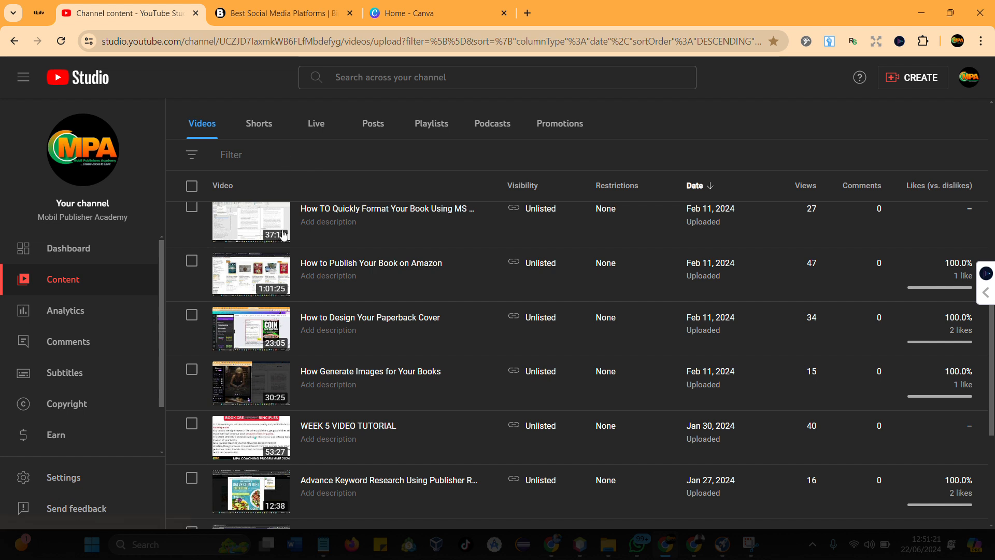
{"action": "scroll", "coordinate": [333, 309], "scroll_direction": "down", "scroll_amount": 1}
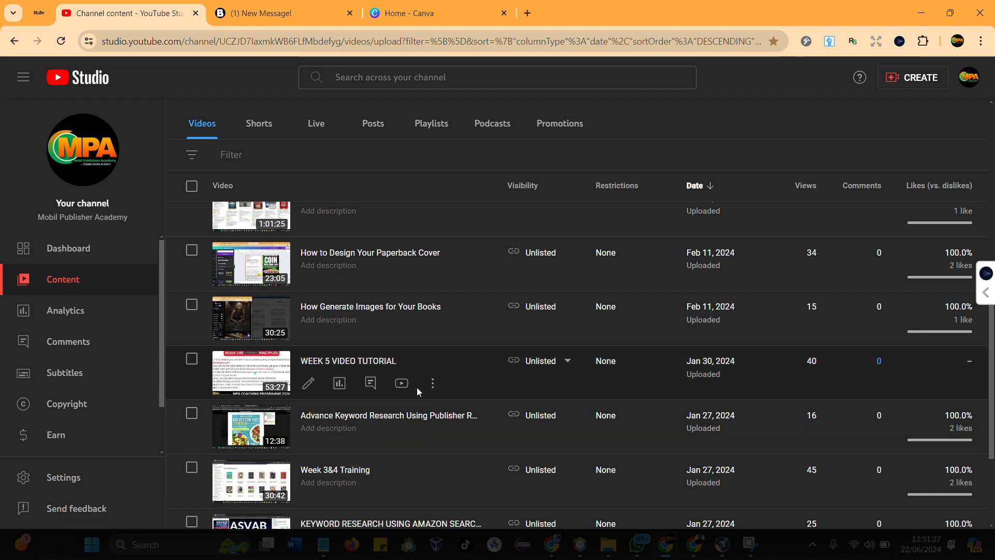
{"action": "scroll", "coordinate": [417, 388], "scroll_direction": "up", "scroll_amount": 5}
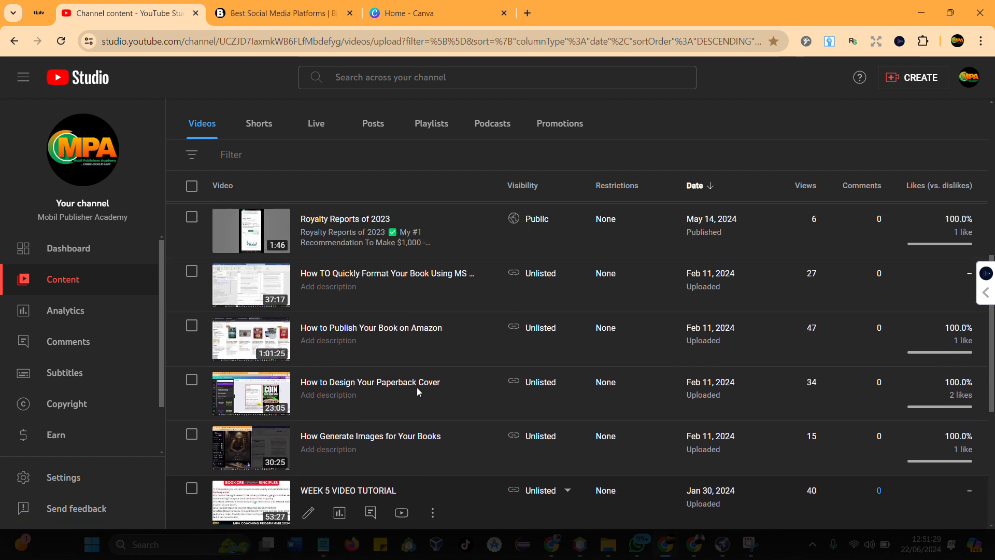
{"action": "scroll", "coordinate": [417, 387], "scroll_direction": "up", "scroll_amount": 3}
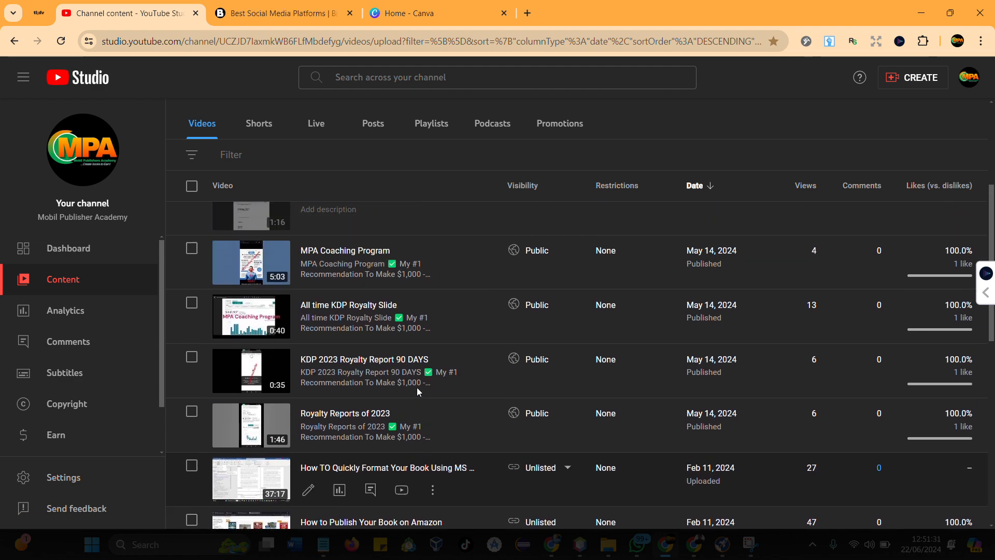
{"action": "scroll", "coordinate": [417, 387], "scroll_direction": "up", "scroll_amount": 3}
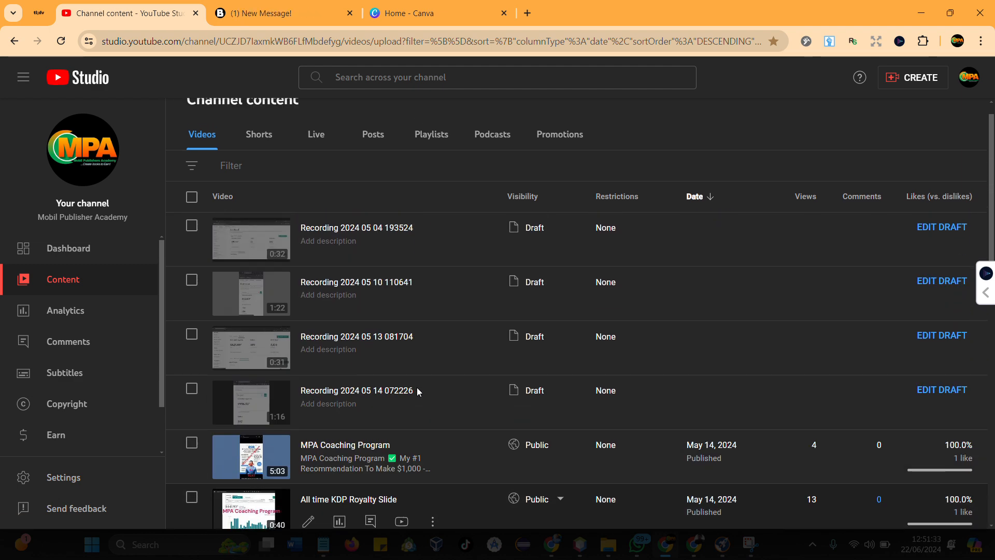
{"action": "left_click", "coordinate": [388, 15]}
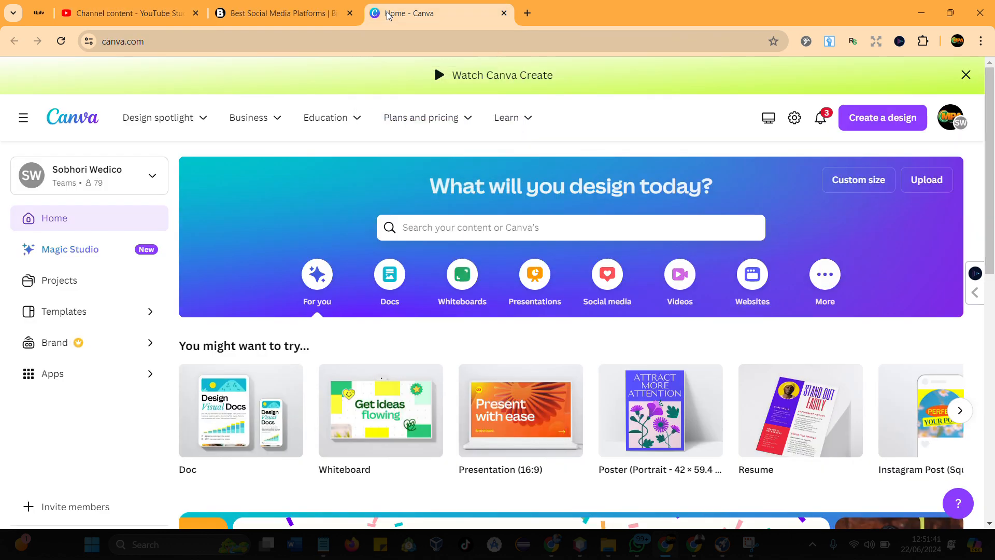
- Reload the Best Social Media Platforms article on BingoTingo by way of the site's home page and go to its Free Guide section
{"action": "left_click", "coordinate": [289, 12]}
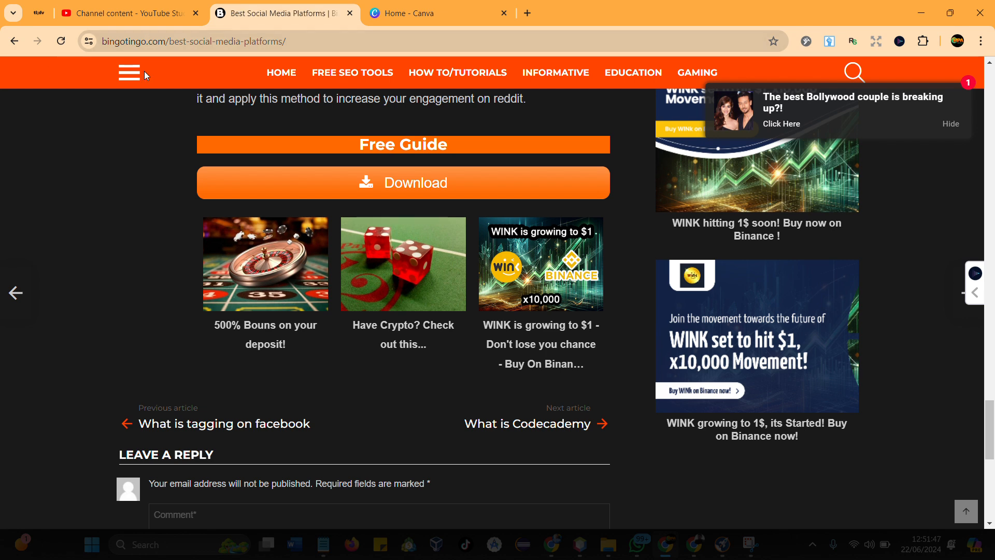
{"action": "scroll", "coordinate": [247, 124], "scroll_direction": "up", "scroll_amount": 6}
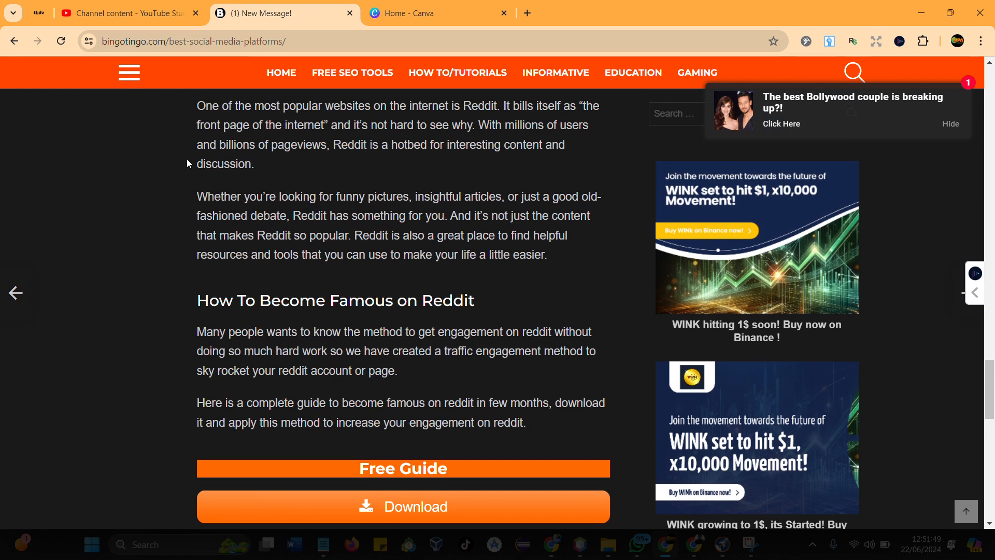
{"action": "scroll", "coordinate": [267, 197], "scroll_direction": "up", "scroll_amount": 14}
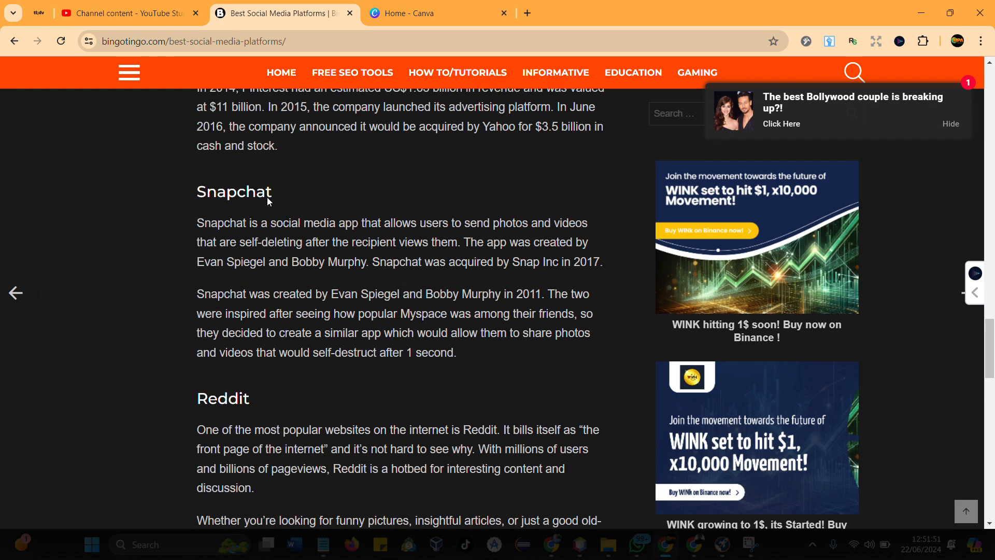
{"action": "scroll", "coordinate": [267, 201], "scroll_direction": "up", "scroll_amount": 20}
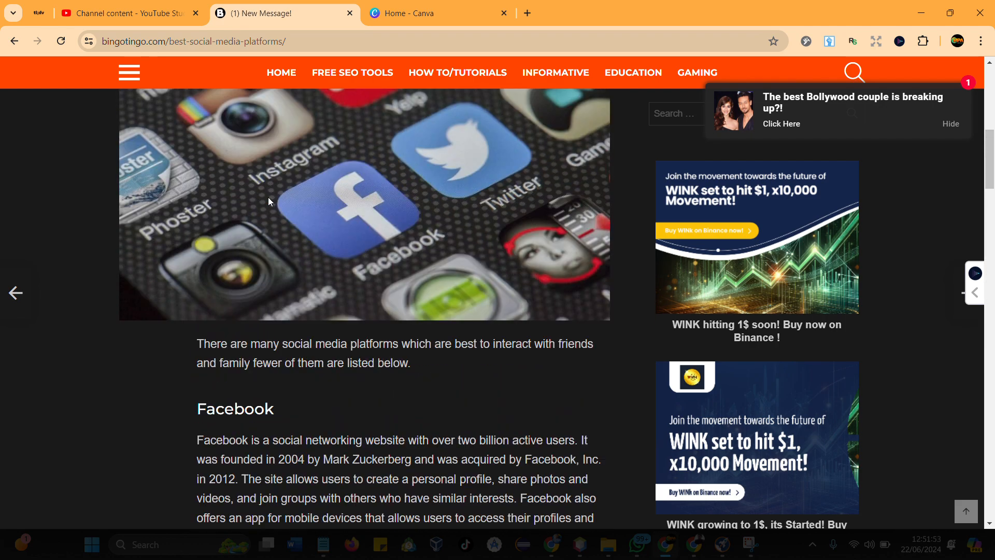
{"action": "scroll", "coordinate": [269, 197], "scroll_direction": "up", "scroll_amount": 3}
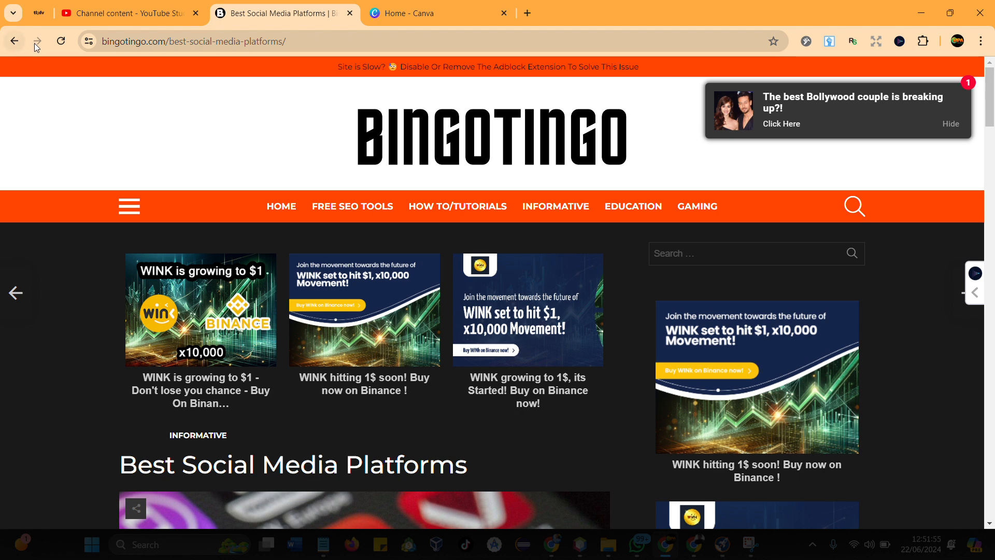
{"action": "left_click", "coordinate": [13, 42]}
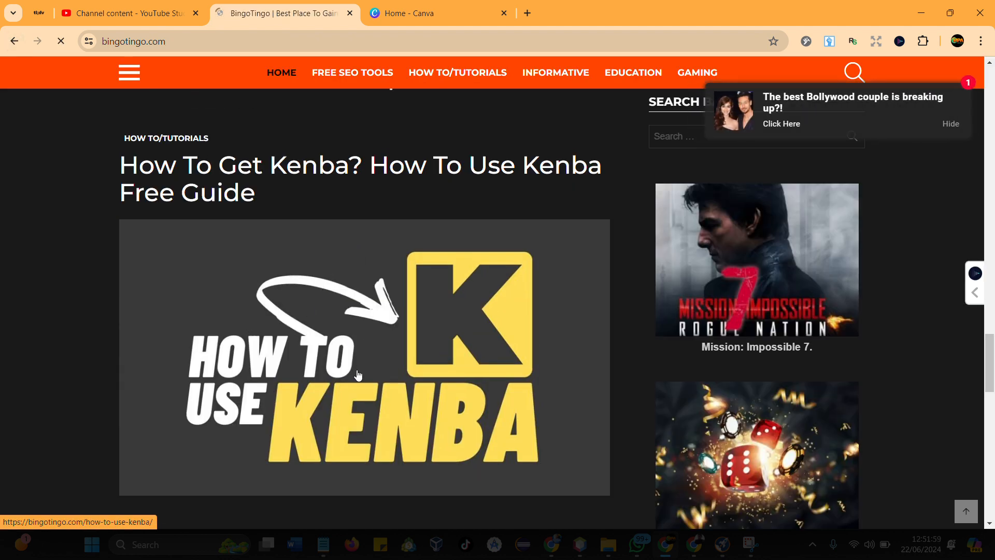
{"action": "scroll", "coordinate": [397, 347], "scroll_direction": "down", "scroll_amount": 7}
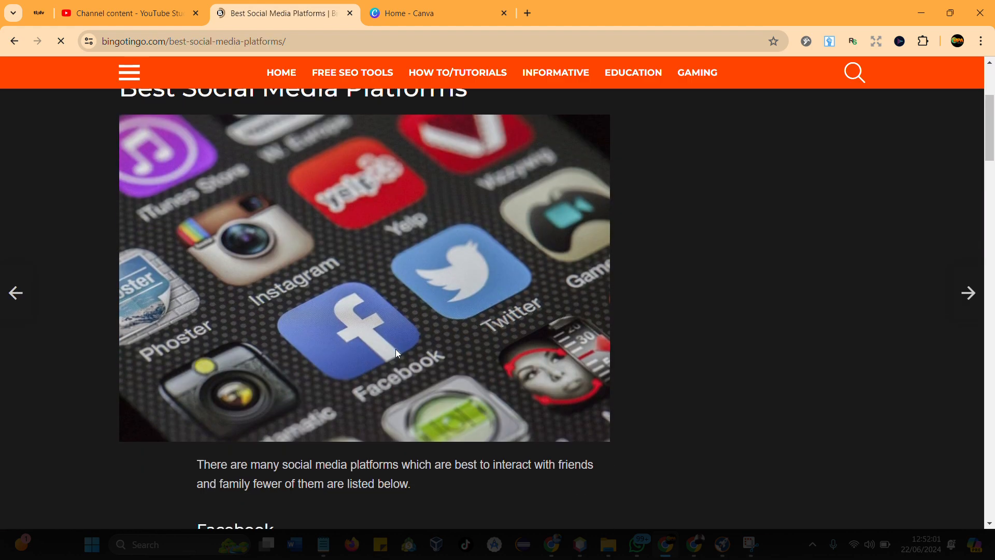
{"action": "scroll", "coordinate": [396, 351], "scroll_direction": "down", "scroll_amount": 17}
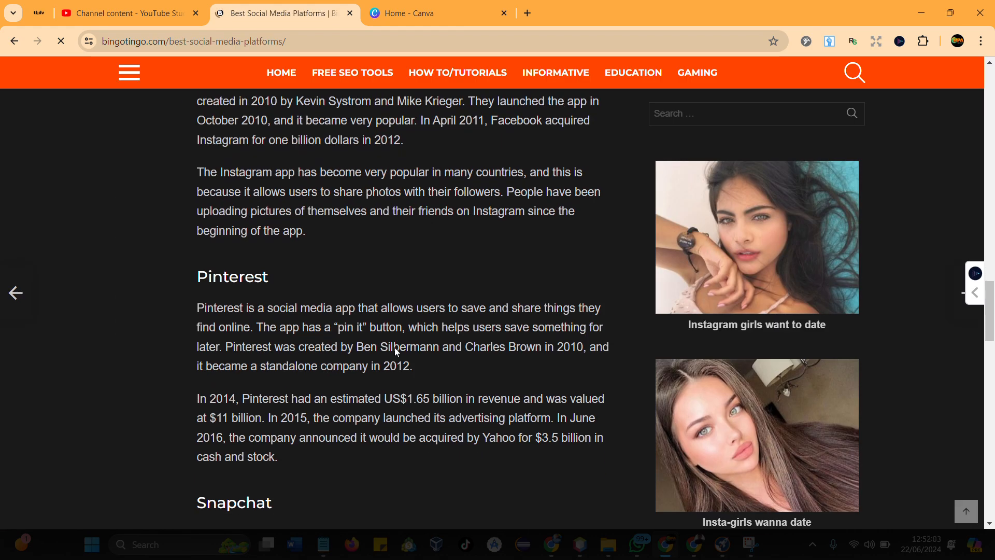
{"action": "scroll", "coordinate": [397, 352], "scroll_direction": "down", "scroll_amount": 10}
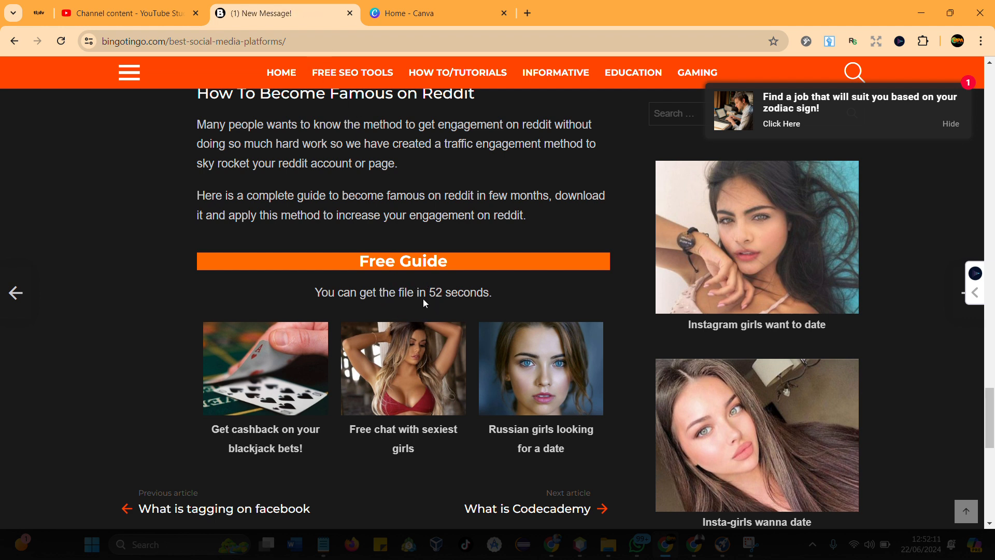
{"action": "left_click", "coordinate": [385, 15]}
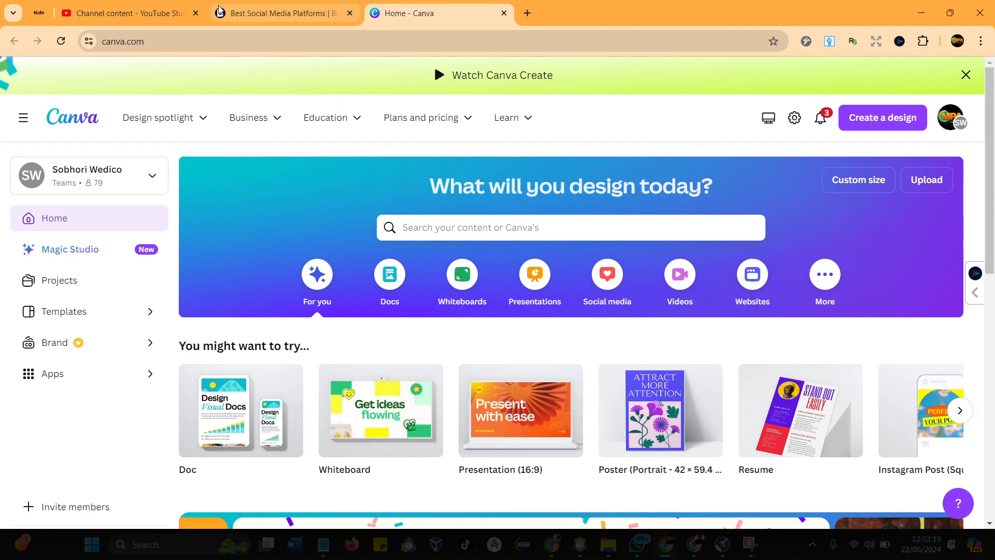
{"action": "left_click", "coordinate": [121, 13]}
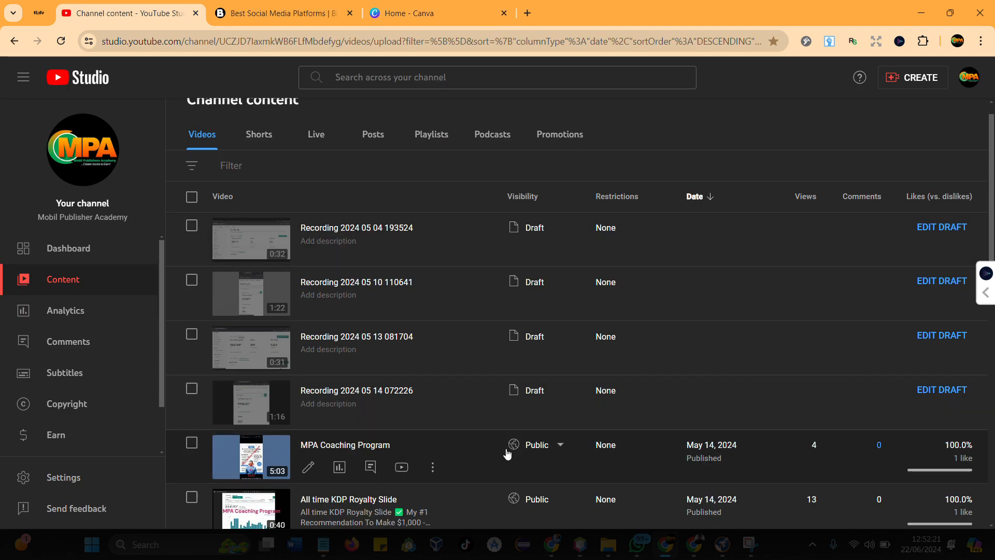
{"action": "scroll", "coordinate": [466, 393], "scroll_direction": "down", "scroll_amount": 6}
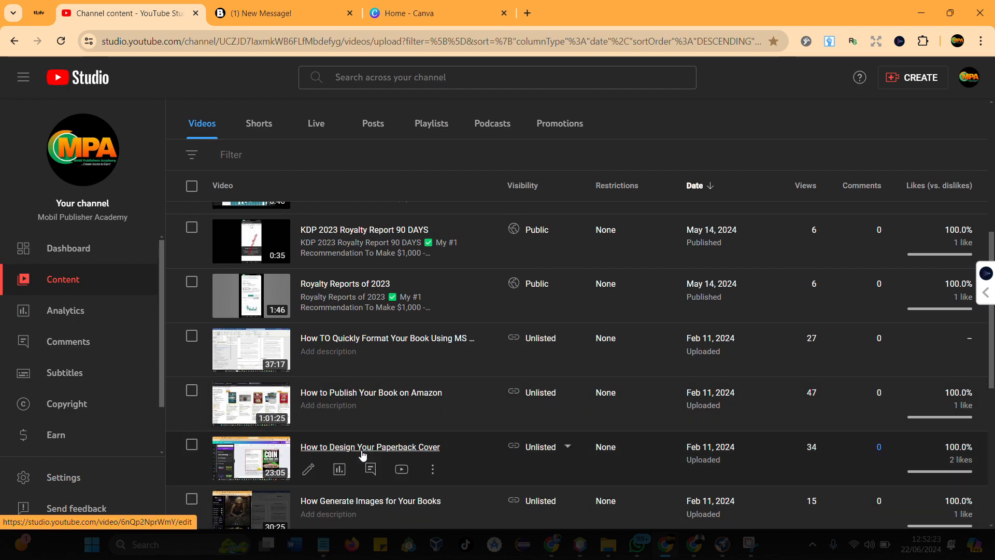
{"action": "scroll", "coordinate": [362, 456], "scroll_direction": "down", "scroll_amount": 2}
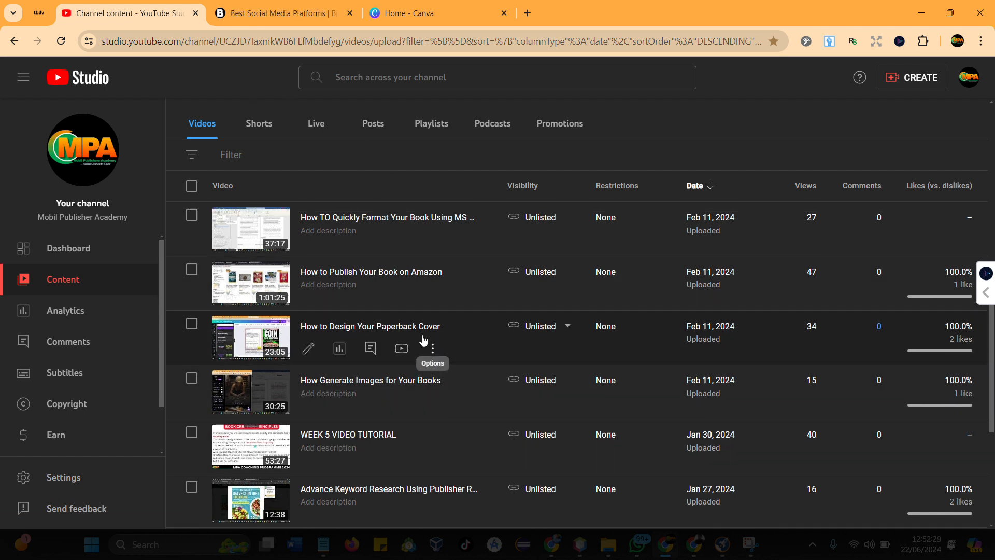
{"action": "scroll", "coordinate": [419, 338], "scroll_direction": "up", "scroll_amount": 1}
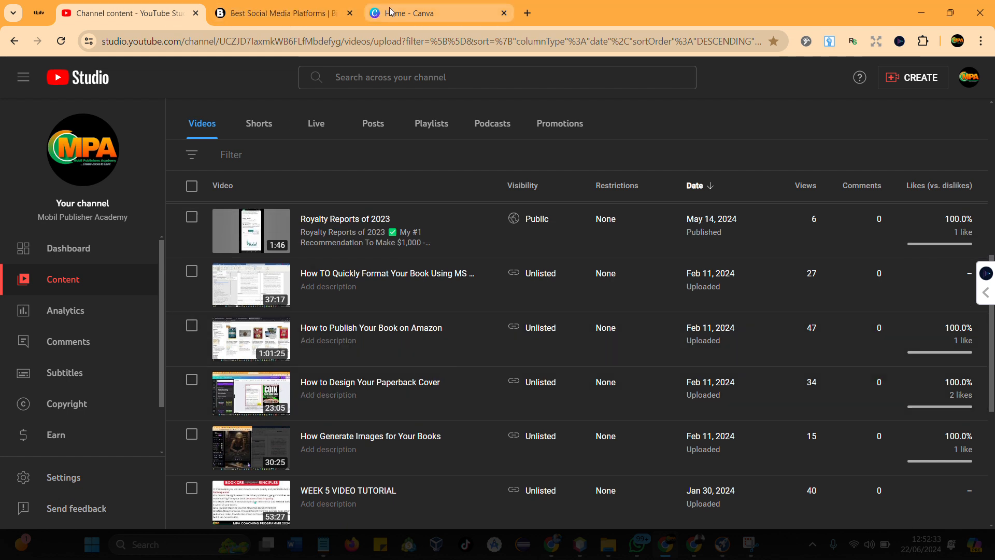
{"action": "left_click", "coordinate": [311, 11]}
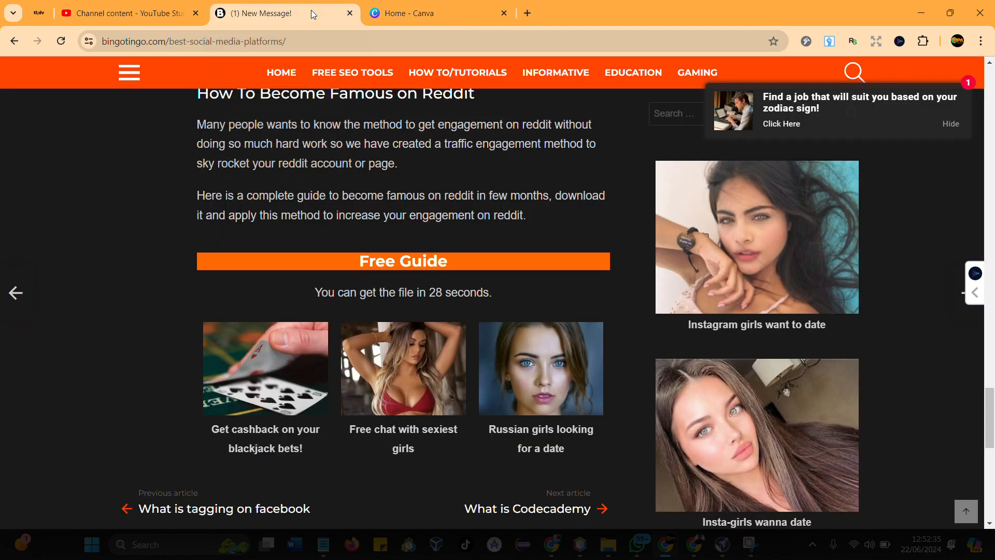
{"action": "left_click", "coordinate": [389, 15]}
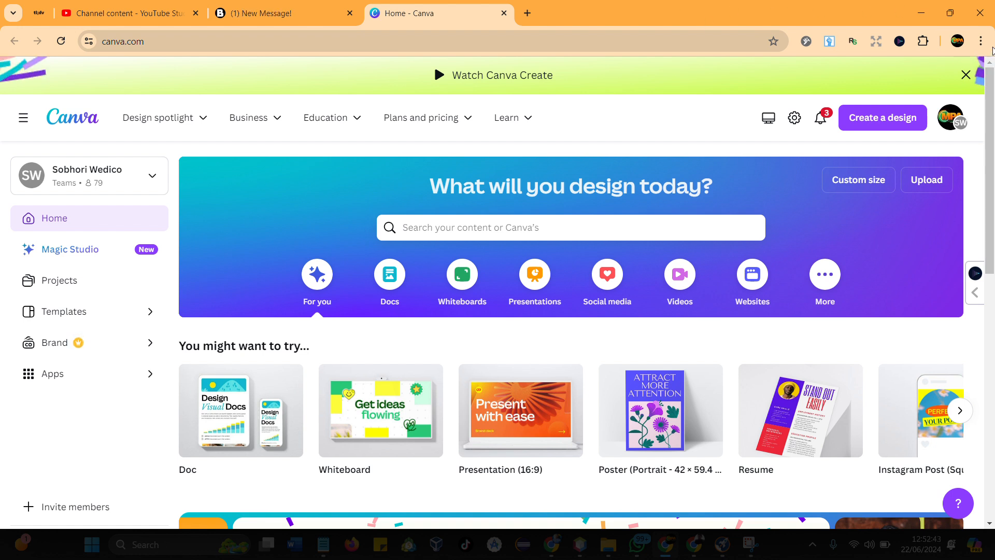
{"action": "left_click", "coordinate": [279, 16]}
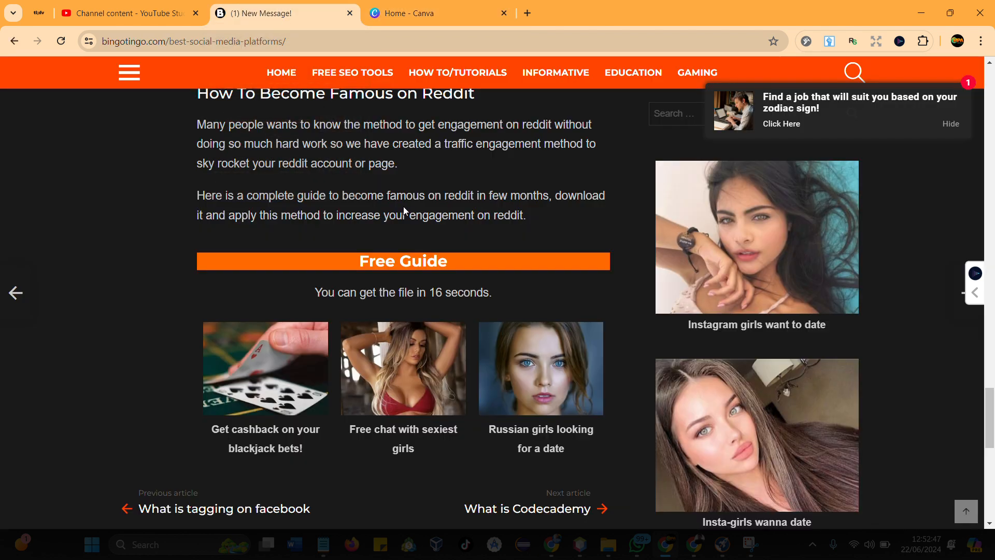
{"action": "left_click", "coordinate": [376, 18]}
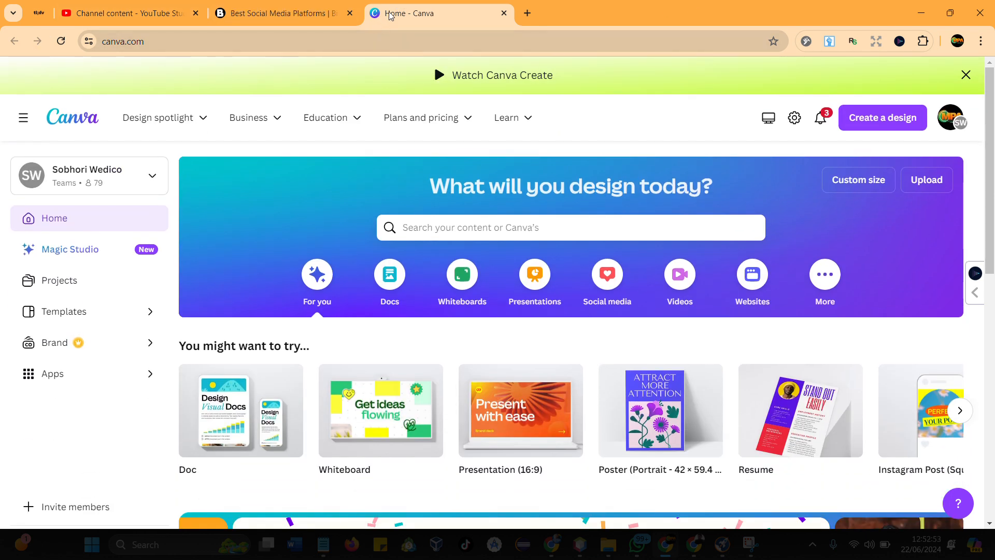
- Search Google for "ideogram ai" in a new browser tab, open the Ideogram site and start signing in with Google
{"action": "right_click", "coordinate": [390, 16]}
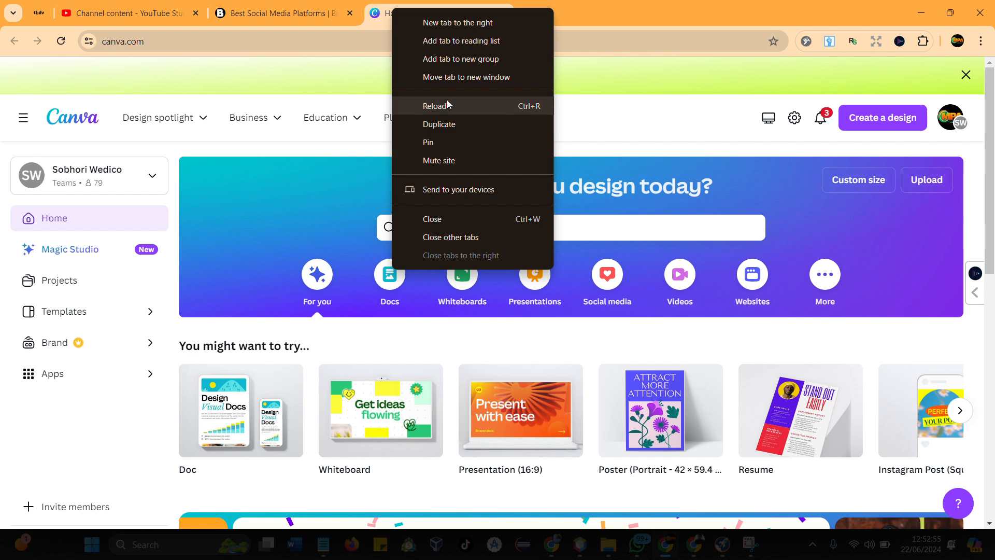
{"action": "left_click", "coordinate": [452, 24]}
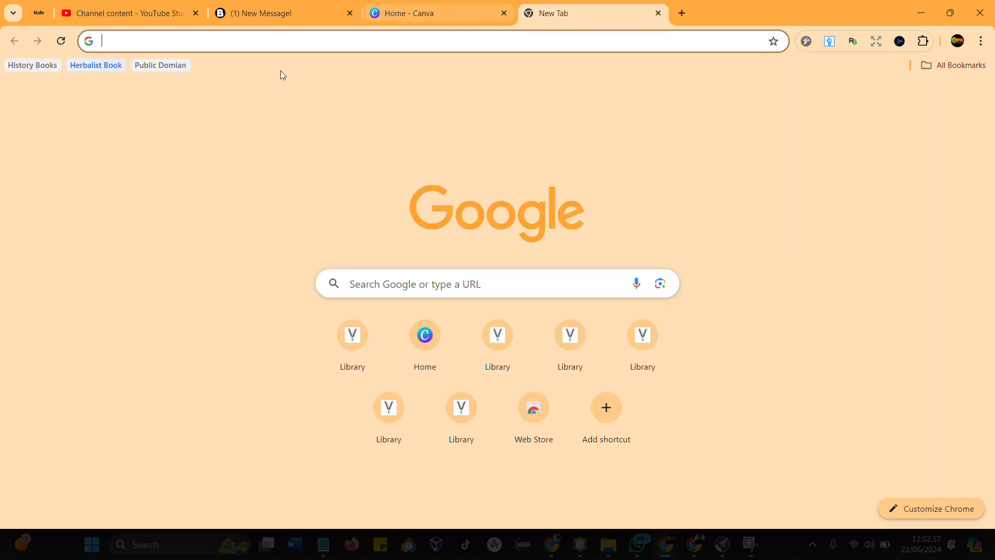
{"action": "left_click", "coordinate": [297, 45]}
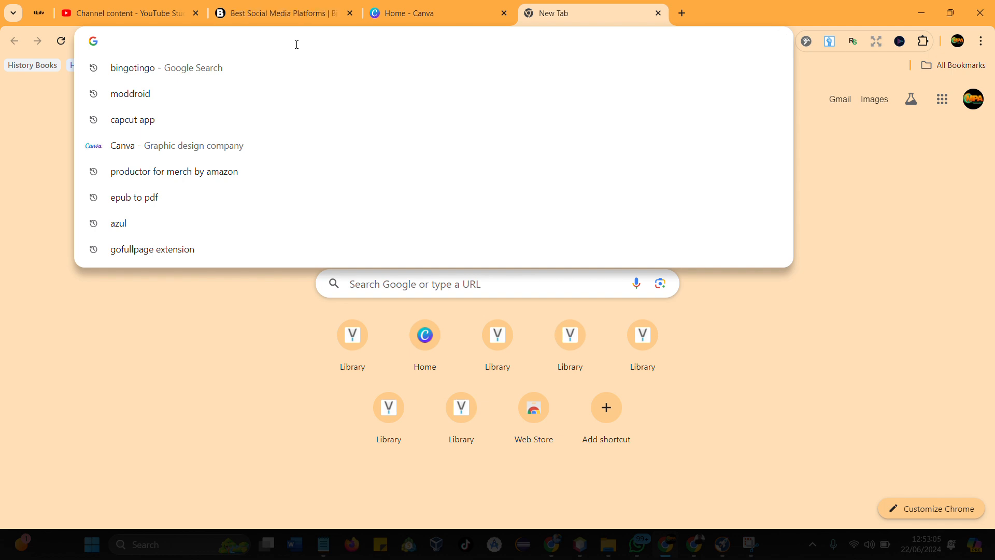
{"action": "type", "text": "ideo"}
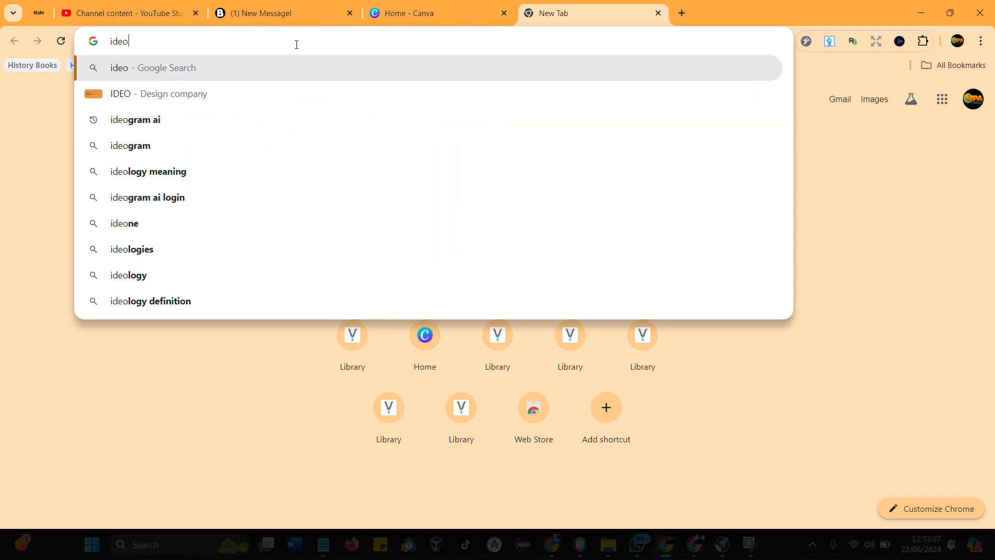
{"action": "left_click", "coordinate": [142, 125]}
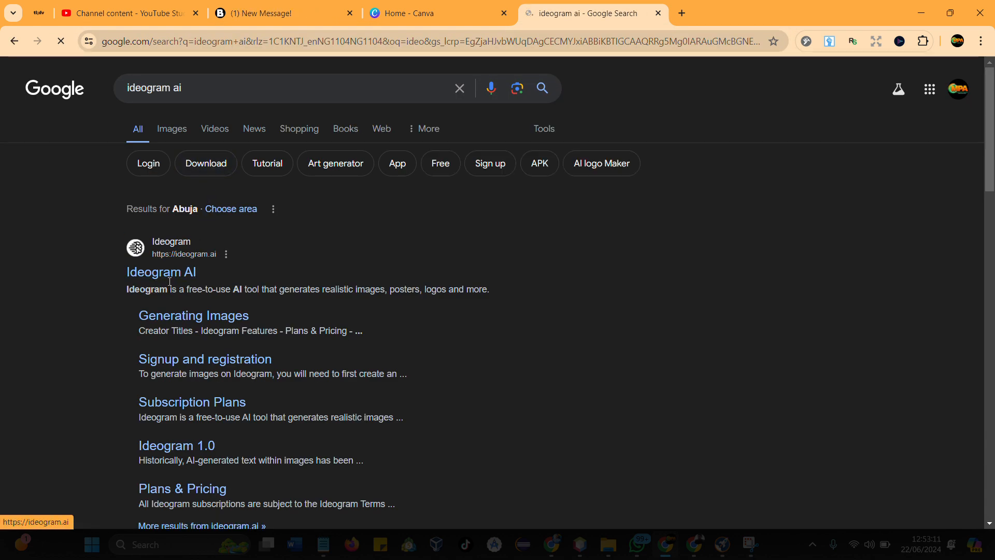
{"action": "left_click", "coordinate": [169, 280]}
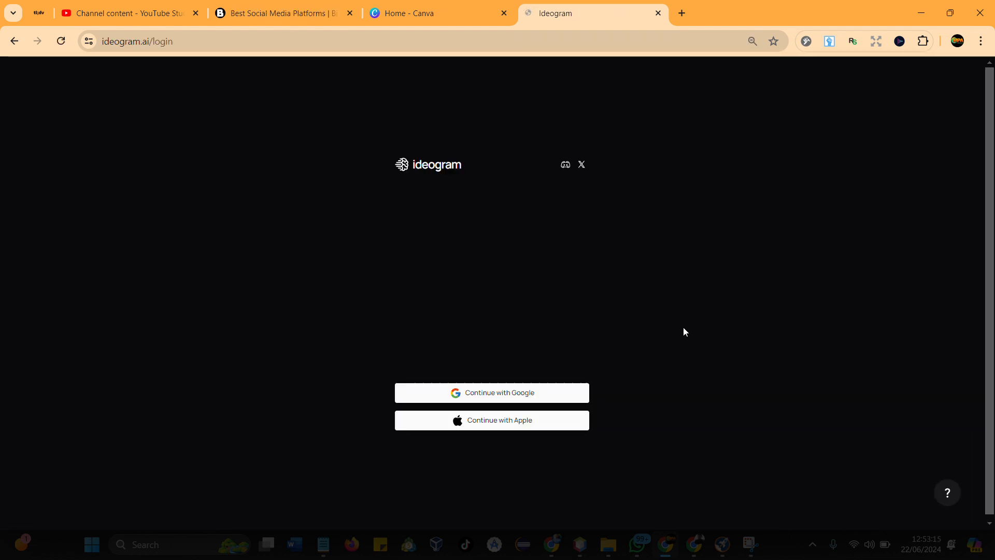
{"action": "left_click", "coordinate": [494, 395]}
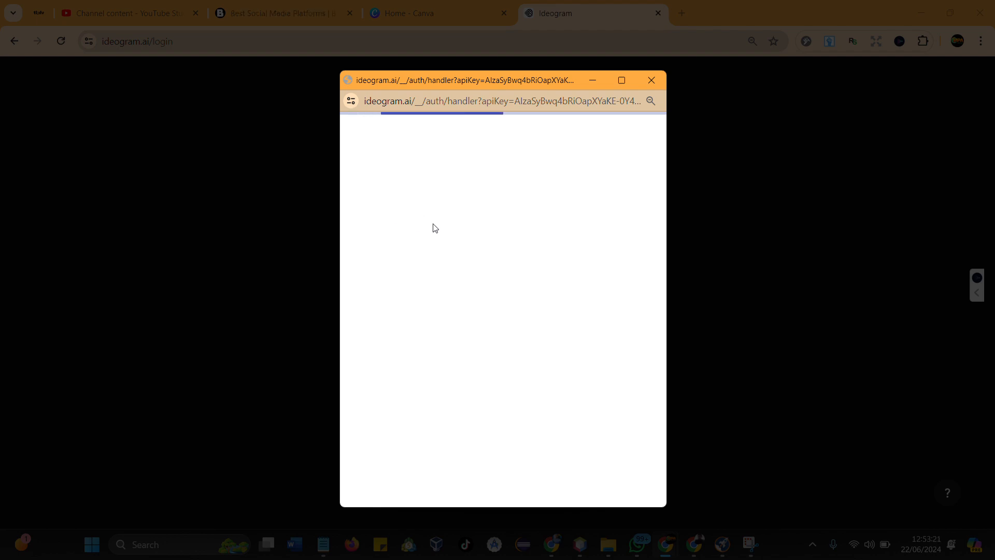
- Join the Canva team through the BingoTingo article's Free Guide download and its GET HERE link, and dismiss the welcome message
{"action": "left_click", "coordinate": [305, 13]}
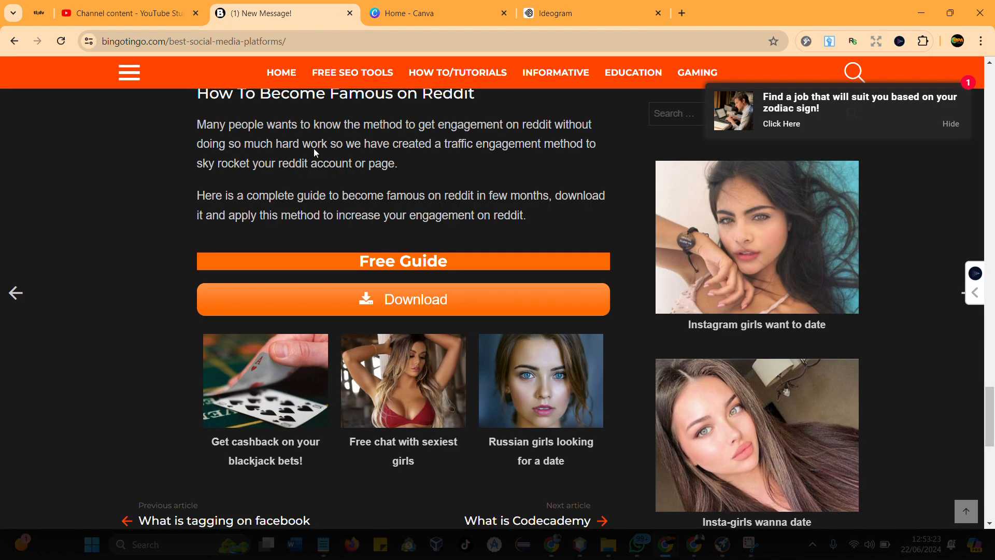
{"action": "left_click", "coordinate": [368, 302]}
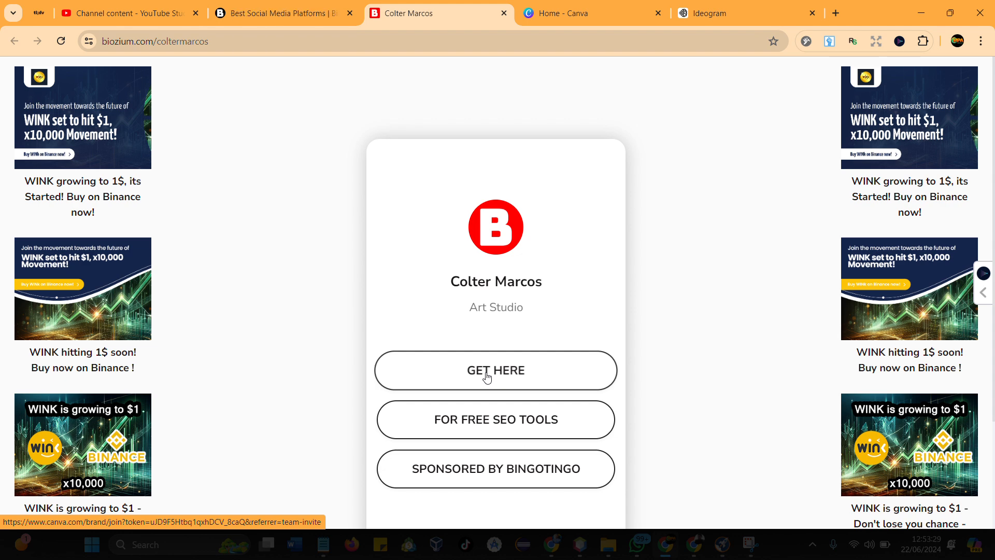
{"action": "left_click", "coordinate": [487, 376]}
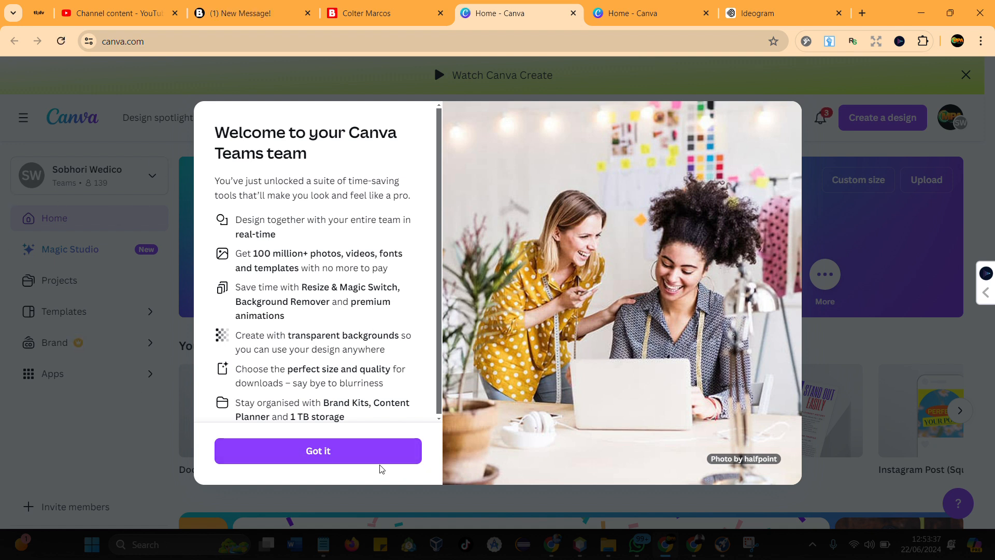
{"action": "left_click", "coordinate": [370, 455]}
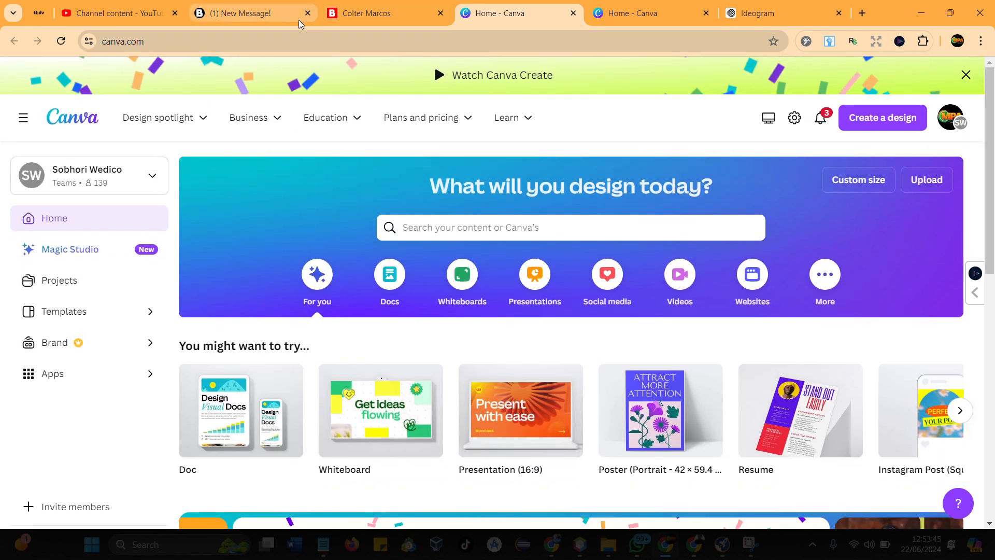
{"action": "mouse_move", "coordinate": [319, 76]}
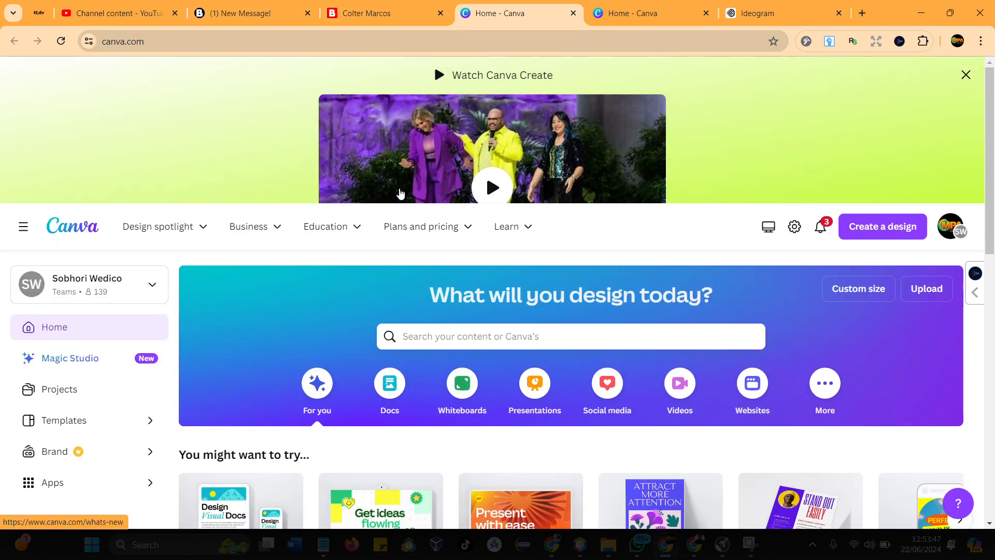
- Close the BingoTingo article and its download page, keeping the two Canva pages and Ideogram open
{"action": "scroll", "coordinate": [363, 333], "scroll_direction": "down", "scroll_amount": 1}
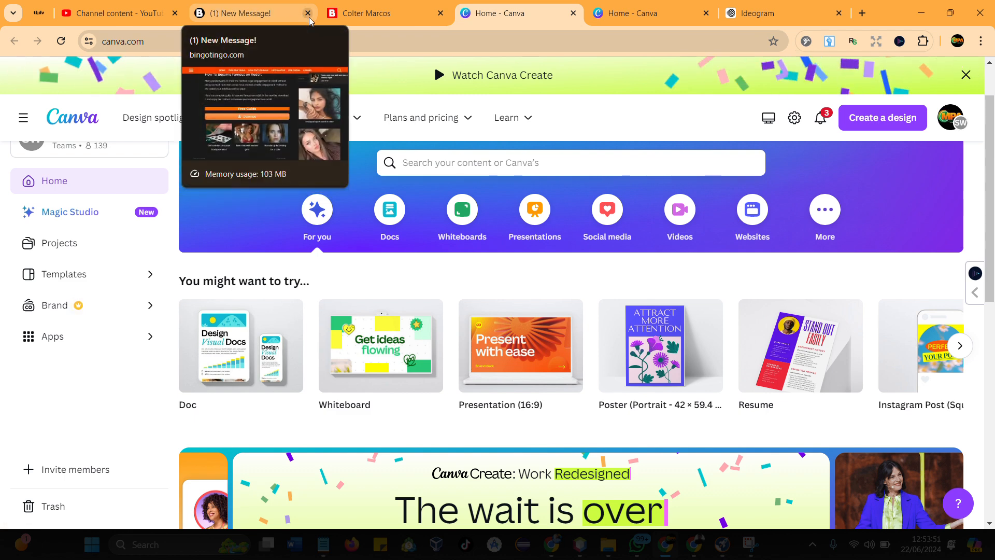
{"action": "left_click", "coordinate": [308, 13]}
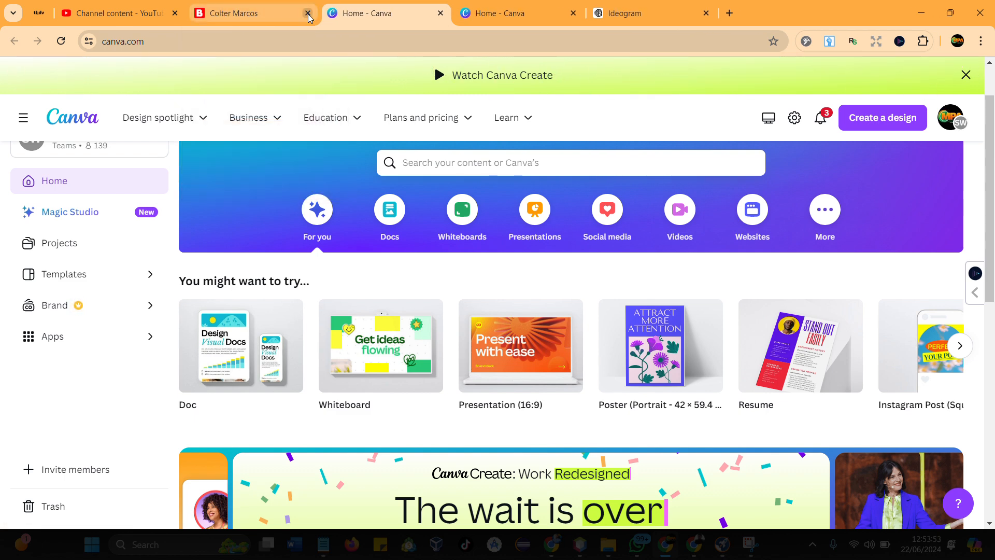
{"action": "left_click", "coordinate": [308, 13]}
{"action": "left_click", "coordinate": [395, 18]}
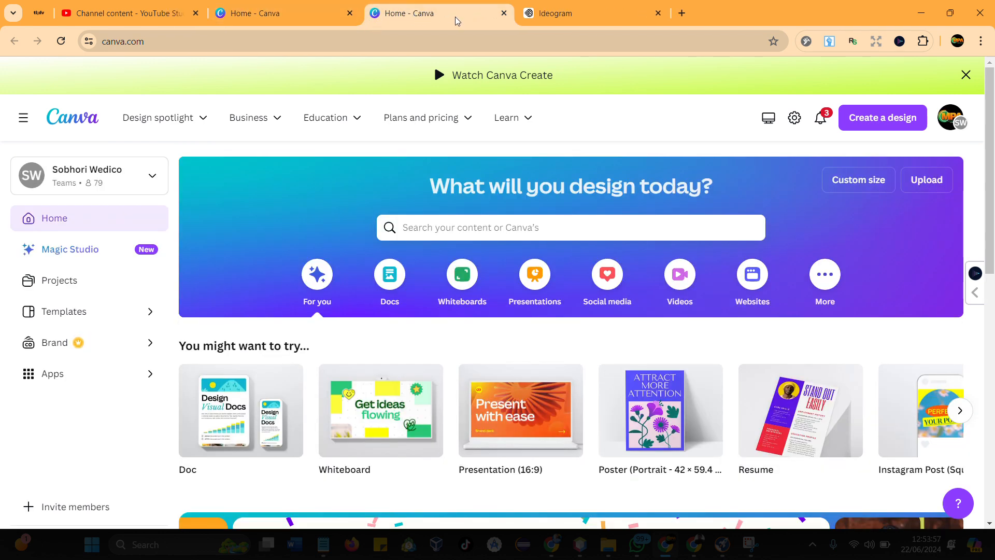
{"action": "left_click", "coordinate": [306, 17]}
{"action": "left_click", "coordinate": [295, 45]}
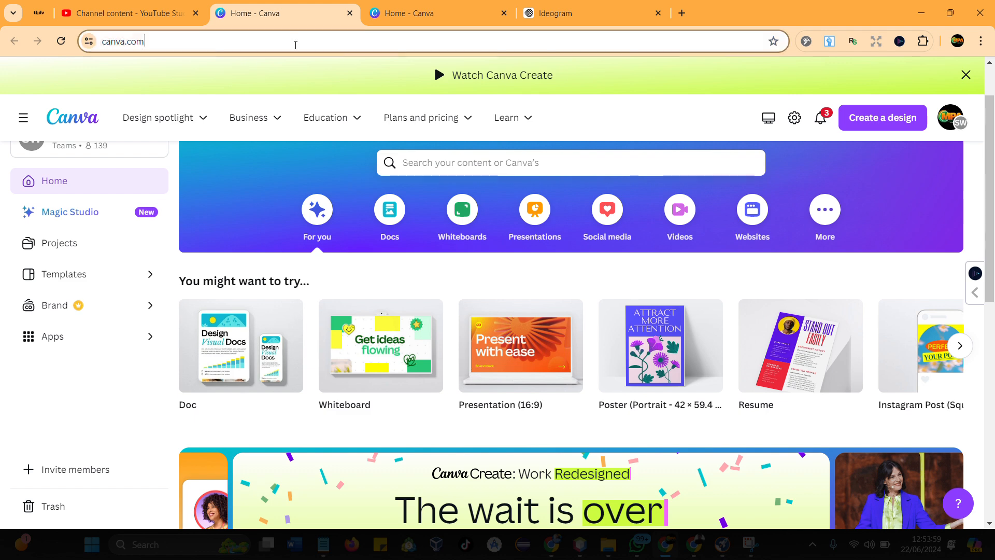
- Look at the prompt options on the Ideogram site and browse the community images in its Explore gallery
{"action": "left_click", "coordinate": [542, 12]}
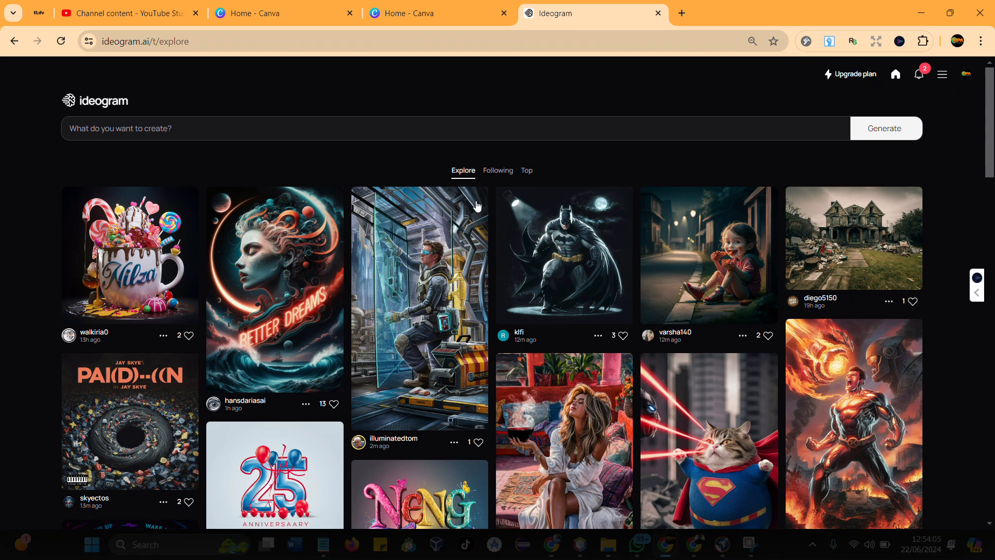
{"action": "left_click", "coordinate": [218, 131]}
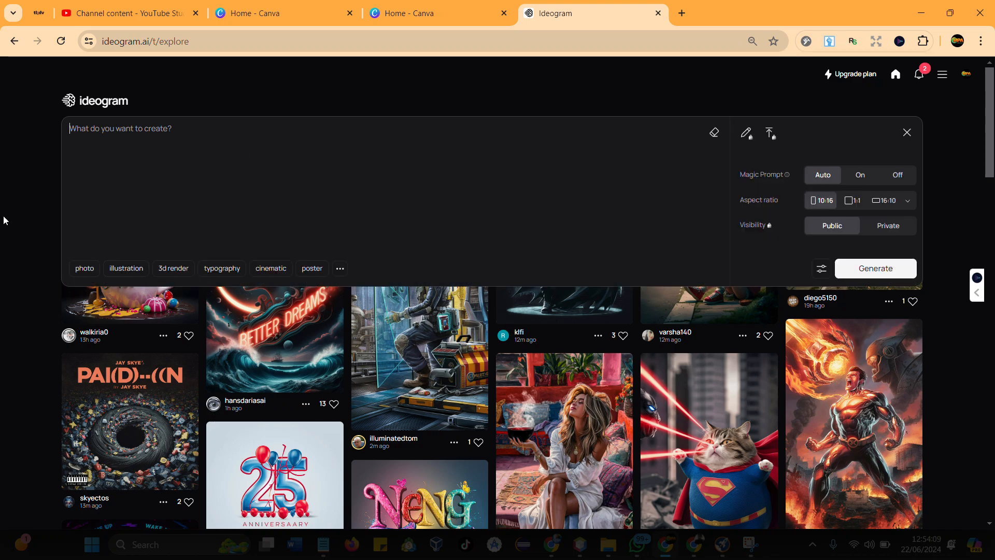
{"action": "left_click", "coordinate": [32, 223]}
{"action": "scroll", "coordinate": [500, 428], "scroll_direction": "down", "scroll_amount": 10}
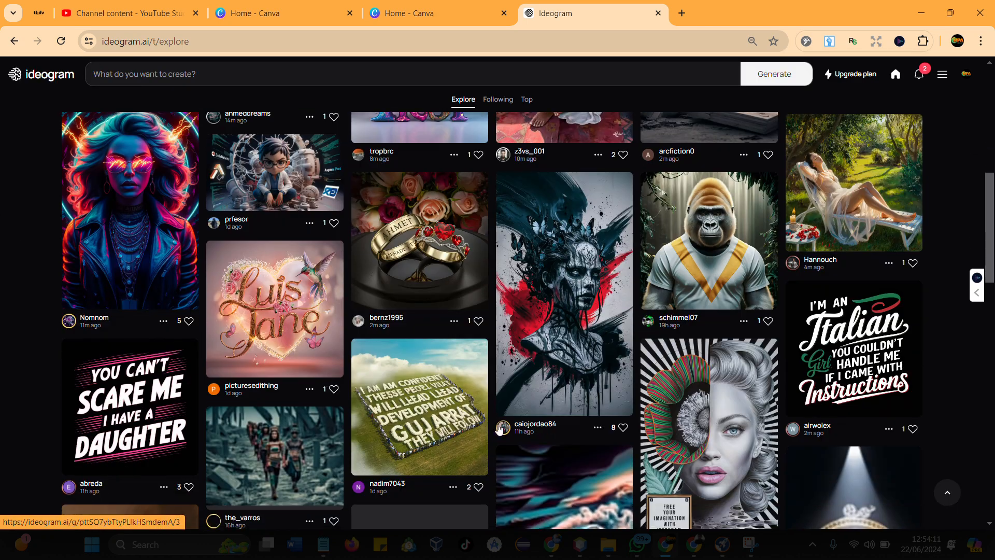
{"action": "scroll", "coordinate": [454, 317], "scroll_direction": "down", "scroll_amount": 3}
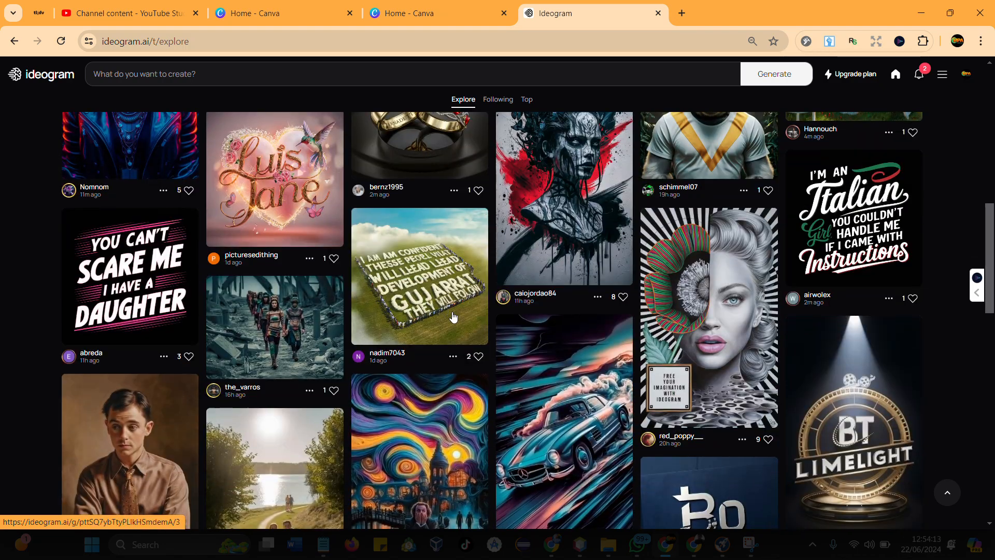
{"action": "scroll", "coordinate": [454, 317], "scroll_direction": "down", "scroll_amount": 15}
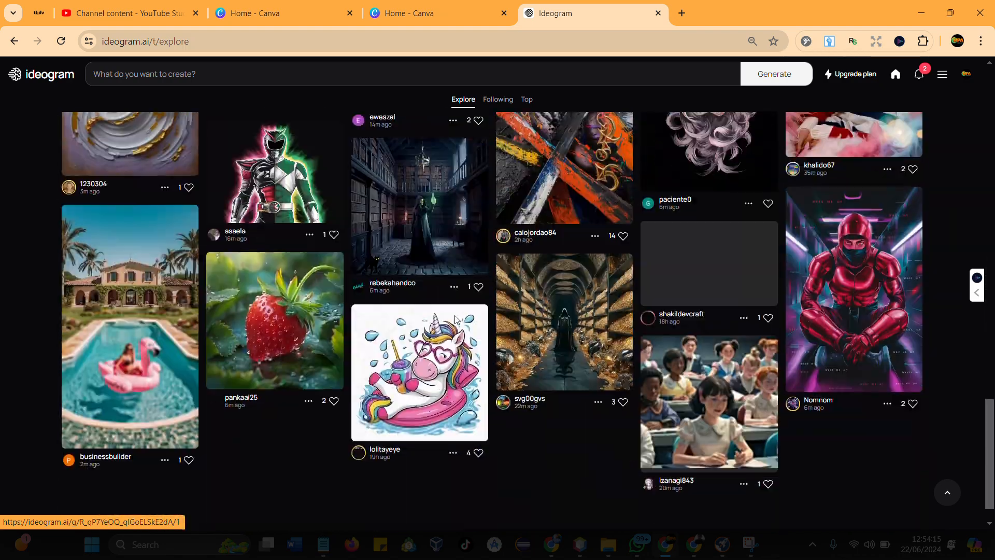
{"action": "scroll", "coordinate": [605, 316], "scroll_direction": "down", "scroll_amount": 1}
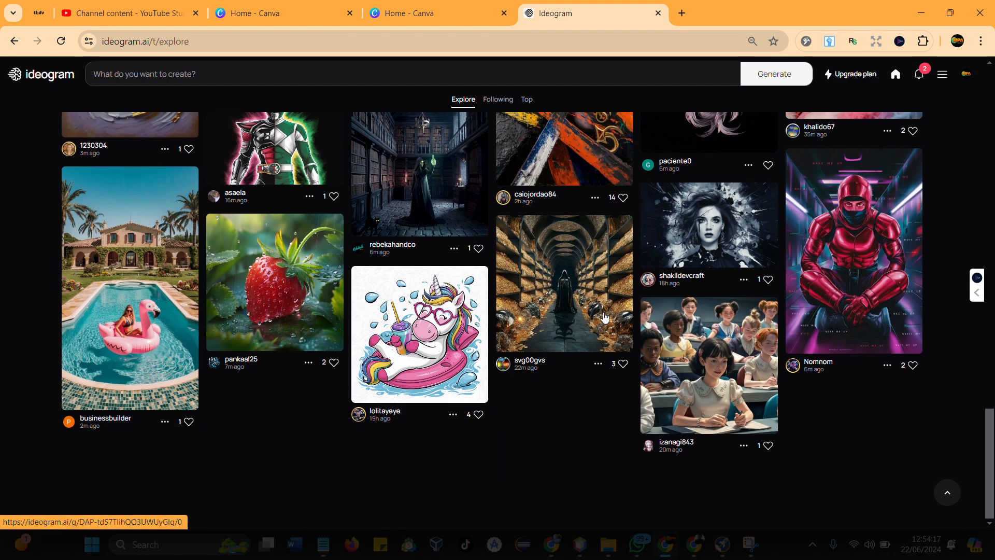
{"action": "scroll", "coordinate": [605, 316], "scroll_direction": "up", "scroll_amount": 5}
{"action": "scroll", "coordinate": [512, 268], "scroll_direction": "up", "scroll_amount": 20}
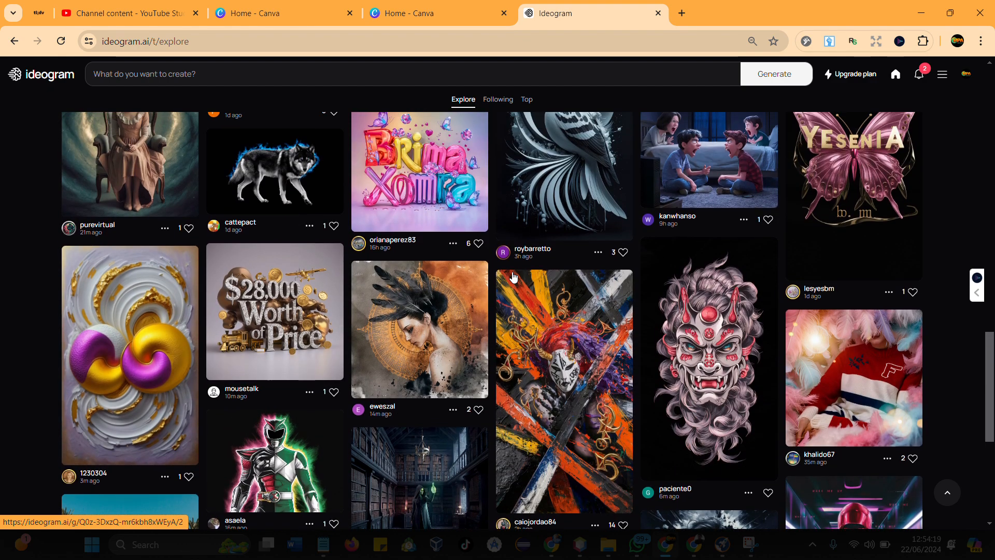
{"action": "scroll", "coordinate": [513, 278], "scroll_direction": "up", "scroll_amount": 10}
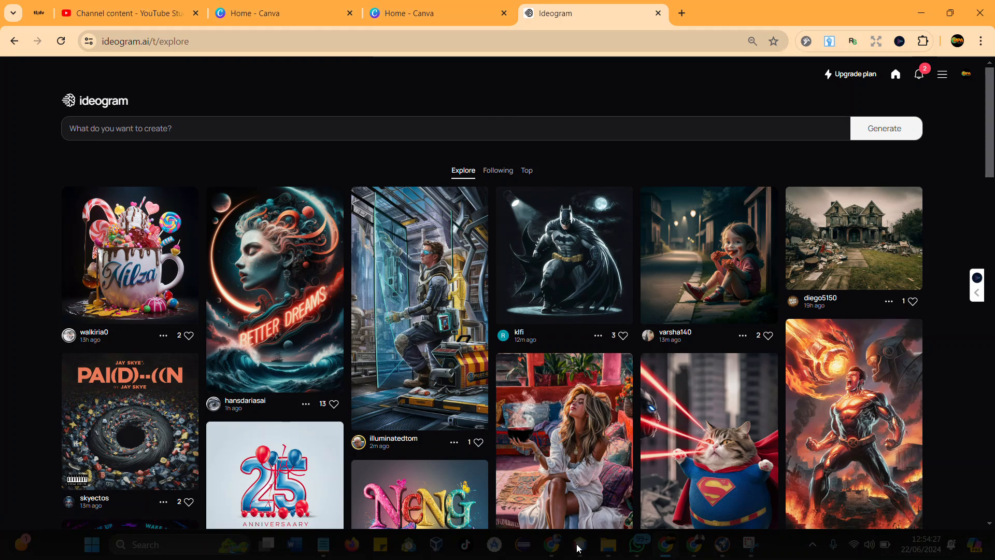
- Switch to the browser window with the KDP bookshelf and open the US Amazon listing for the Kindle eBook The Lost Book of Natural Remedies
{"action": "mouse_move", "coordinate": [649, 549]}
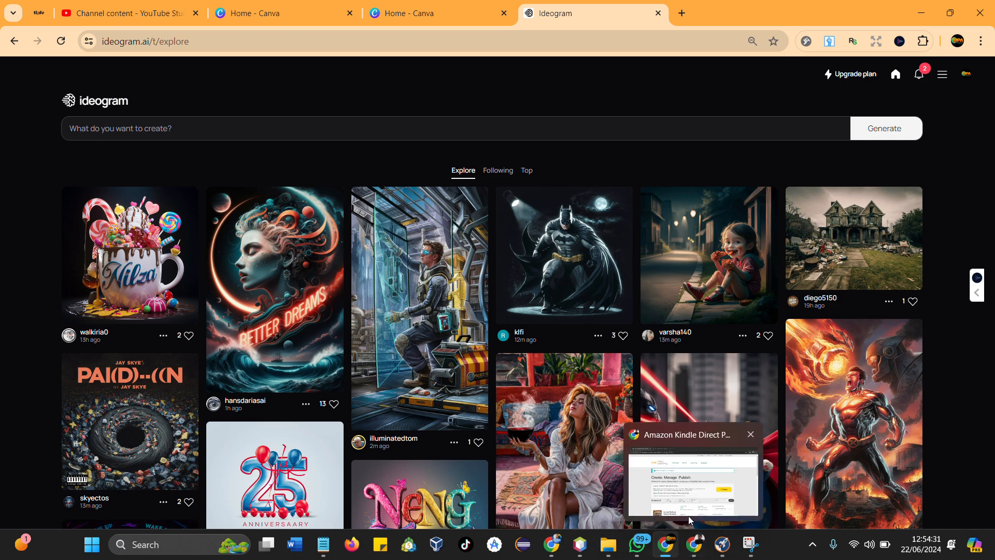
{"action": "left_click", "coordinate": [695, 542]}
{"action": "scroll", "coordinate": [388, 425], "scroll_direction": "down", "scroll_amount": 3}
{"action": "scroll", "coordinate": [389, 424], "scroll_direction": "down", "scroll_amount": 10}
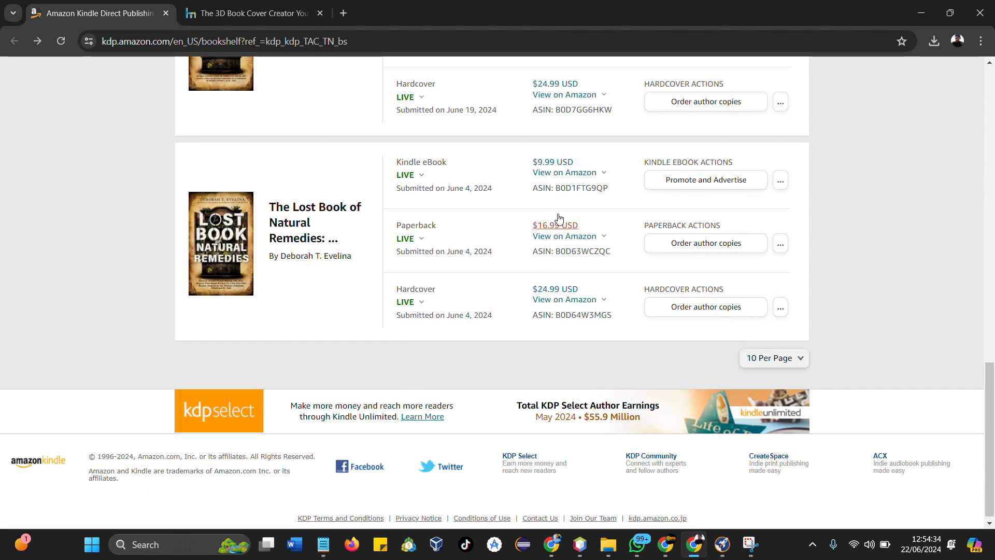
{"action": "left_click", "coordinate": [568, 174]}
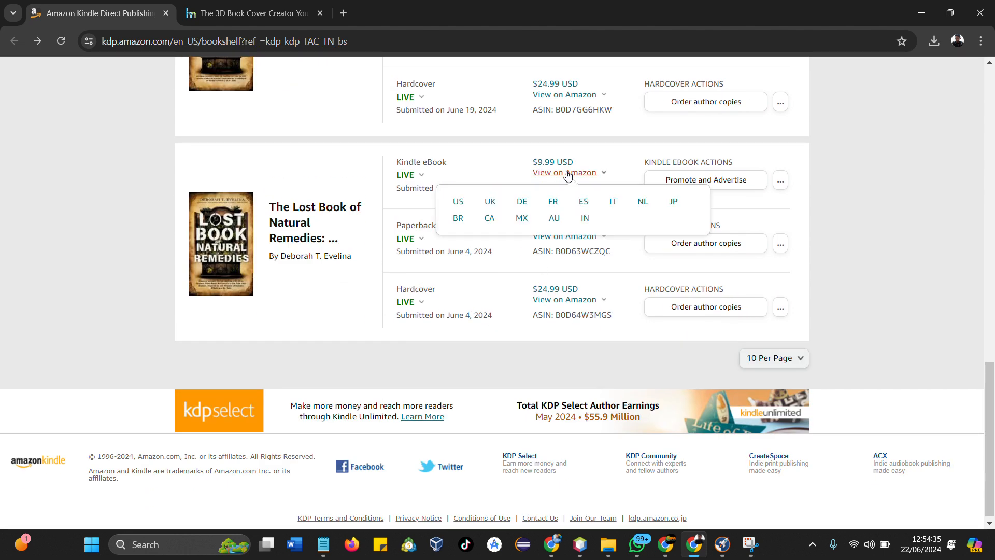
{"action": "left_click", "coordinate": [459, 204]}
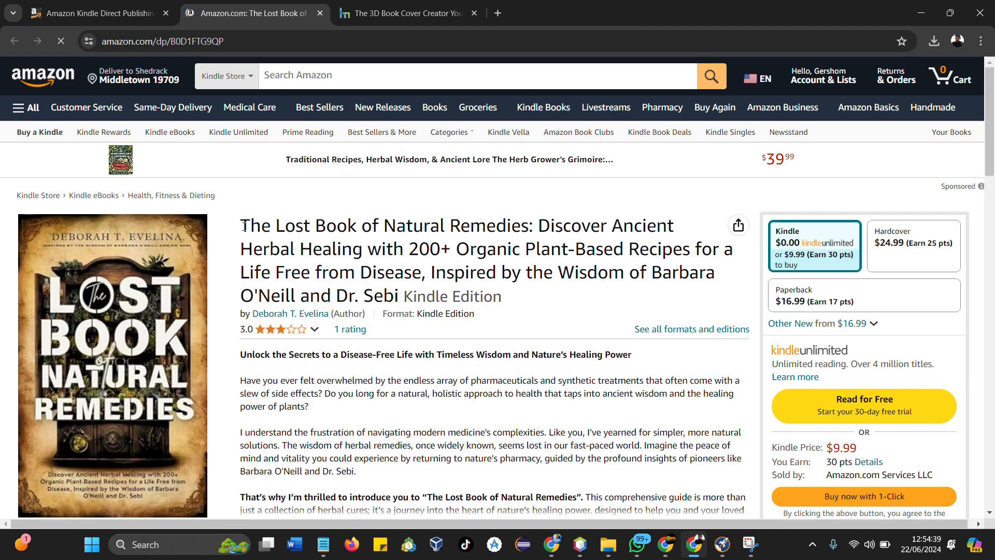
- Copy the book's full title and subtitle from the Amazon listing into the blank Notepad document
{"action": "left_click_drag", "start_coordinate": [246, 233], "coordinate": [407, 296]}
{"action": "key", "text": "ctrl+c"}
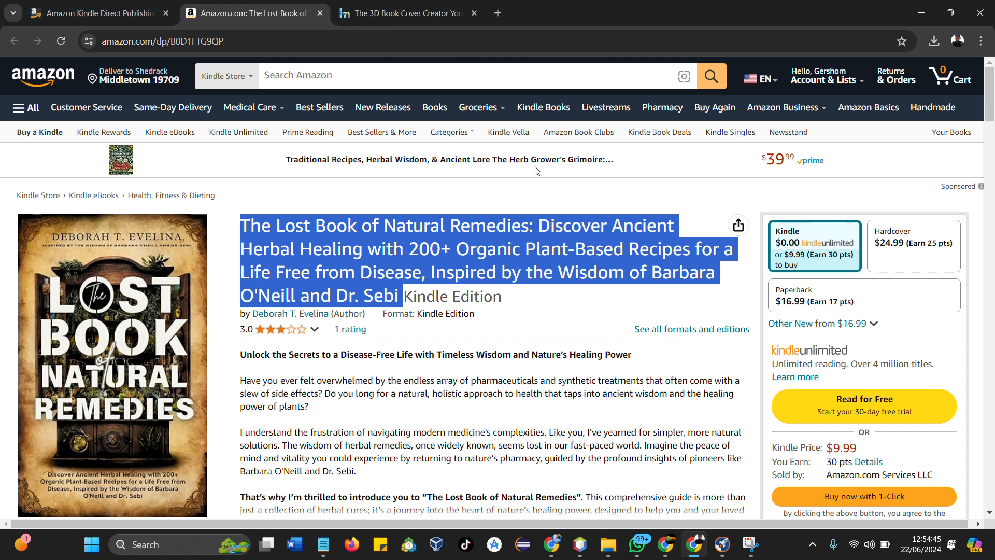
{"action": "left_click", "coordinate": [674, 553]}
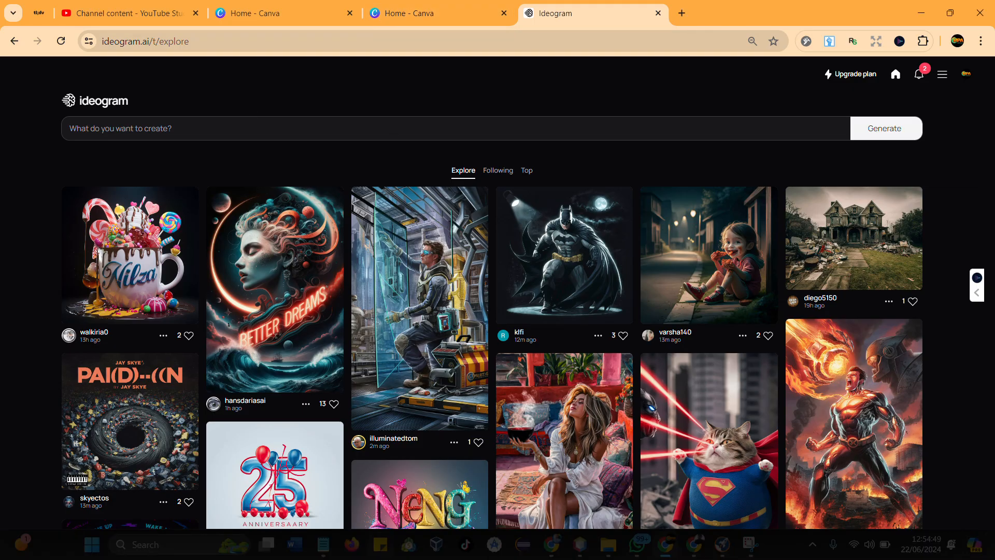
{"action": "left_click", "coordinate": [326, 551]}
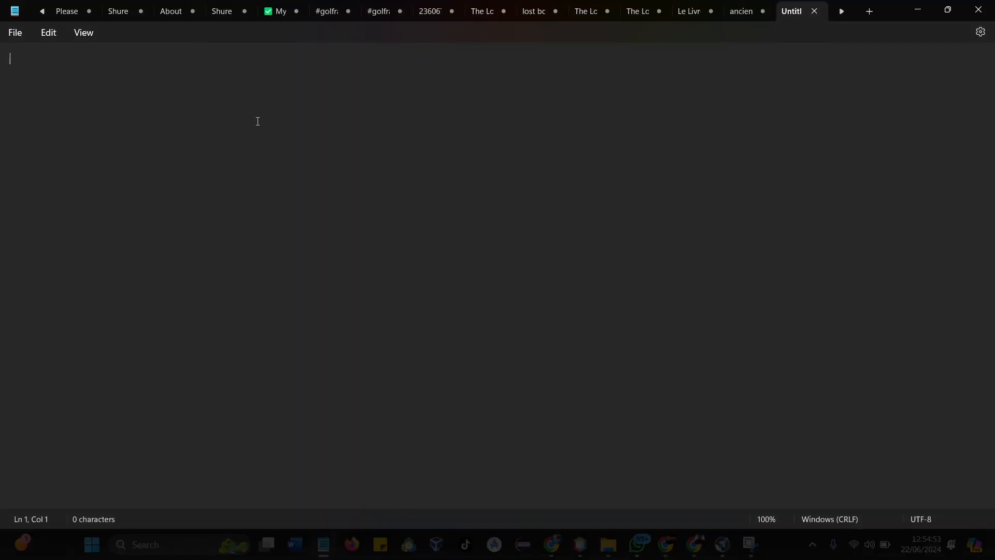
{"action": "key", "text": "ctrl+v"}
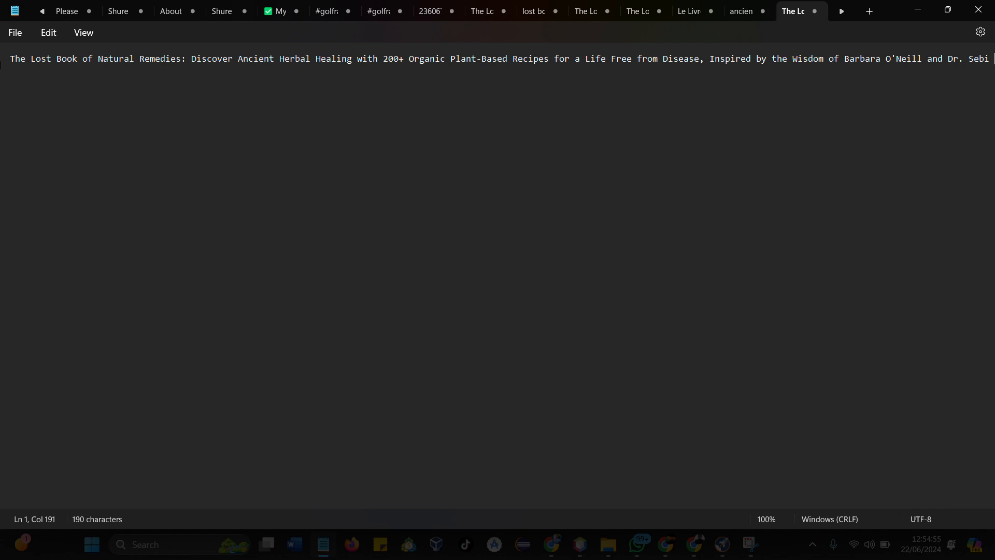
- Insert the prompt text 'Create an elegant book cover design for my book with the title' and an opening quotation mark before the pasted title
{"action": "left_click", "coordinate": [15, 84]}
{"action": "type", "text": "Create"}
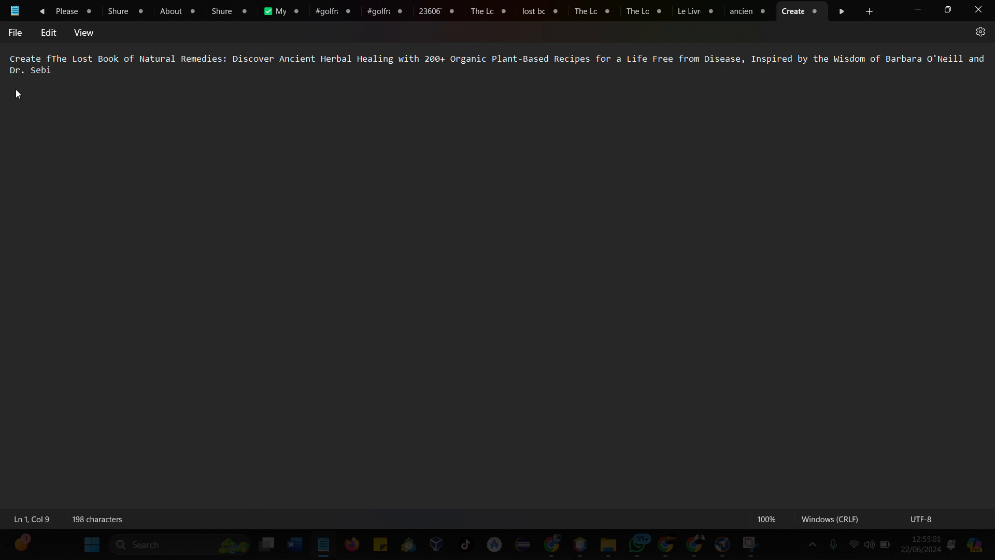
{"action": "type", "text": " an "}
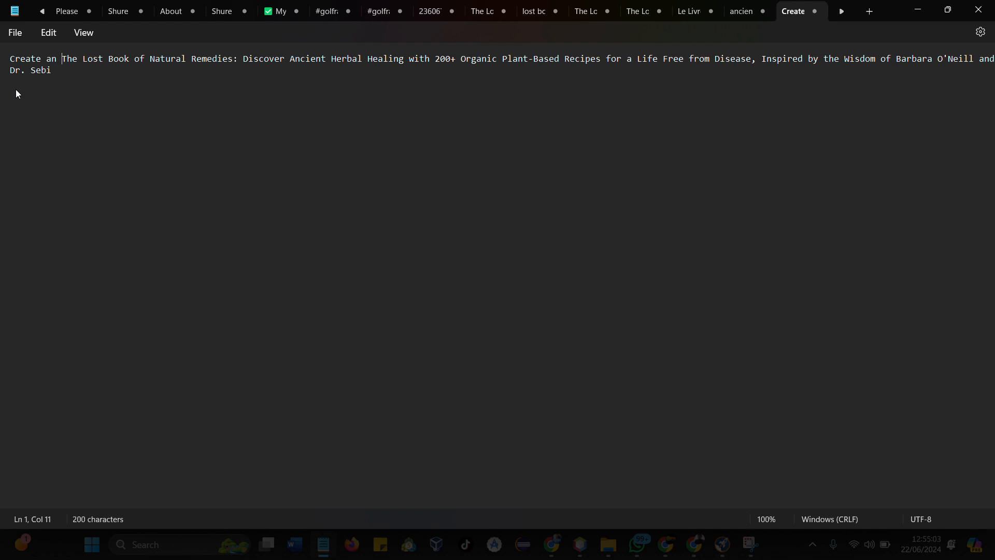
{"action": "type", "text": "ele"}
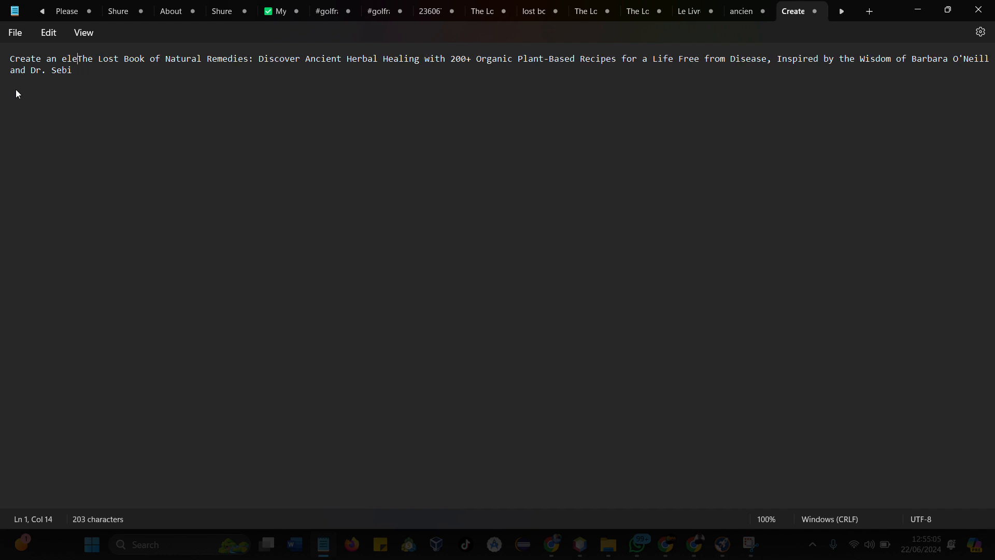
{"action": "type", "text": "ga"}
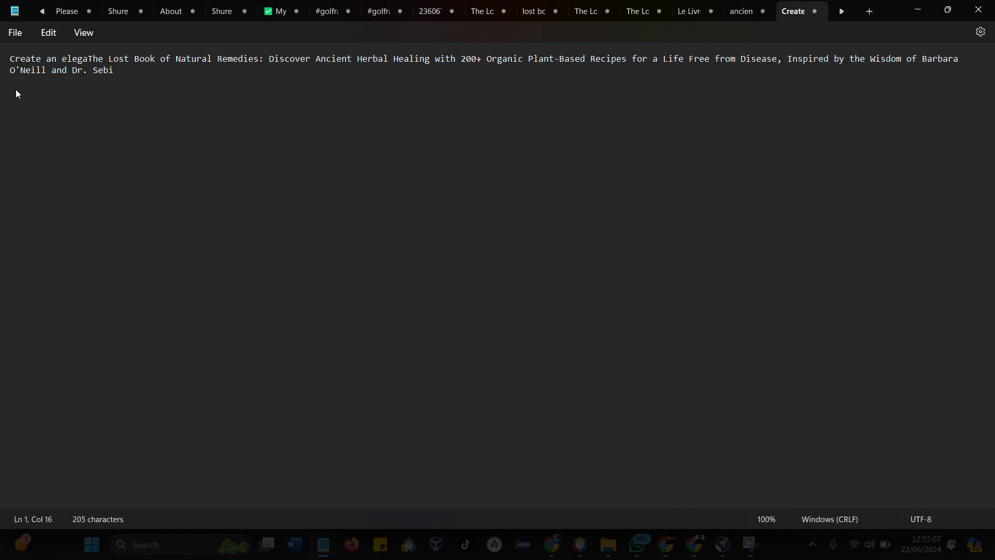
{"action": "type", "text": "nt book"}
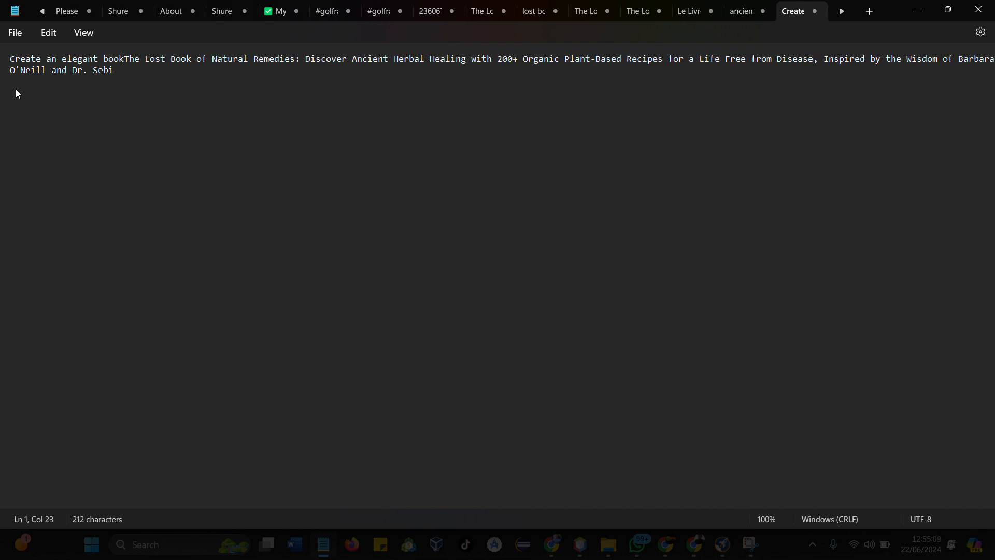
{"action": "type", "text": " cove"}
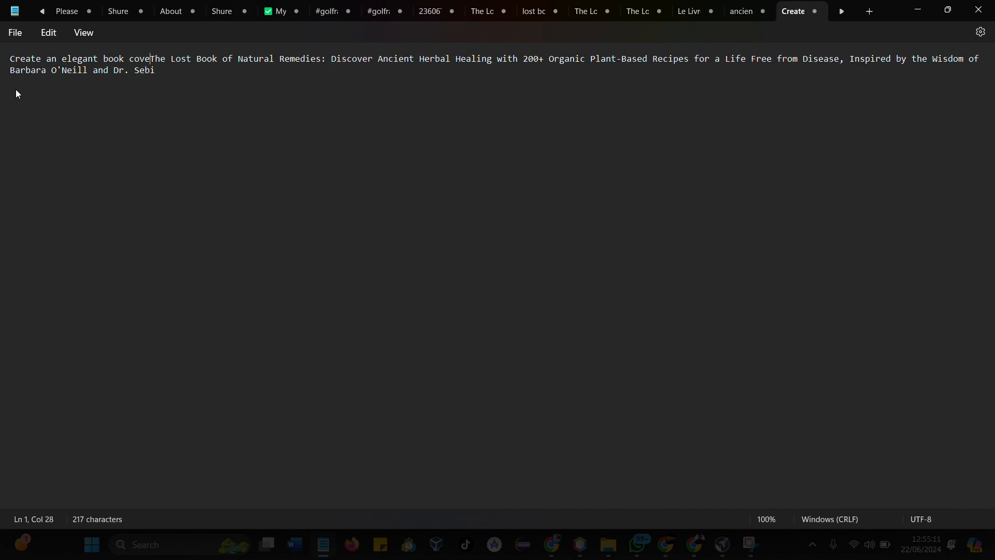
{"action": "type", "text": "r desig"}
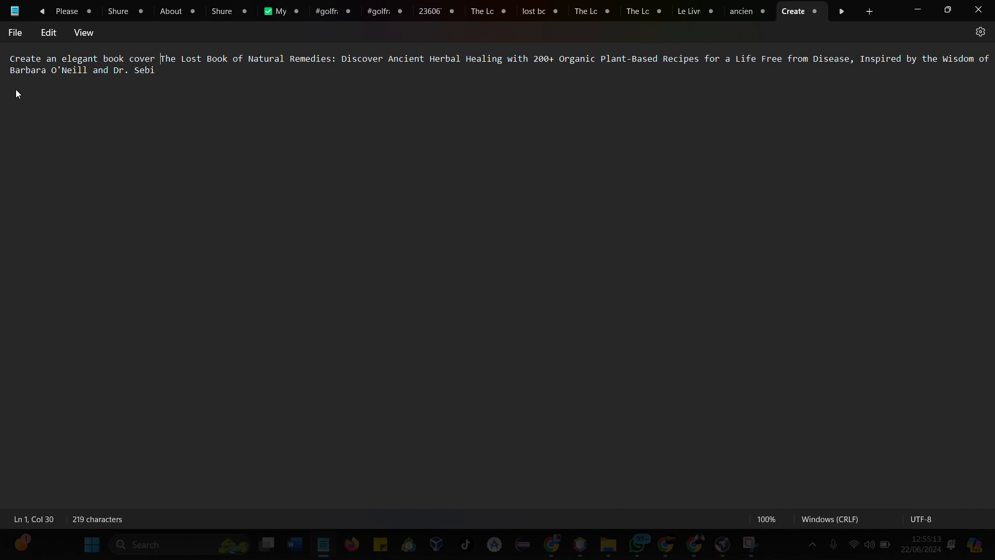
{"action": "type", "text": "n for "}
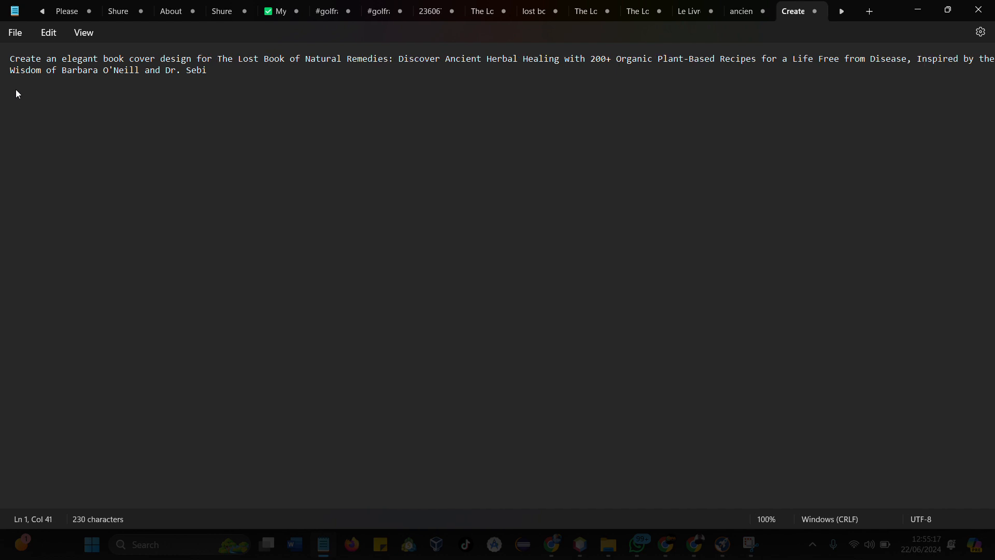
{"action": "type", "text": "a"}
{"action": "key", "text": "BackSpace"}
{"action": "type", "text": "my bo"}
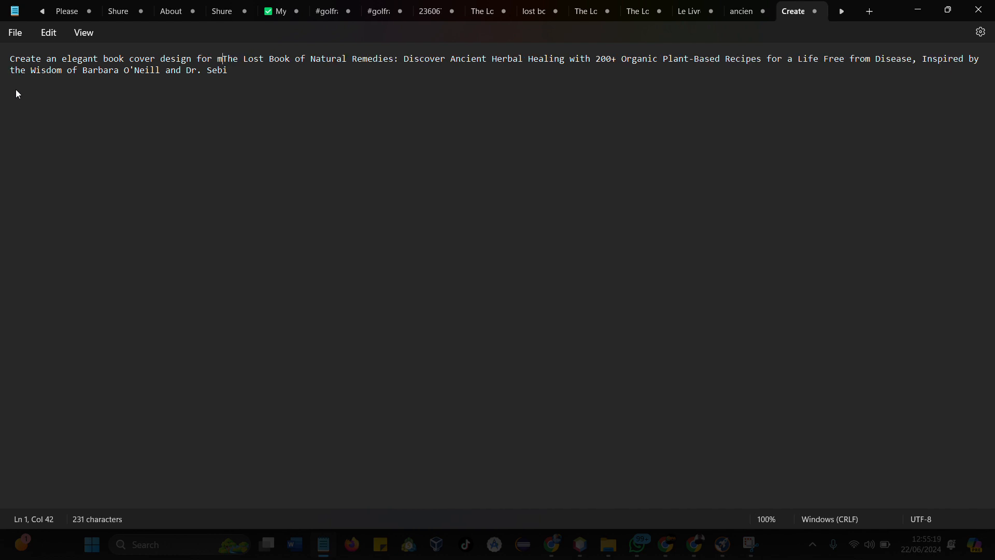
{"action": "type", "text": "ok "}
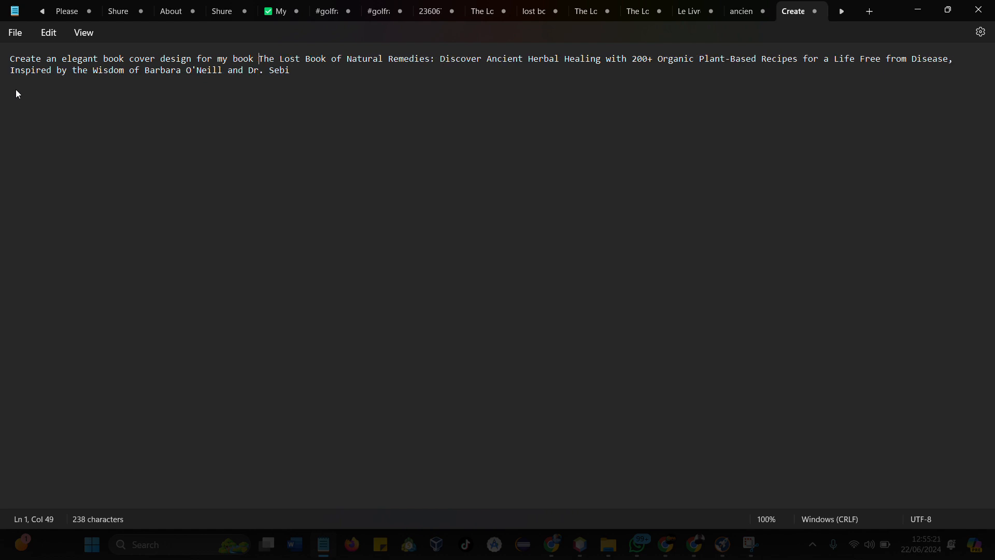
{"action": "type", "text": "with "}
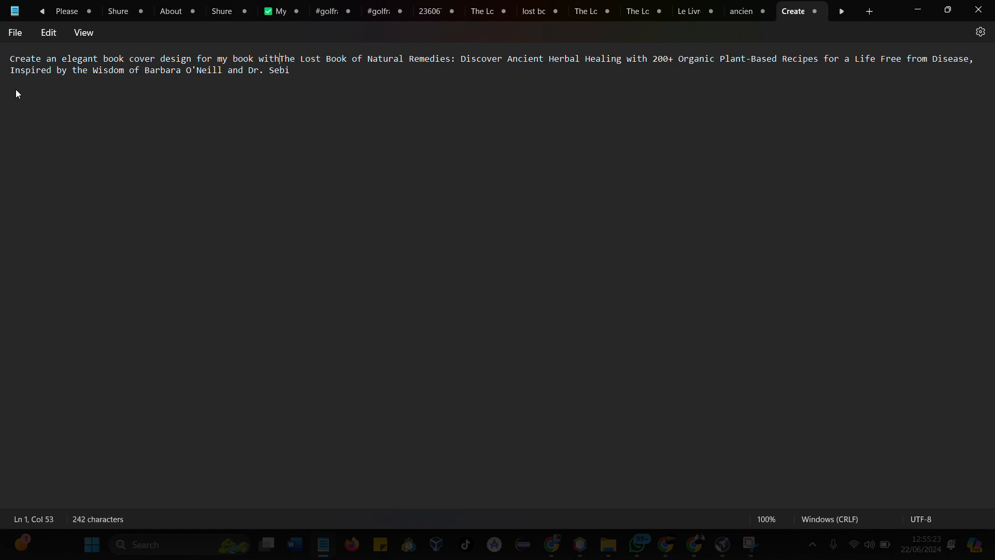
{"action": "type", "text": "the ti"}
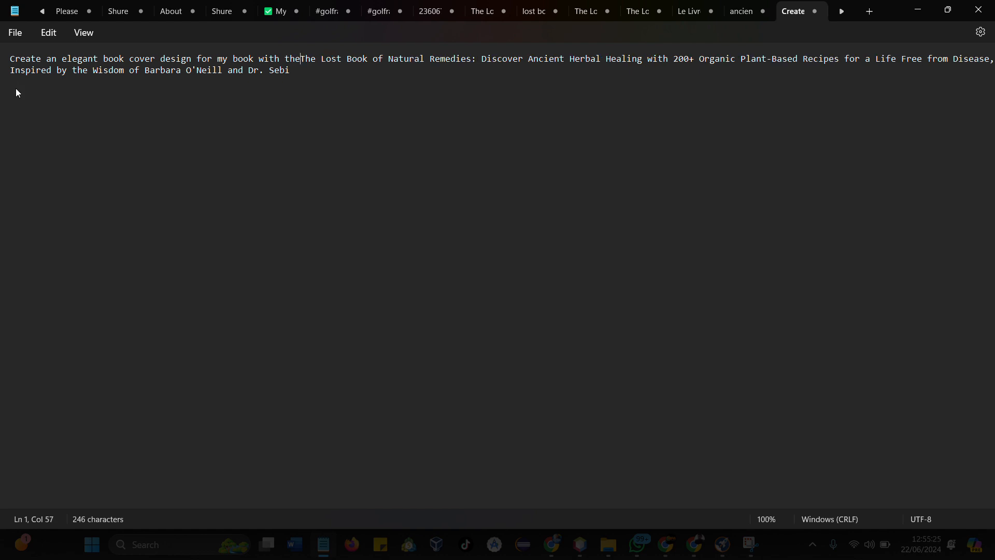
{"action": "type", "text": "l"}
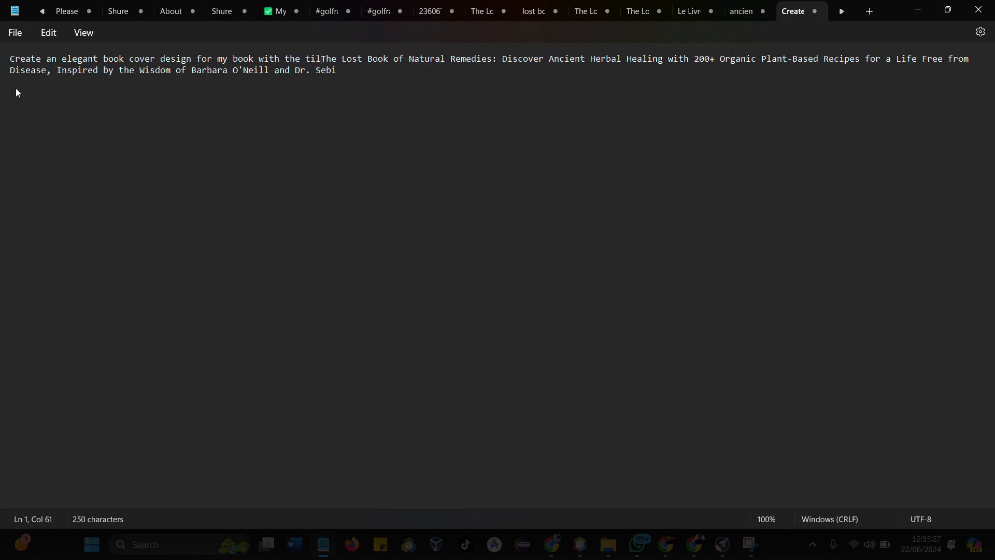
{"action": "type", "text": "le"}
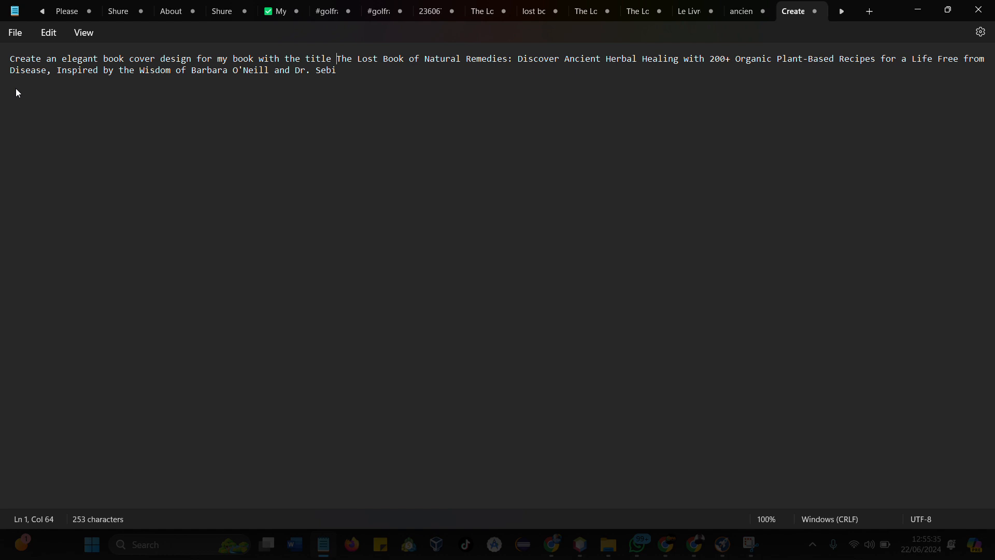
{"action": "type", "text": "\""}
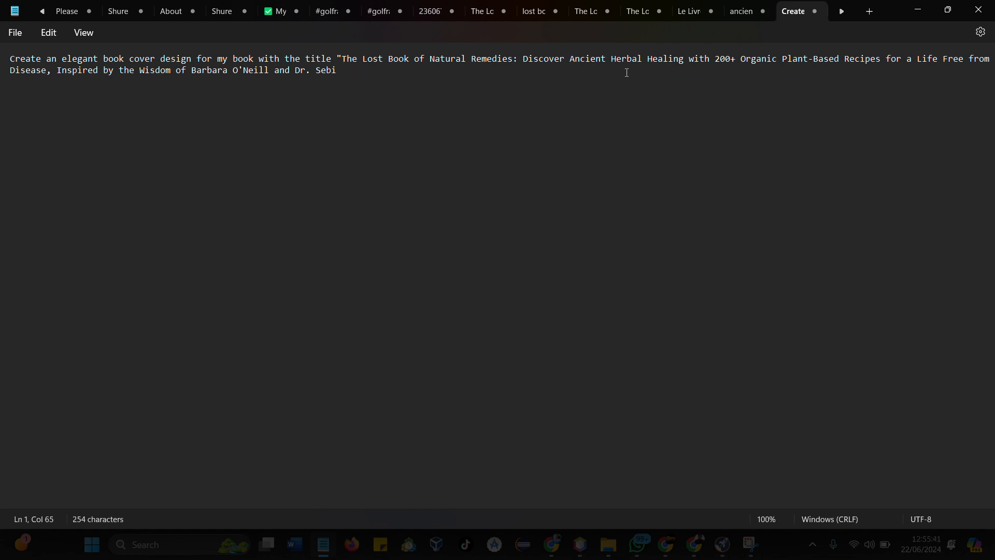
- Replace the colon after 'Natural Remedies' with a closing quotation mark and insert 'and subtitle' before 'Discover'
{"action": "left_click", "coordinate": [517, 61]}
{"action": "key", "text": "BackSpace"}
{"action": "type", "text": "\" and "}
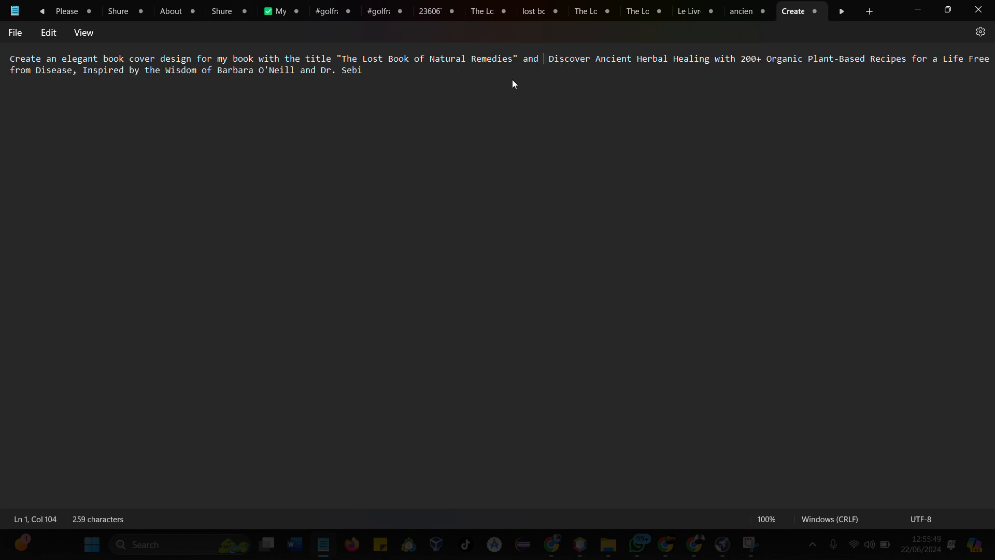
{"action": "type", "text": "sub"}
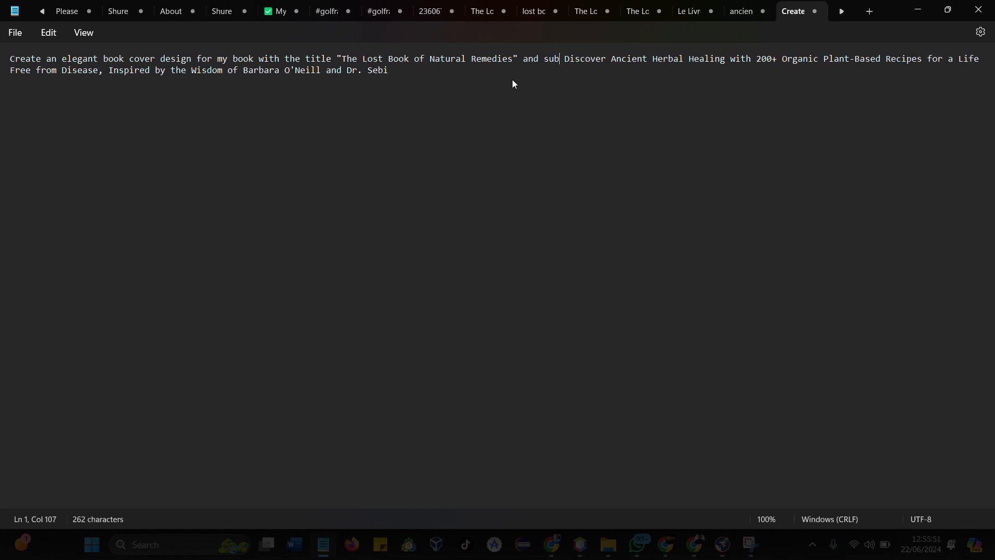
{"action": "type", "text": "title "}
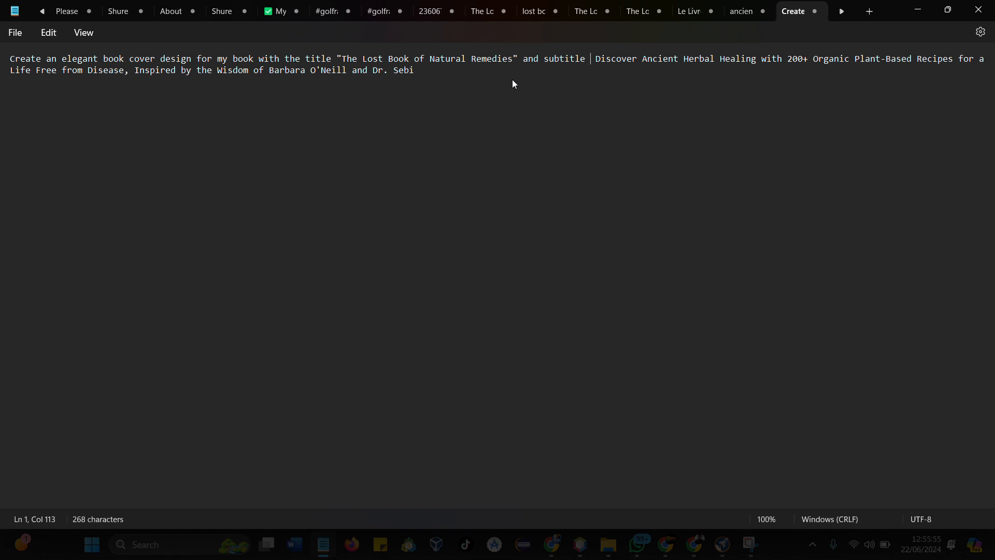
{"action": "type", "text": "be"}
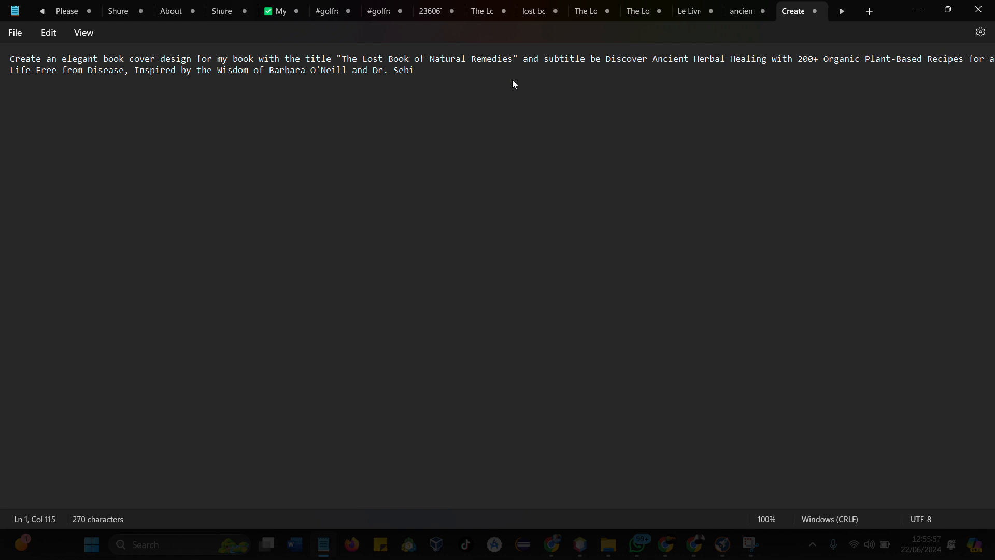
{"action": "key", "text": "BackSpace"}
{"action": "key", "text": "BackSpace"}
{"action": "type", "text": "just"}
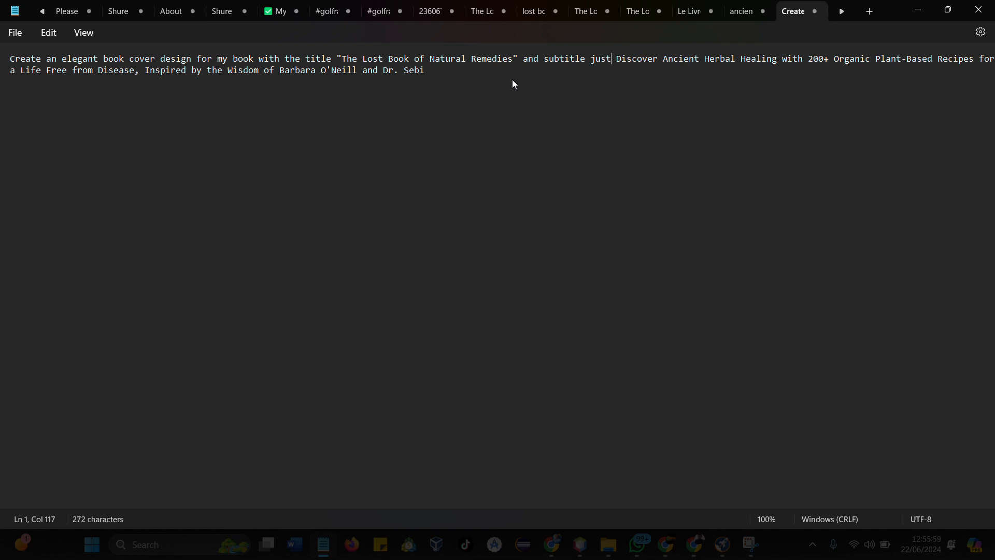
{"action": "type", "text": " th"}
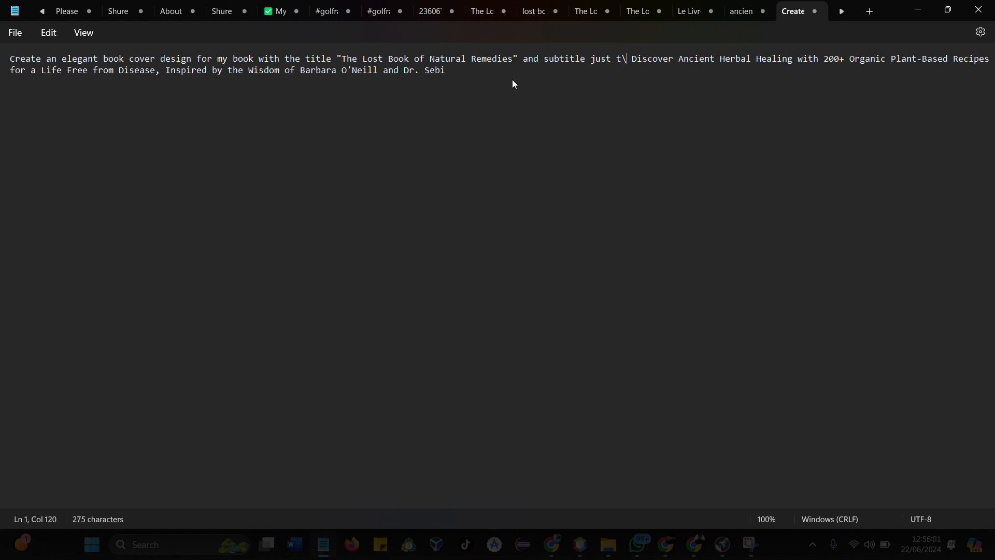
{"action": "type", "text": "e bo"}
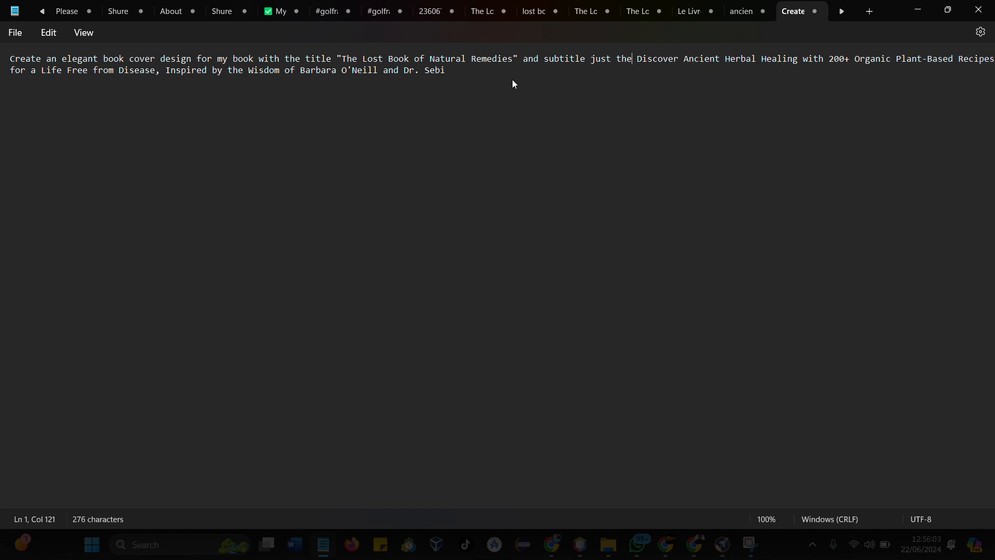
{"action": "type", "text": "ok"}
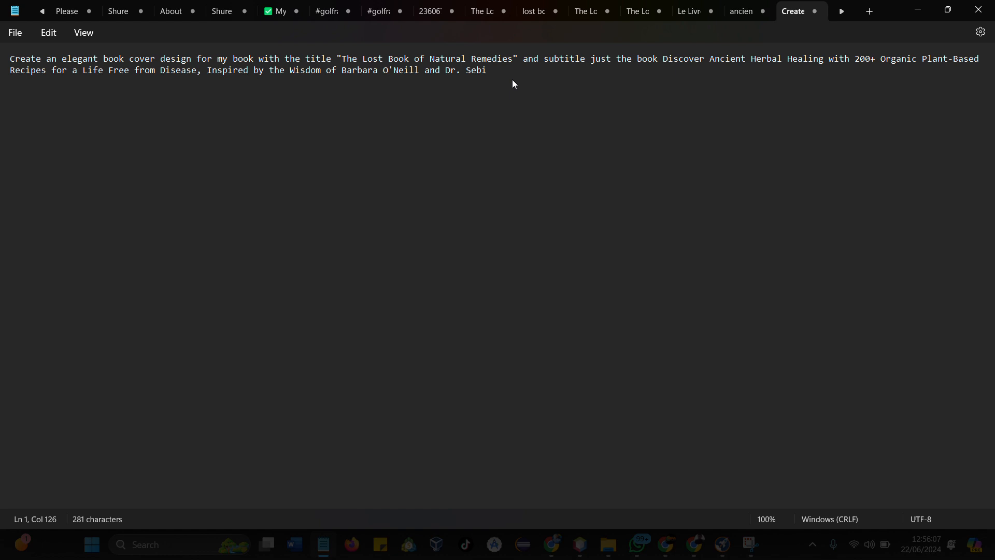
{"action": "key", "text": "BackSpace"}
{"action": "key", "text": "BackSpace"}
{"action": "key", "text": "BackSpace"}
{"action": "key", "text": "BackSpace"}
{"action": "key", "text": "BackSpace"}
{"action": "key", "text": "BackSpace"}
{"action": "key", "text": "BackSpace"}
{"action": "key", "text": "BackSpace"}
{"action": "key", "text": "BackSpace"}
{"action": "key", "text": "BackSpace"}
{"action": "key", "text": "BackSpace"}
{"action": "key", "text": "BackSpace"}
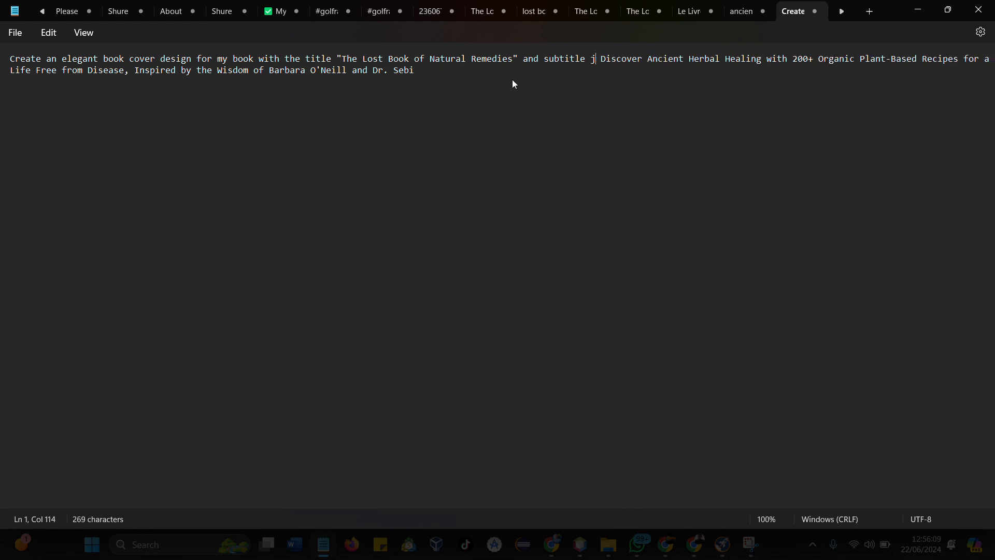
{"action": "key", "text": "BackSpace"}
{"action": "key", "text": "BackSpace"}
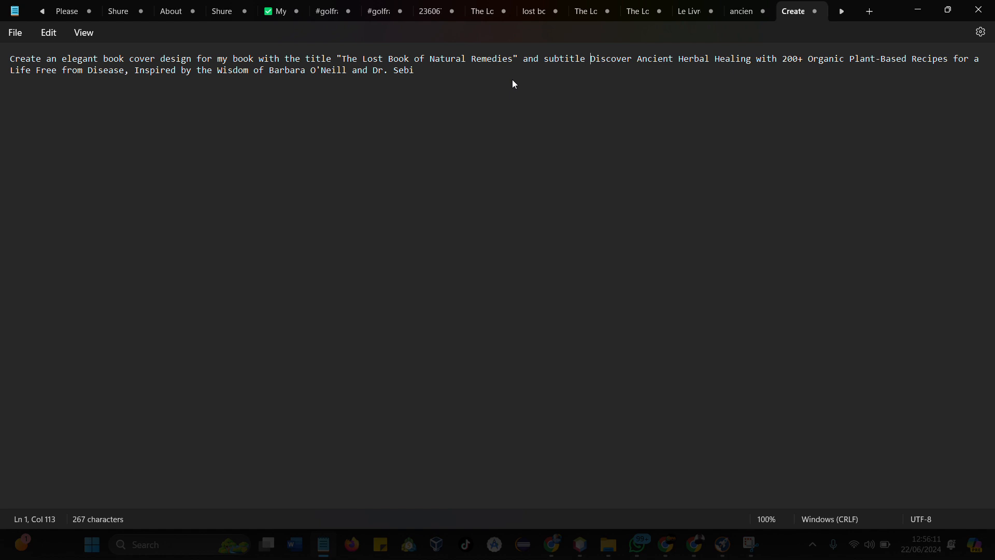
- Enclose the subtitle in quotation marks and add 'just below the title' after it
{"action": "type", "text": "\""}
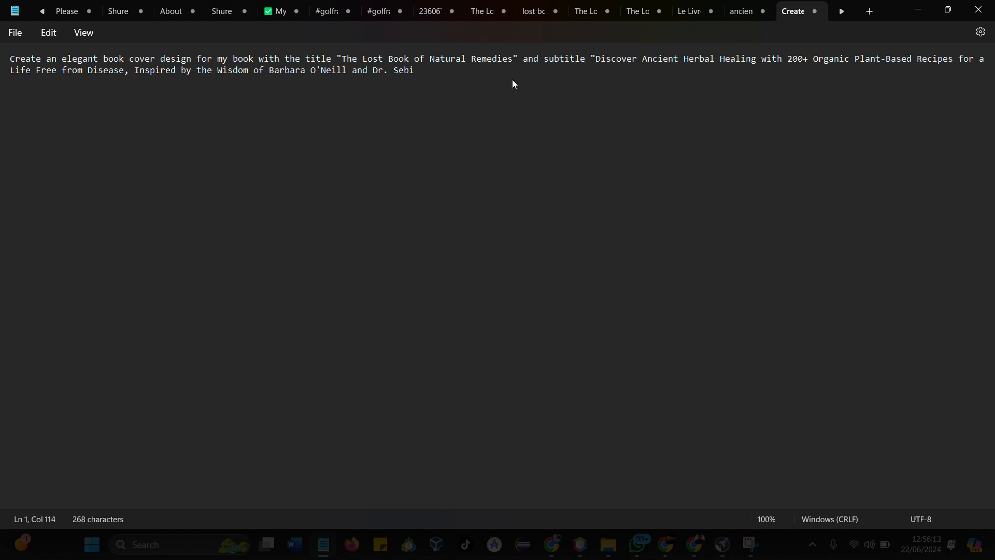
{"action": "left_click", "coordinate": [462, 66]}
{"action": "type", "text": "\" just below the title and the po"}
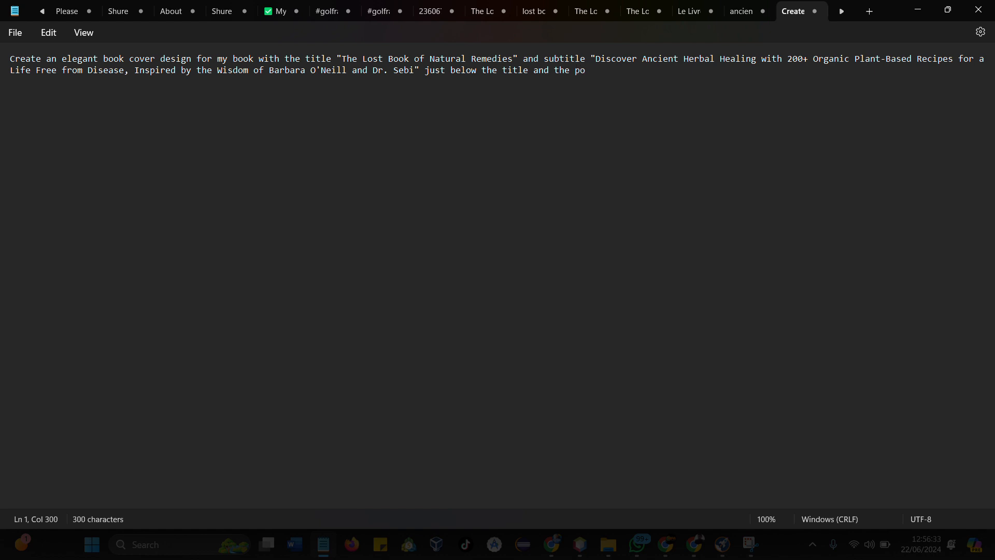
{"action": "type", "text": "sition at the bo"}
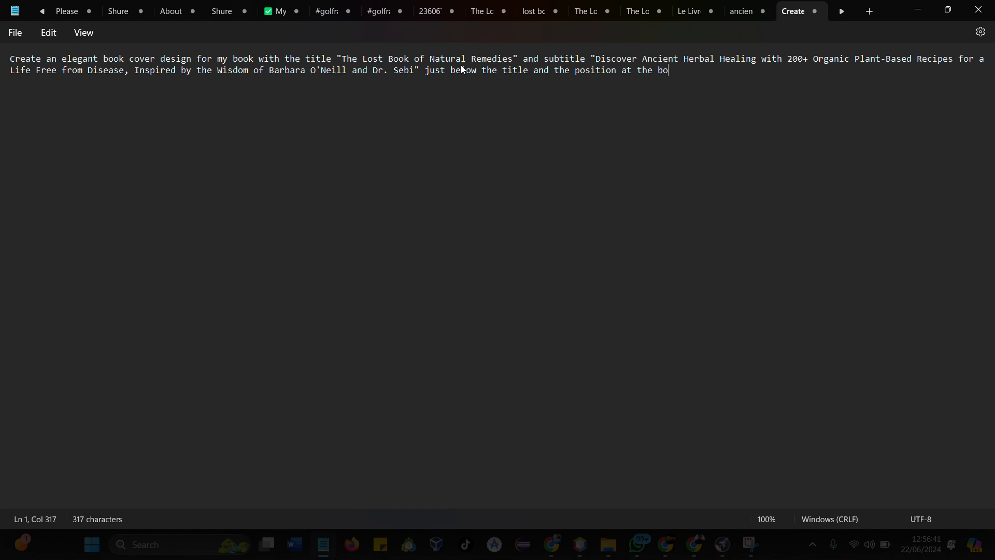
- Finish the prompt's first sentence with 'and the position at the bottom of the page.'
{"action": "type", "text": "ttom"}
{"action": "key", "text": "BackSpace"}
{"action": "type", "text": "om of the page"}
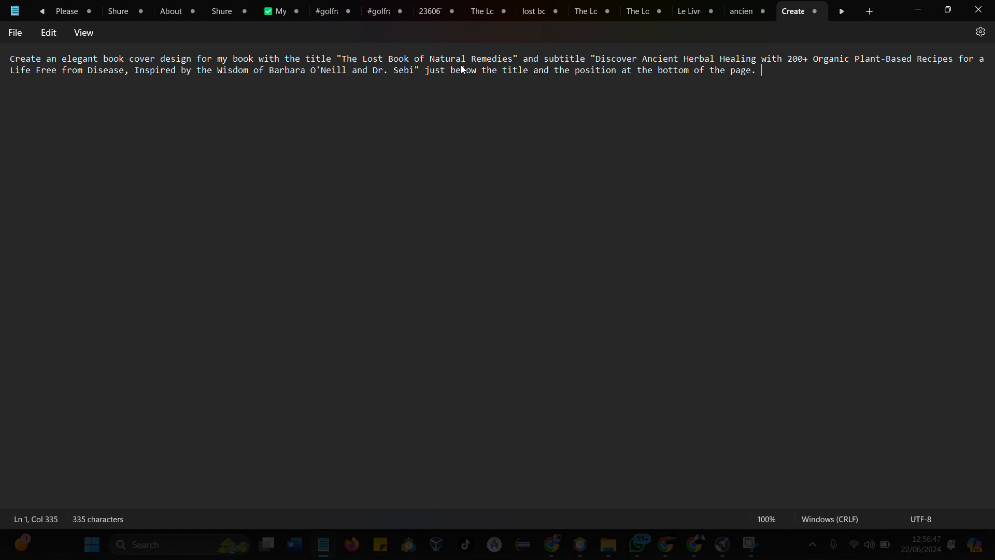
{"action": "type", "text": ". the"}
{"action": "key", "text": "BackSpace"}
{"action": "key", "text": "BackSpace"}
{"action": "key", "text": "BackSpace"}
- Add the sentence 'Let the background of the design show herbal remedies feelings' at the end of the prompt
{"action": "type", "text": "Let "}
{"action": "type", "text": "the"}
{"action": "type", "text": " back"}
{"action": "type", "text": "go"}
{"action": "type", "text": "ounf"}
{"action": "key", "text": "BackSpace"}
{"action": "type", "text": "d oft"}
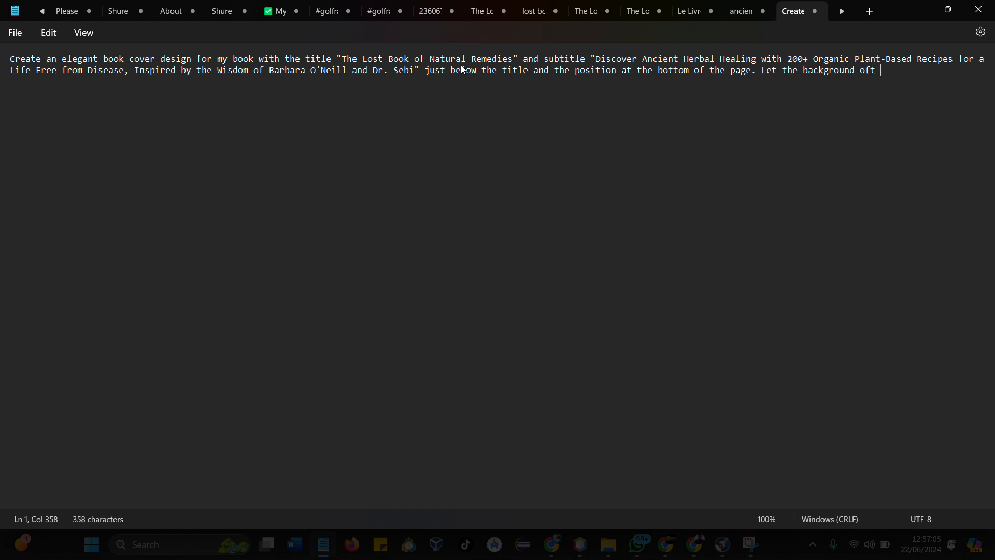
{"action": "key", "text": "BackSpace"}
{"action": "key", "text": "BackSpace"}
{"action": "type", "text": "the design show"}
{"action": "type", "text": "heer"}
{"action": "key", "text": "BackSpace"}
{"action": "key", "text": "BackSpace"}
{"action": "type", "text": "rbal rem"}
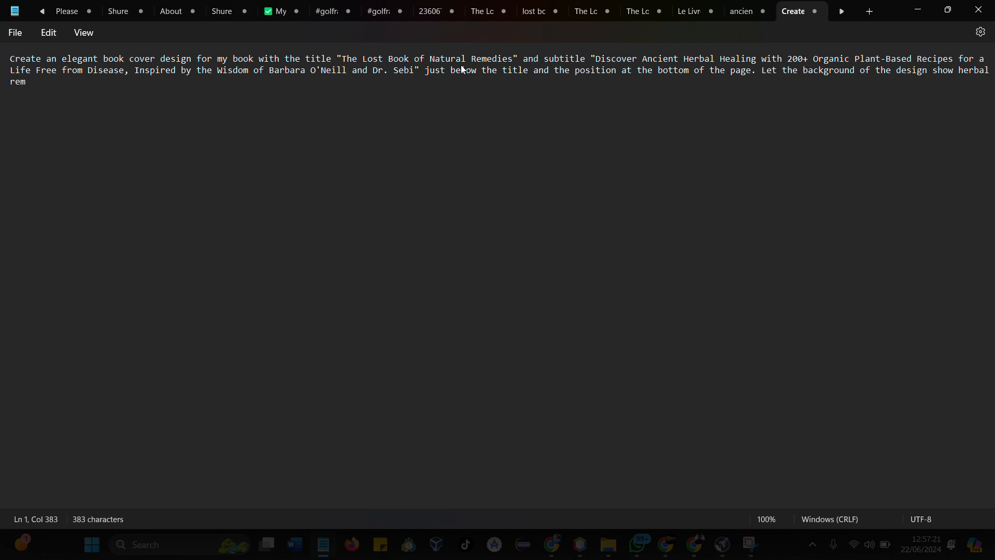
{"action": "type", "text": "edies feelings"}
- Copy the whole prompt from Notepad into the prompt box on the Ideogram site in Chrome
{"action": "key", "text": "ctrl+a"}
{"action": "key", "text": "ctrl+c"}
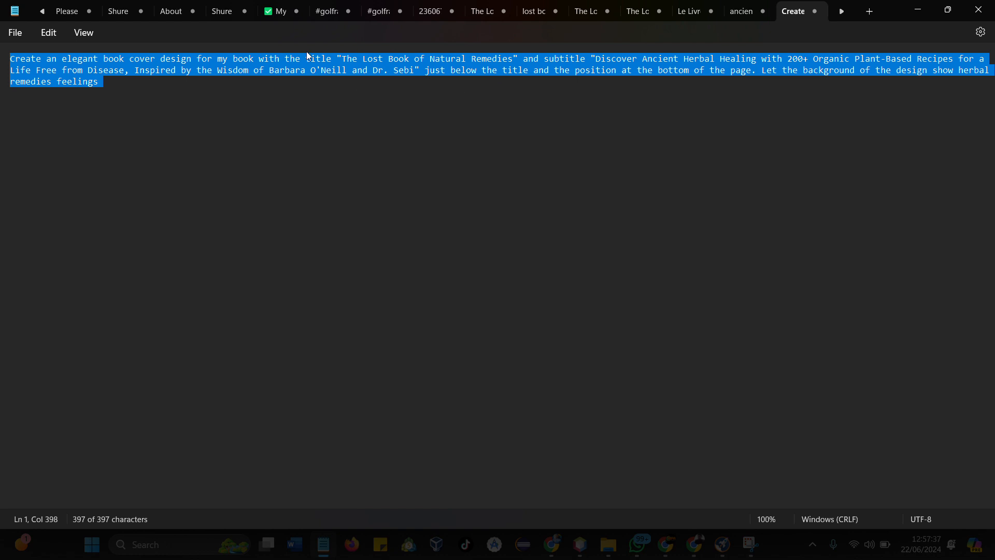
{"action": "left_click", "coordinate": [665, 544]}
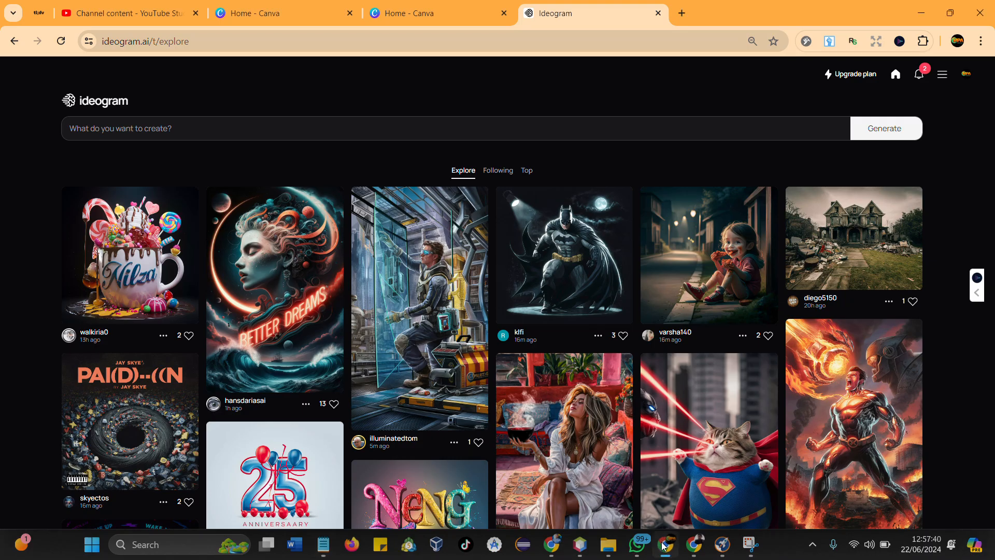
{"action": "left_click", "coordinate": [274, 127]}
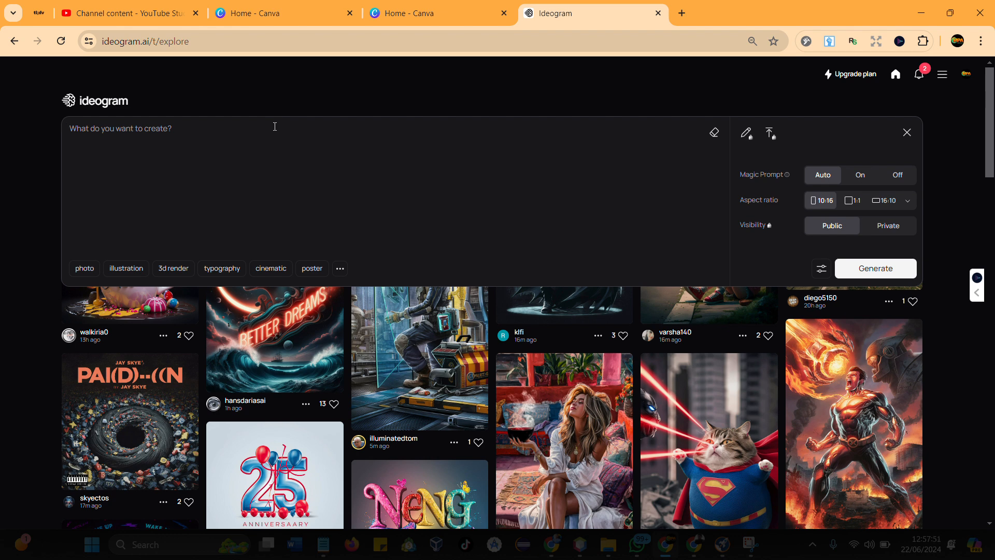
{"action": "key", "text": "ctrl+v"}
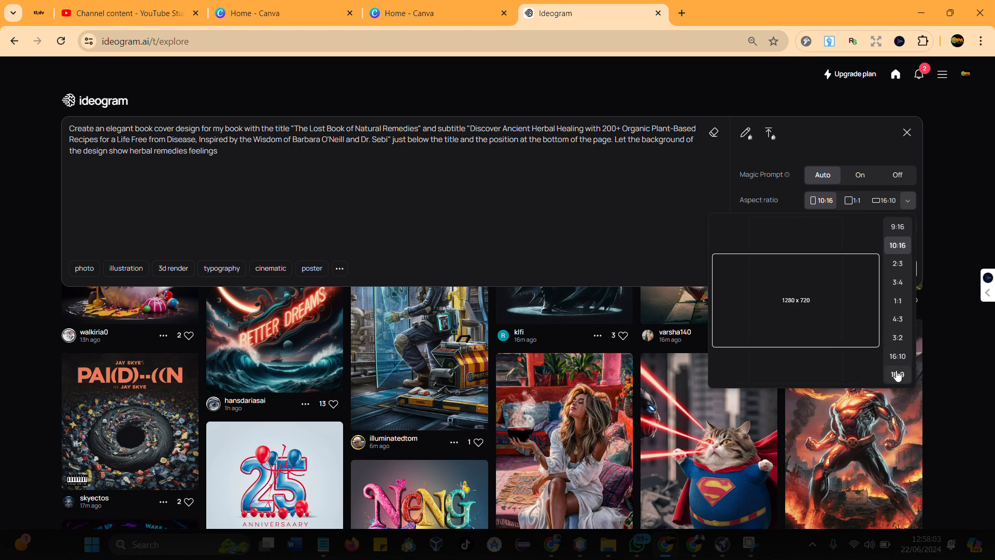
- Set the aspect ratio to 10:16 and generate the book cover images from the prompt
{"action": "left_click", "coordinate": [896, 248]}
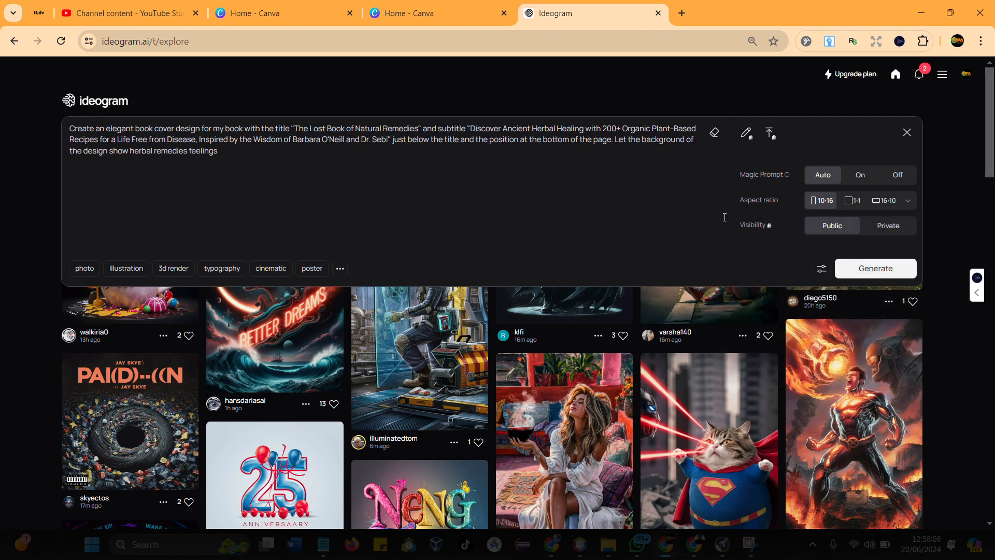
{"action": "left_click", "coordinate": [875, 269]}
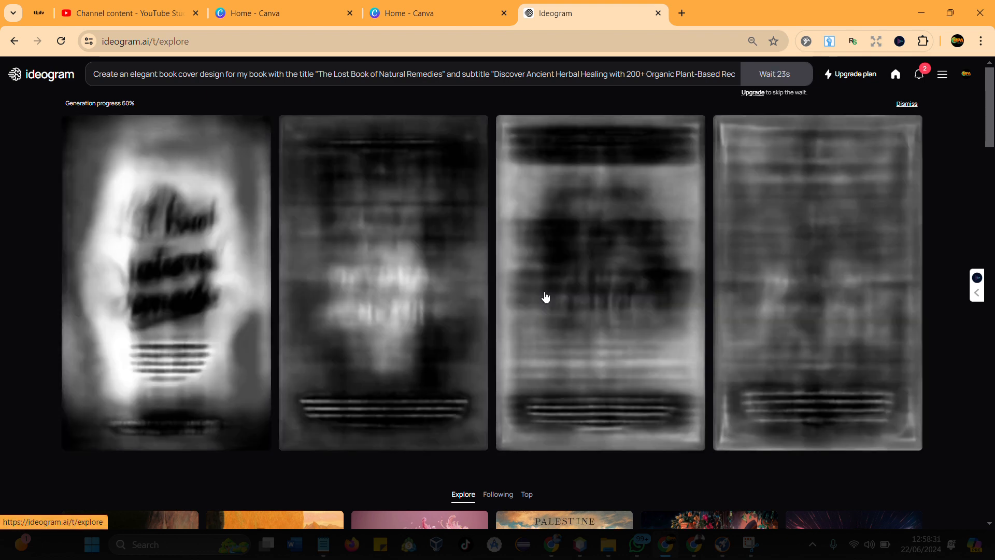
{"action": "scroll", "coordinate": [545, 297], "scroll_direction": "down", "scroll_amount": 5}
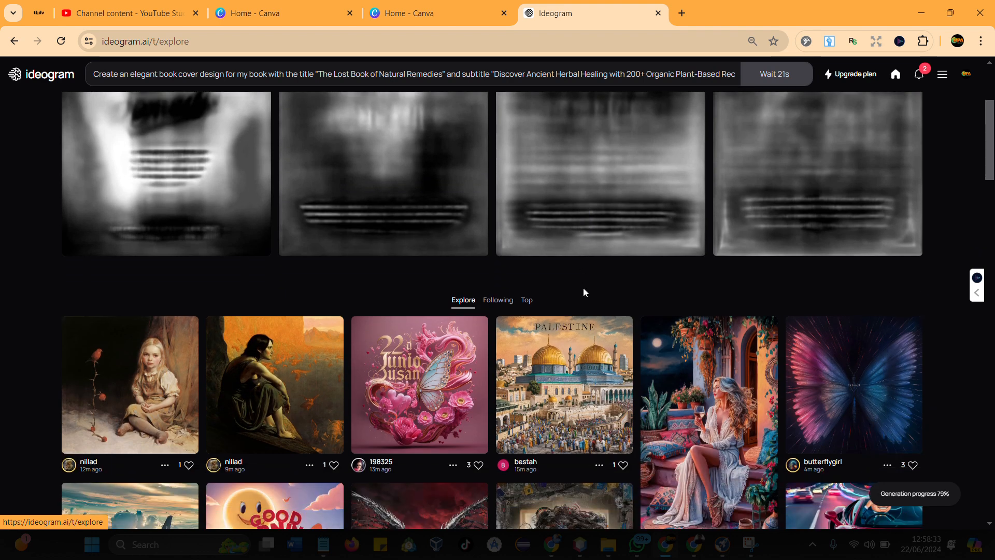
{"action": "scroll", "coordinate": [584, 294], "scroll_direction": "down", "scroll_amount": 6}
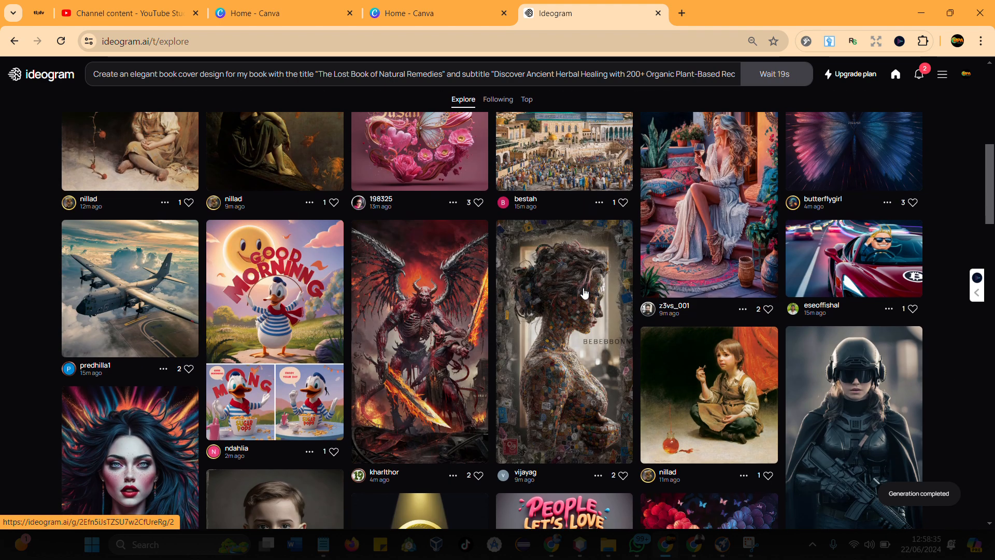
{"action": "scroll", "coordinate": [584, 293], "scroll_direction": "up", "scroll_amount": 10}
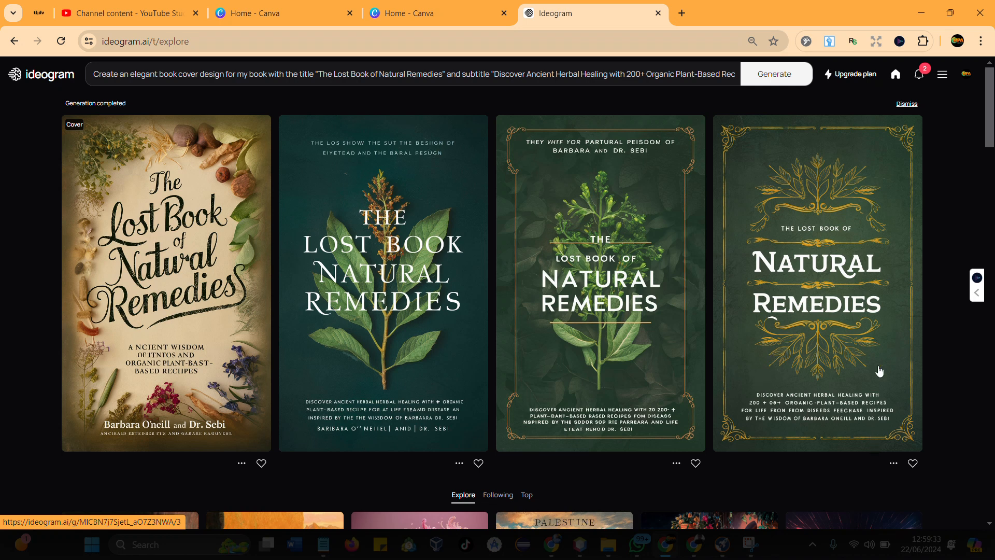
- Open the fourth generated cover, the green one with gold leaf ornaments, and download it
{"action": "left_click", "coordinate": [788, 372]}
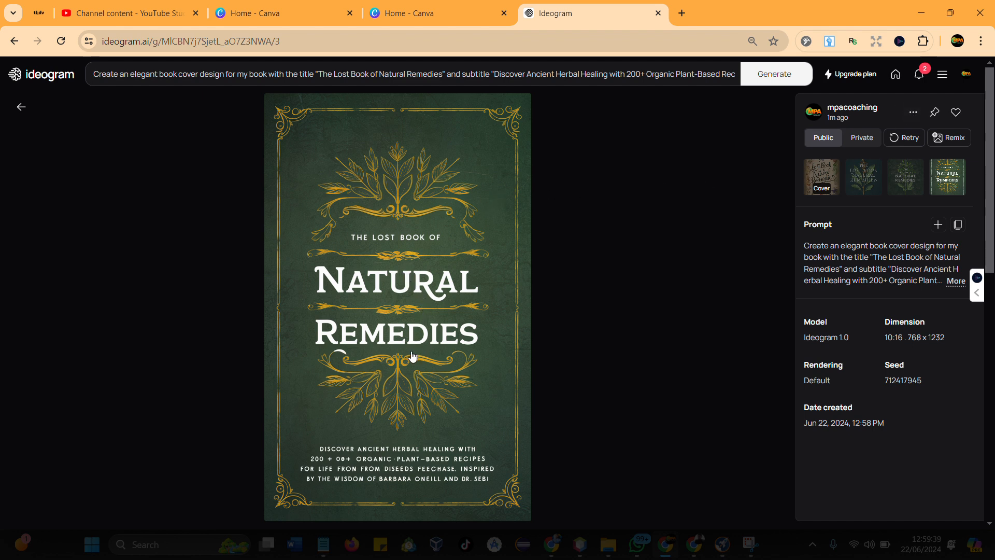
{"action": "left_click", "coordinate": [913, 112]}
{"action": "left_click", "coordinate": [859, 243]}
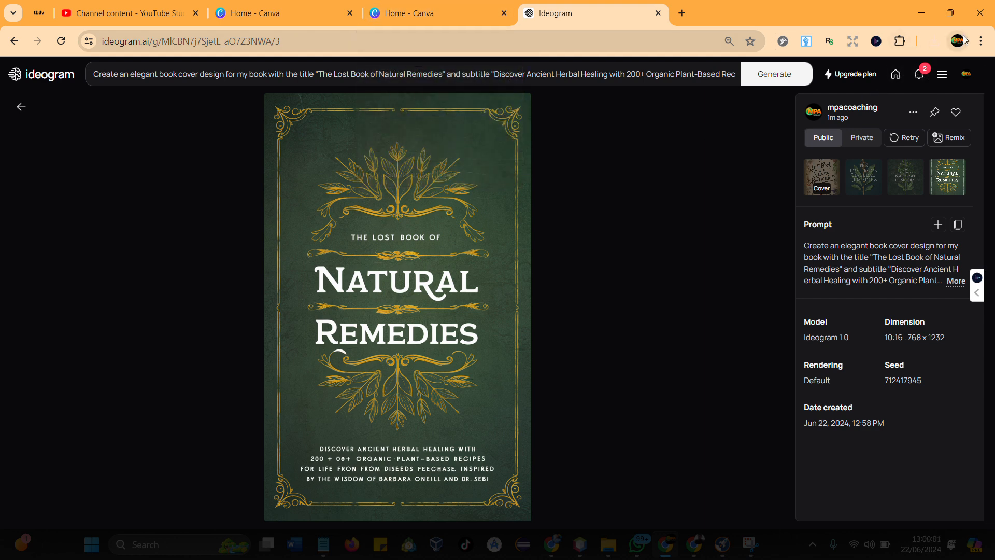
- Open the browser's download history and check the newly downloaded cover JPEG
{"action": "left_click", "coordinate": [981, 41]}
{"action": "left_click", "coordinate": [837, 196]}
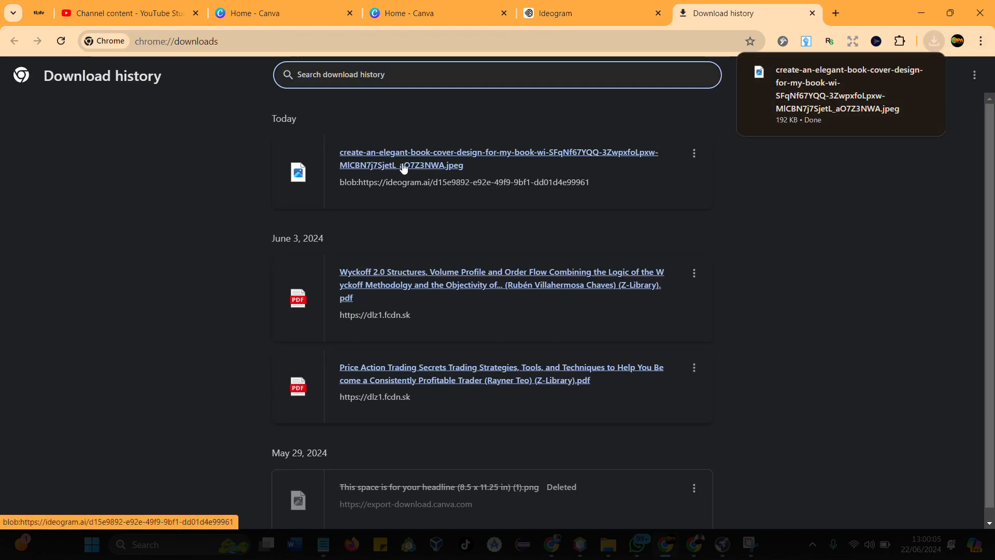
{"action": "left_click", "coordinate": [404, 166]}
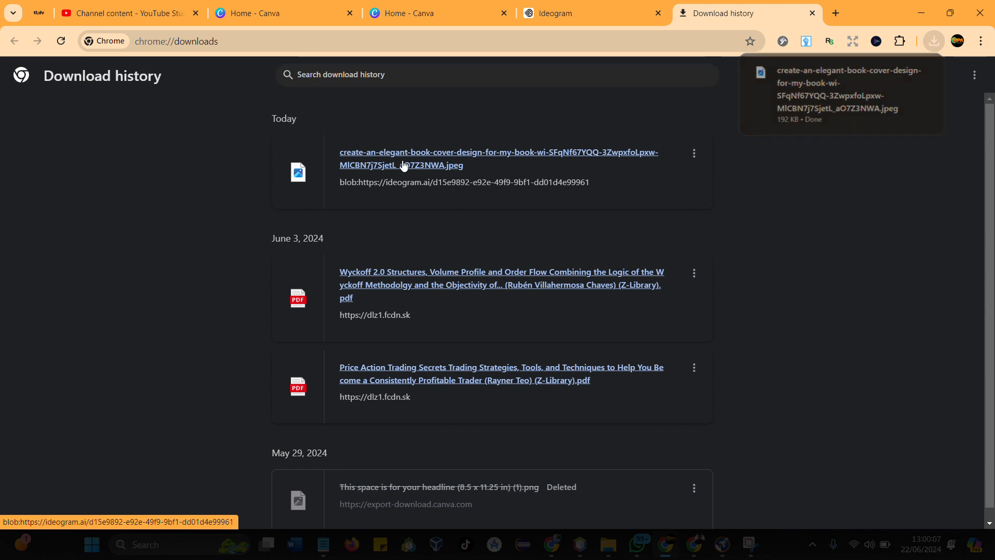
{"action": "left_click", "coordinate": [820, 190]}
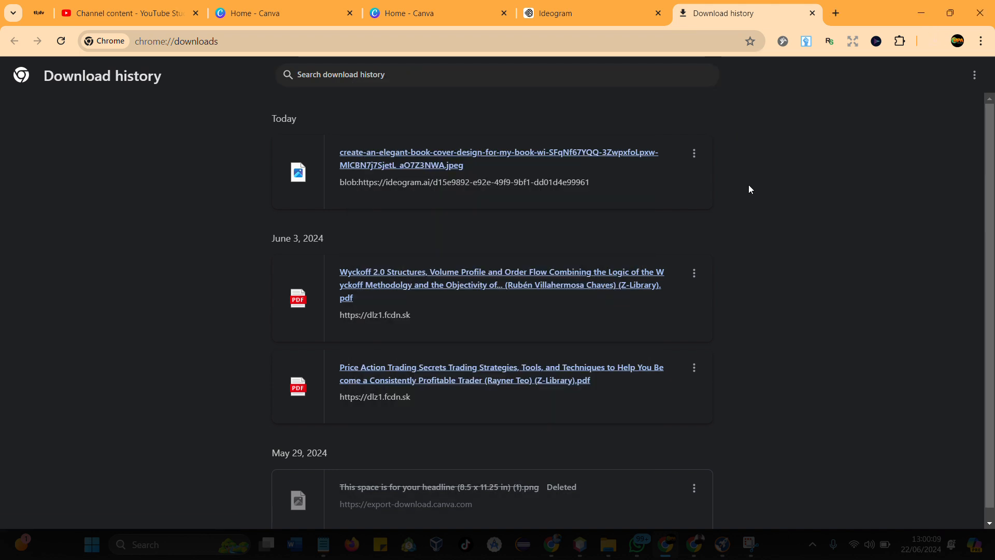
- Try to bring the downloaded cover image from the download history over to the open Canva page
{"action": "left_click", "coordinate": [381, 12]}
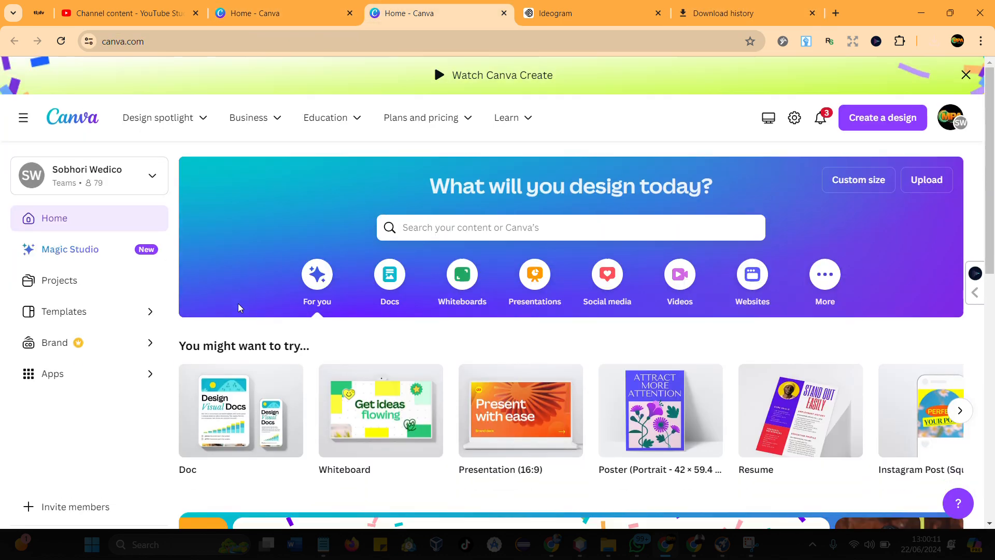
{"action": "left_click", "coordinate": [718, 11]}
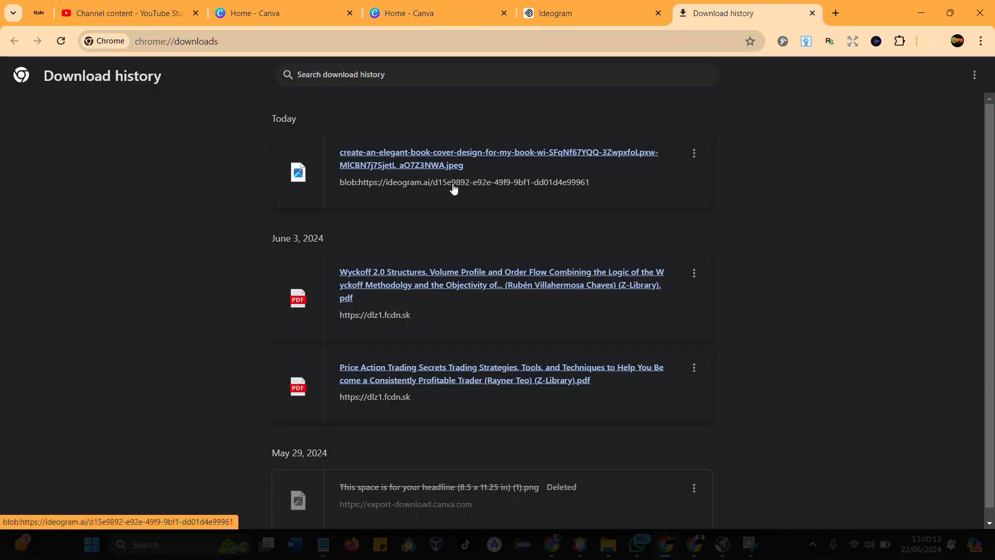
{"action": "left_click_drag", "start_coordinate": [448, 183], "coordinate": [378, 92]}
{"action": "left_click", "coordinate": [444, 96]}
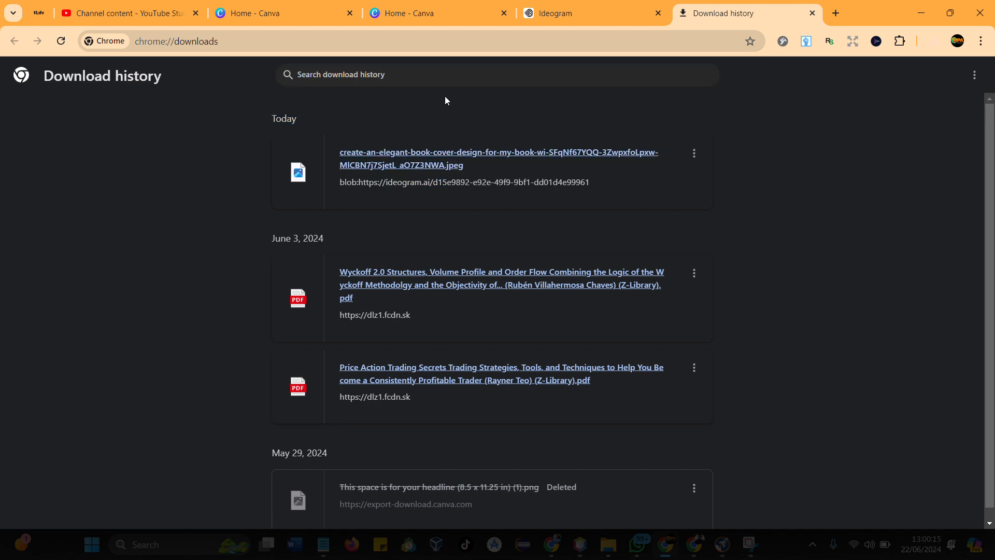
- Return to the Canva home page opened just after the YouTube channel content page
{"action": "left_click", "coordinate": [466, 13]}
{"action": "left_click", "coordinate": [611, 11]}
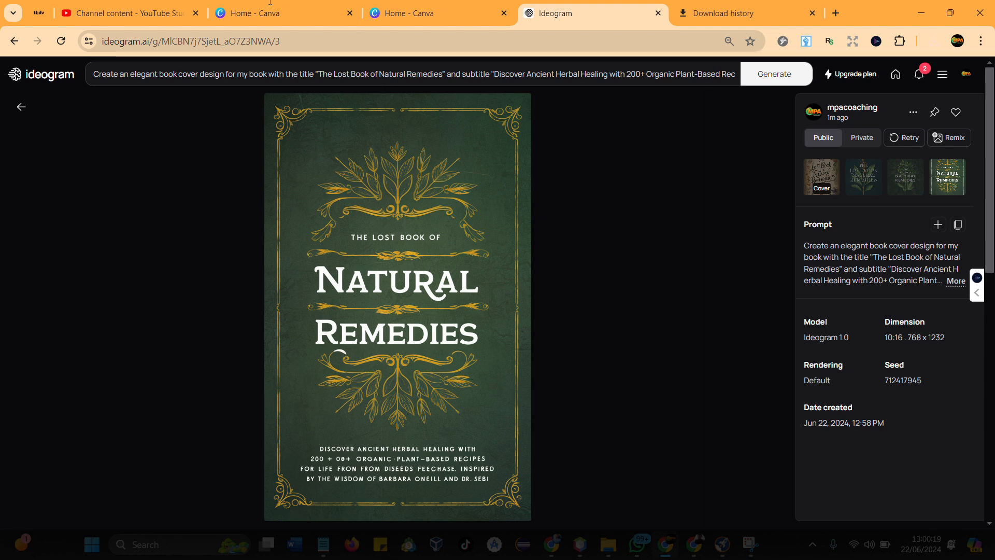
{"action": "left_click", "coordinate": [243, 19]}
{"action": "scroll", "coordinate": [555, 278], "scroll_direction": "up", "scroll_amount": 2}
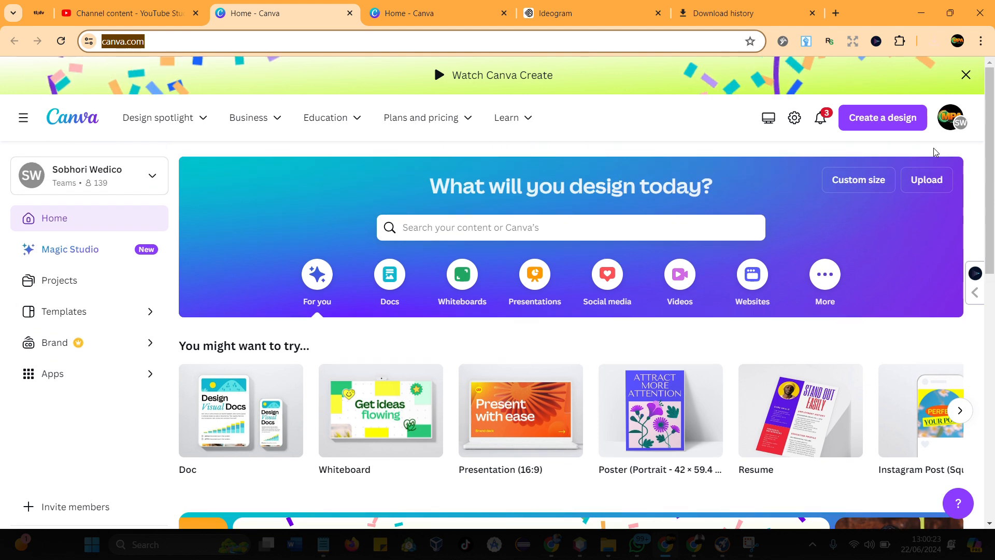
- Create a new custom-size design 625 px wide and 1000 px high
{"action": "left_click", "coordinate": [870, 126]}
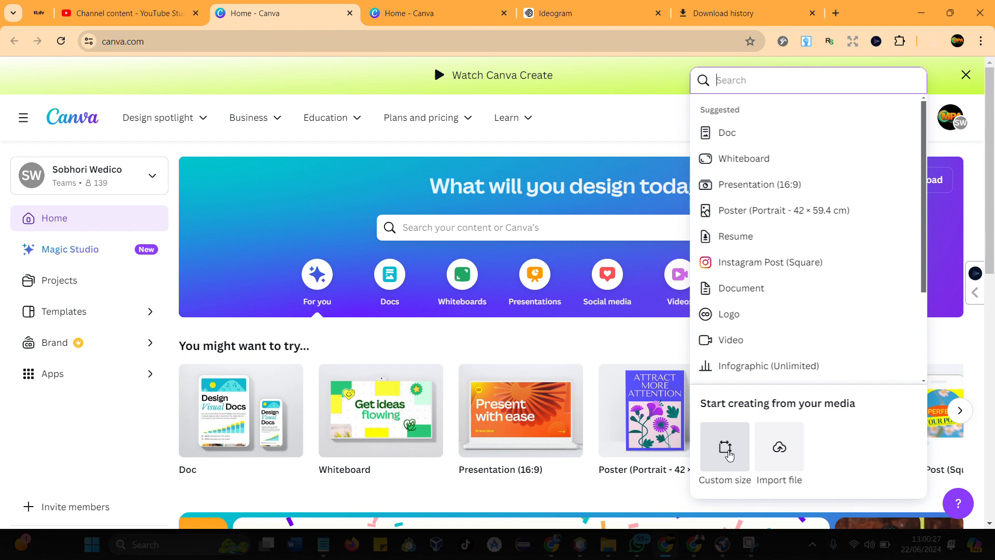
{"action": "left_click", "coordinate": [725, 447]}
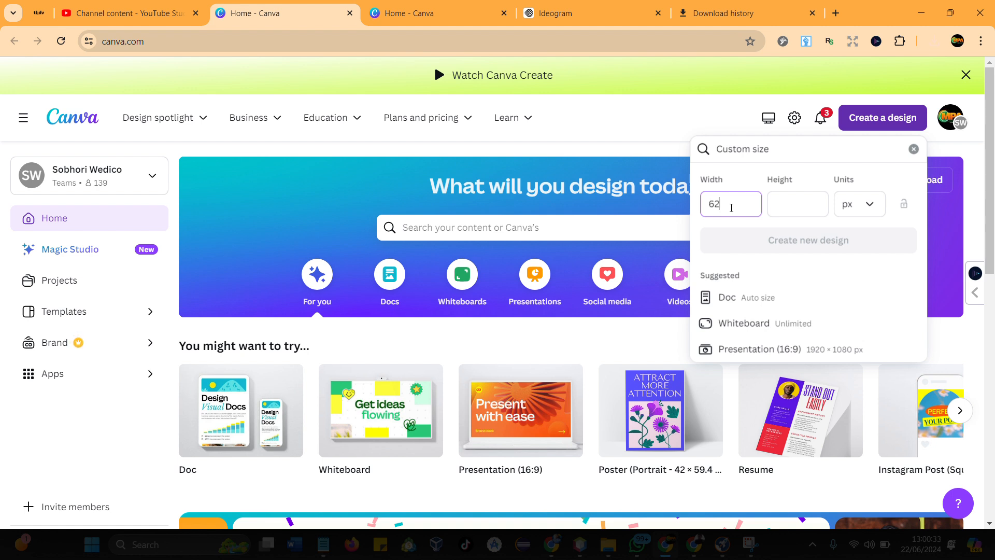
{"action": "left_click", "coordinate": [792, 212]}
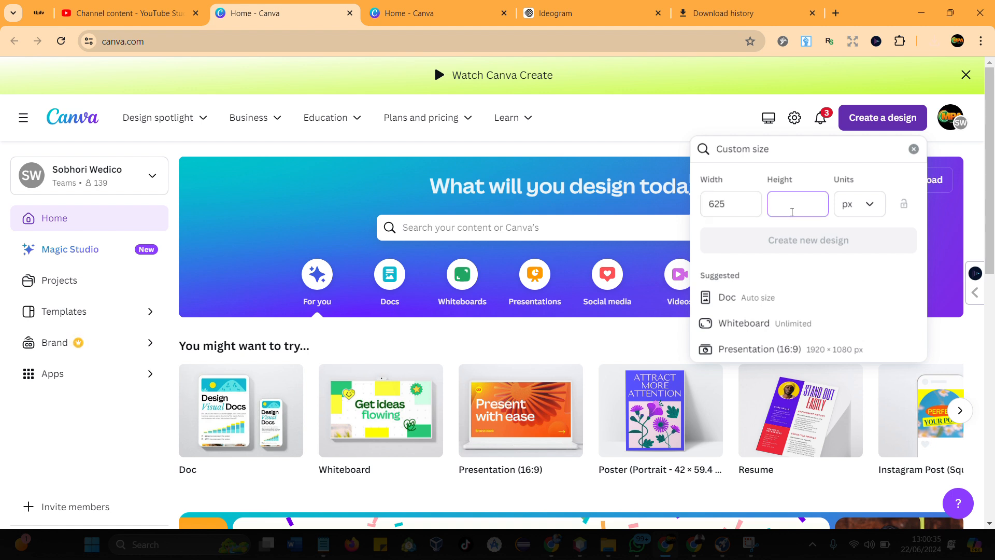
{"action": "type", "text": "1000"}
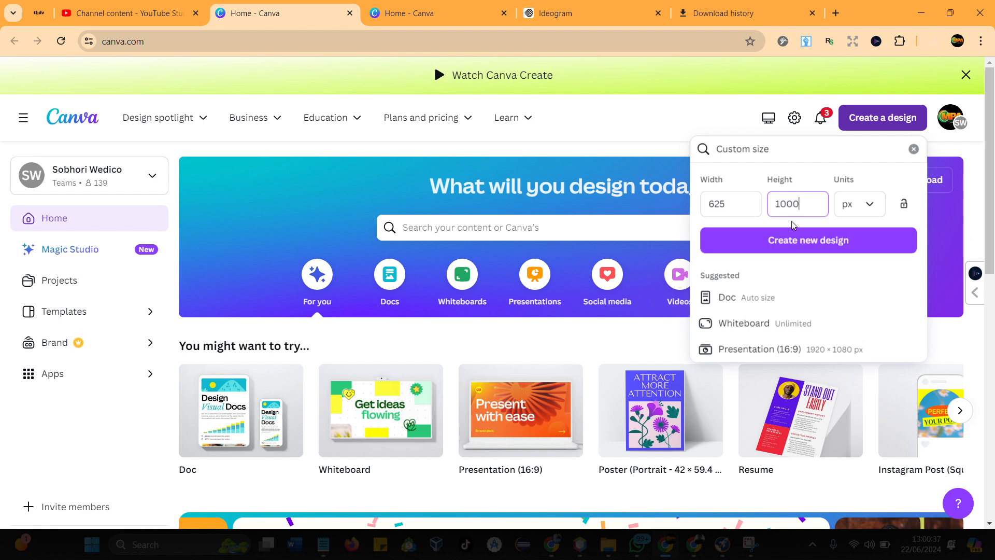
{"action": "left_click", "coordinate": [789, 241]}
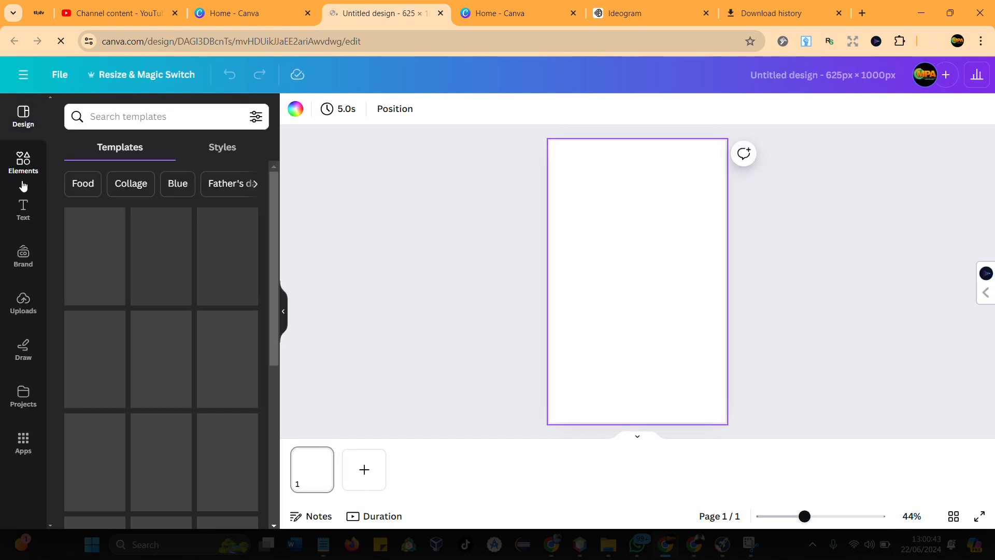
- Upload the downloaded green Natural Remedies cover image from the Downloads folder to the design's uploads
{"action": "left_click", "coordinate": [22, 303]}
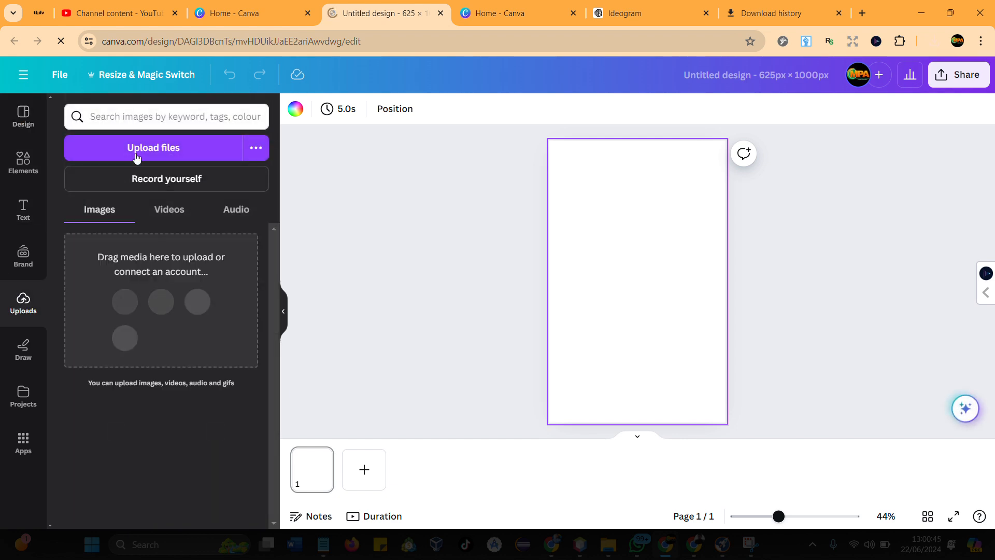
{"action": "left_click", "coordinate": [138, 150]}
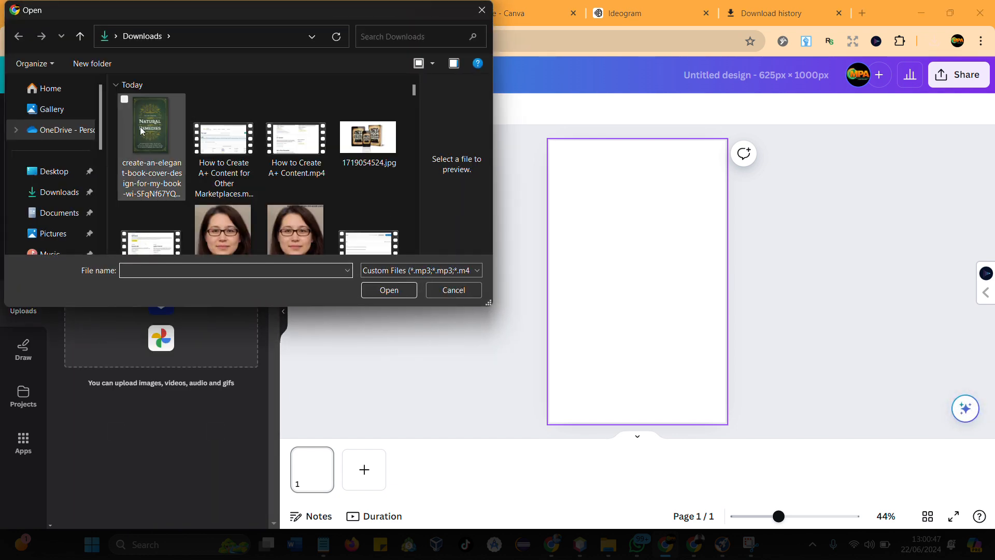
{"action": "left_click", "coordinate": [142, 129]}
{"action": "left_click", "coordinate": [387, 293]}
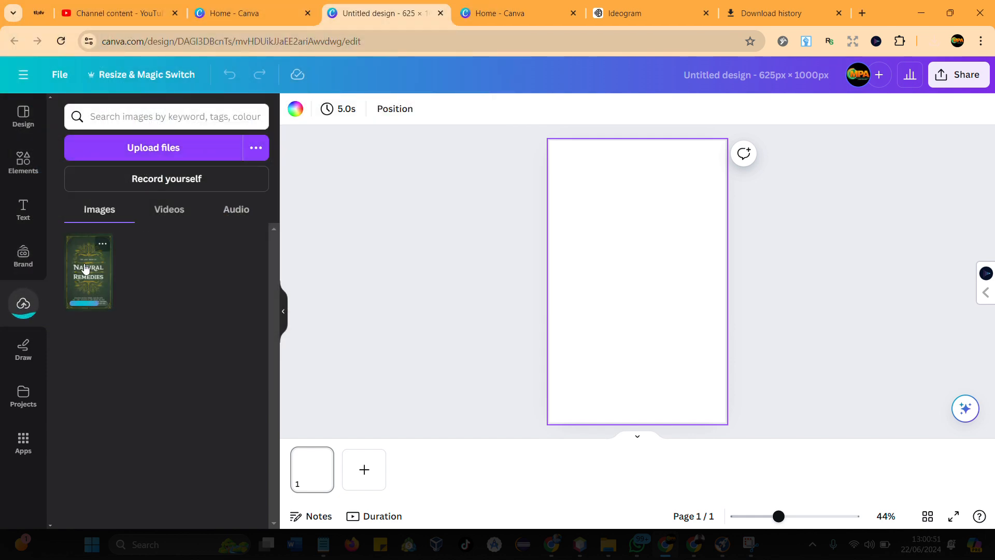
- Add the uploaded cover to the blank page and set it as the page background
{"action": "left_click", "coordinate": [84, 269]}
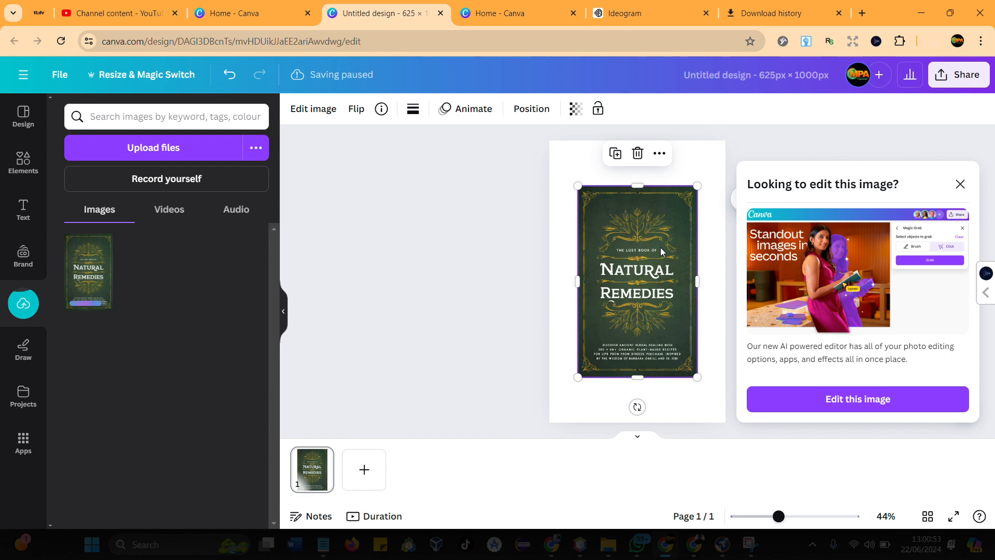
{"action": "right_click", "coordinate": [660, 247]}
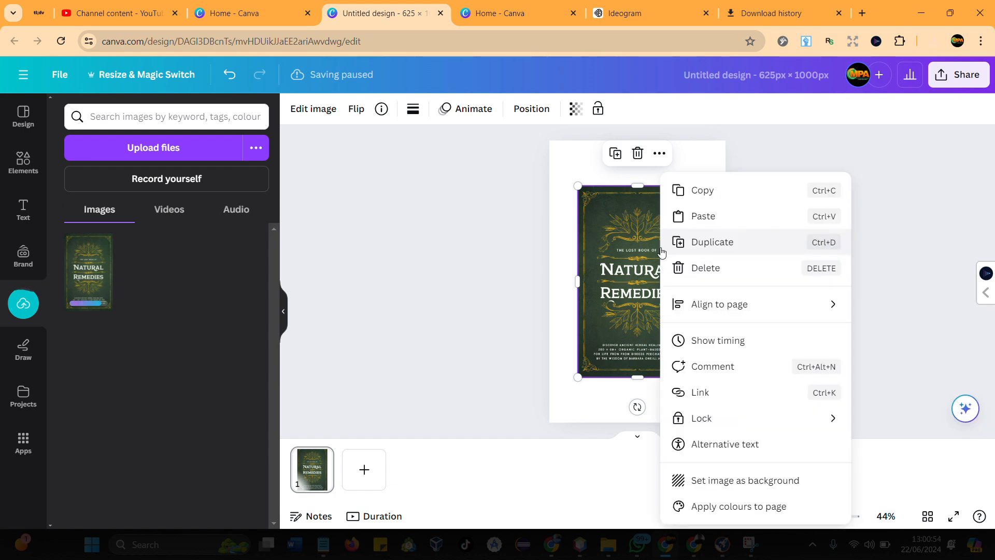
{"action": "left_click", "coordinate": [728, 482]}
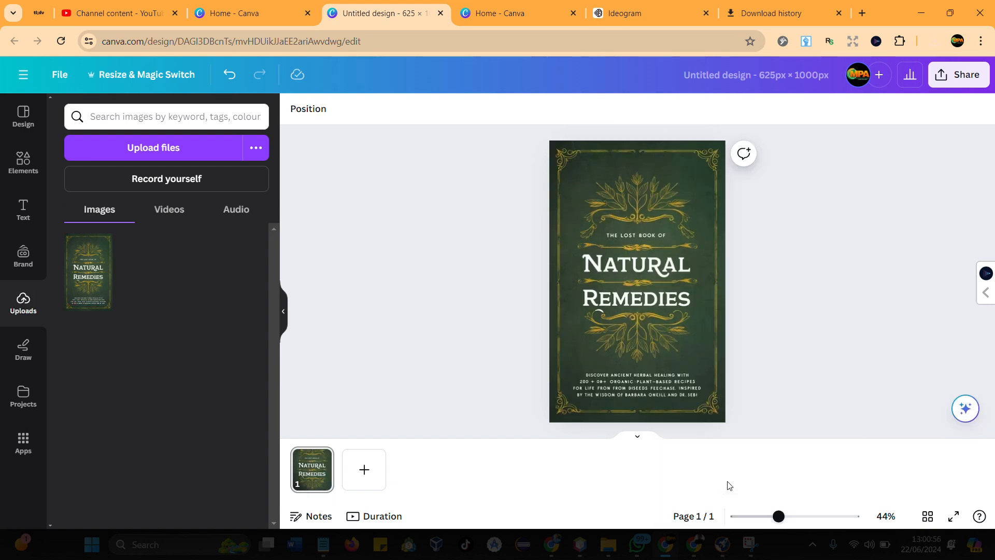
- Close the leftover Canva home page and extract only the subtitle block at the cover's bottom as editable text with Grab Text
{"action": "left_click", "coordinate": [642, 270]}
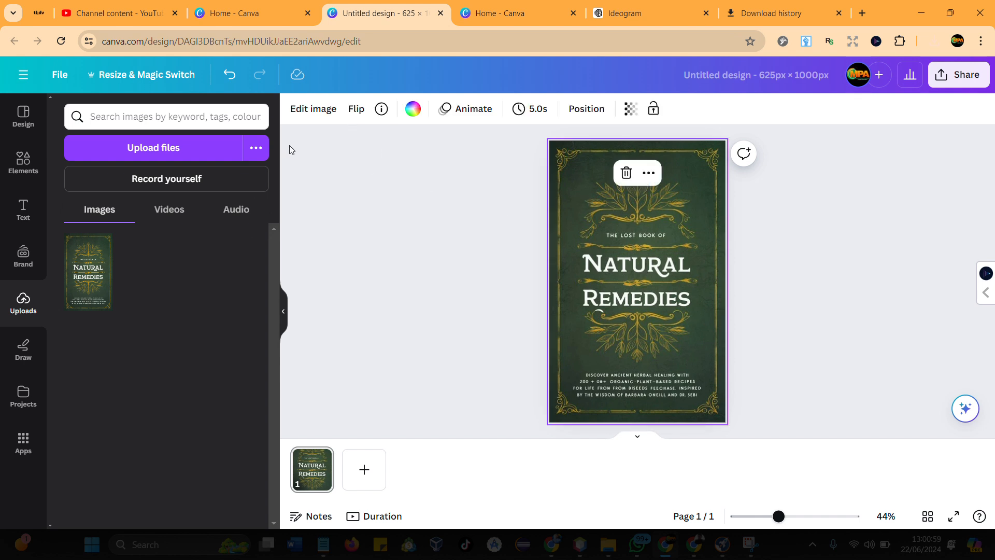
{"action": "left_click", "coordinate": [321, 120]}
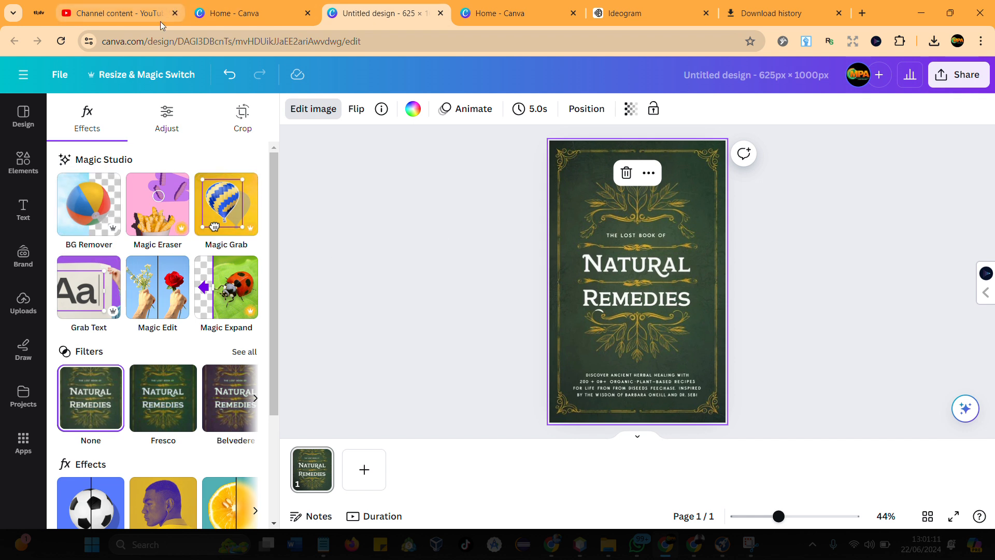
{"action": "left_click", "coordinate": [308, 13]}
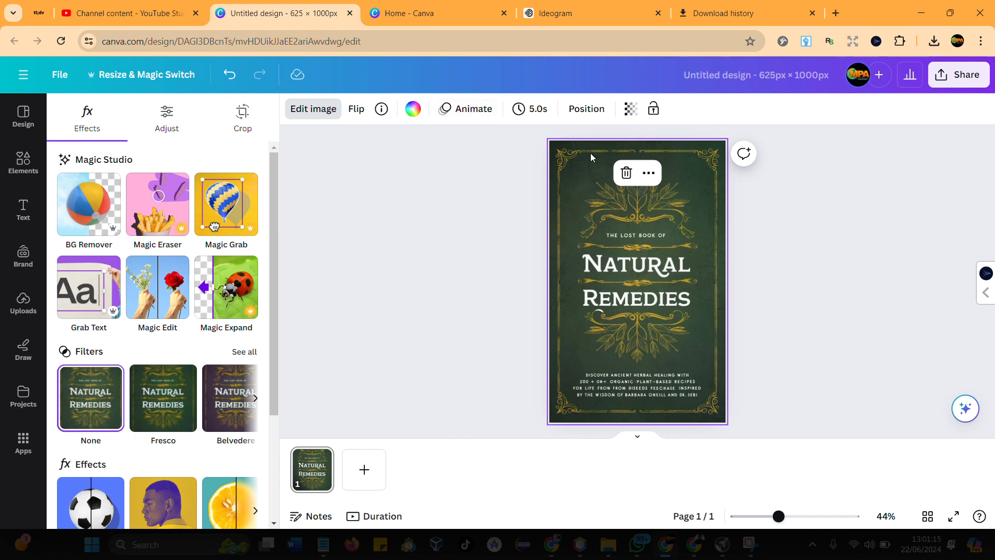
{"action": "left_click", "coordinate": [73, 290]}
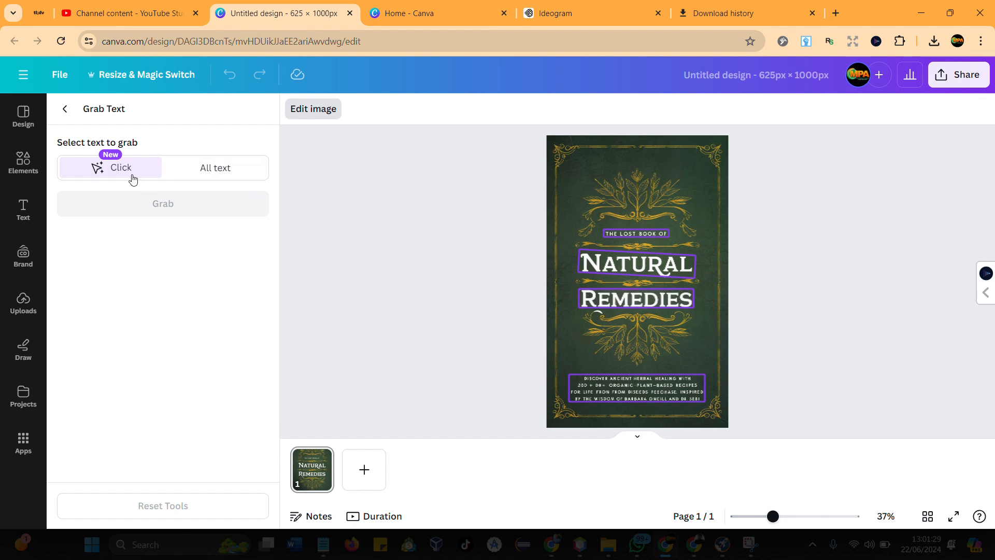
{"action": "left_click", "coordinate": [226, 174]}
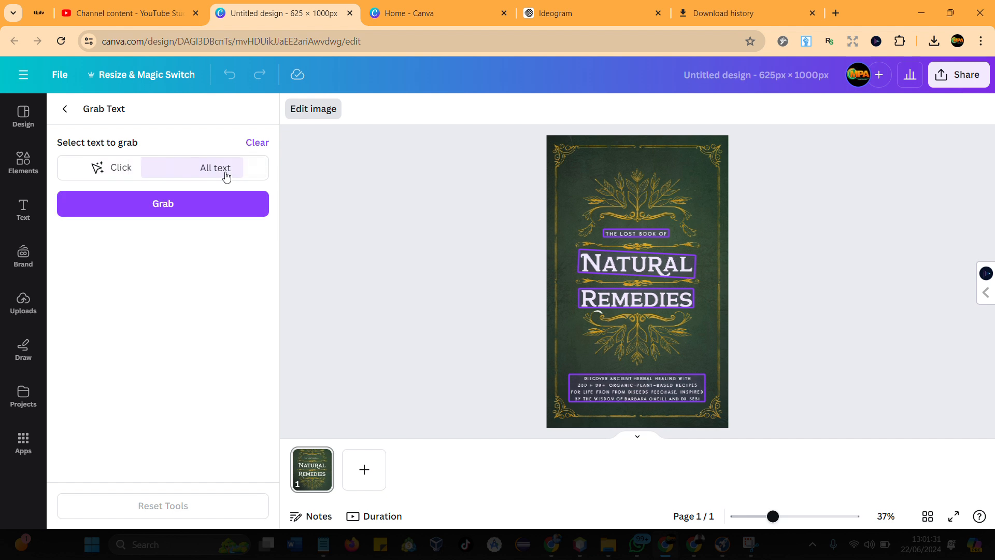
{"action": "left_click", "coordinate": [111, 175]}
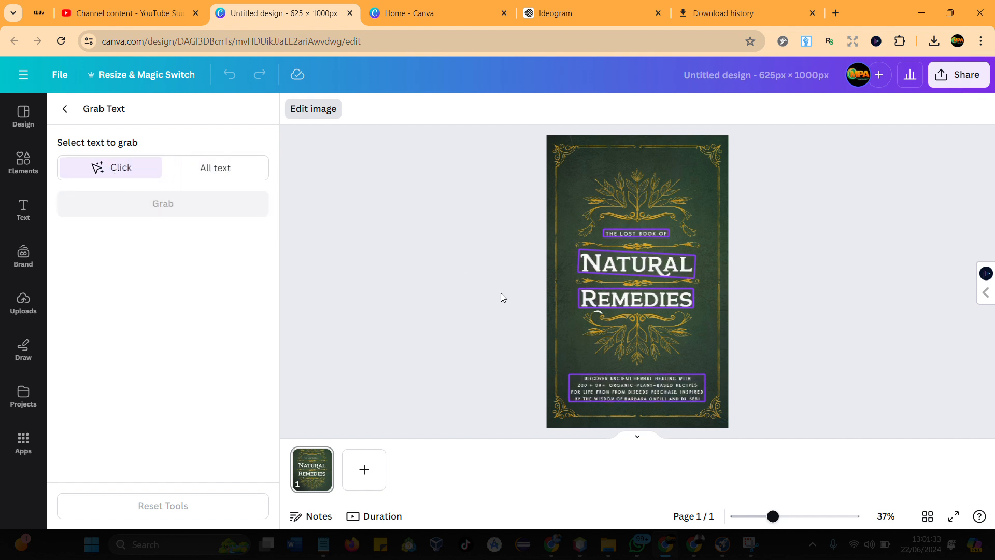
{"action": "left_click", "coordinate": [601, 391]}
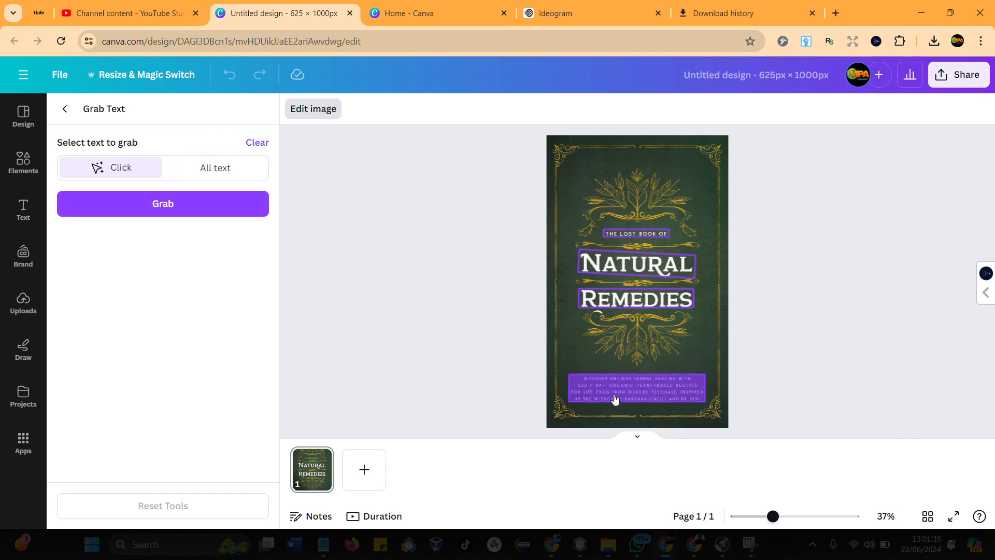
{"action": "left_click", "coordinate": [204, 210]}
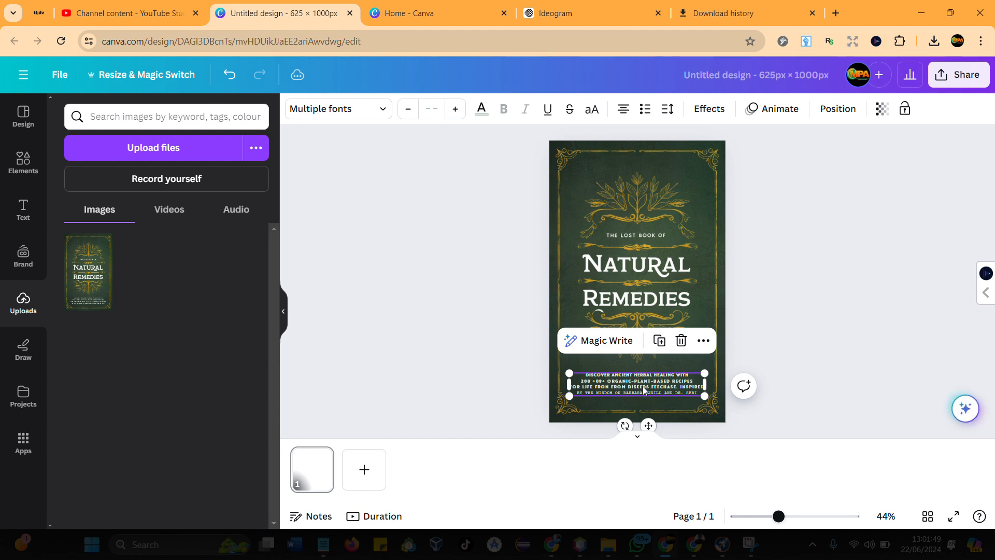
- Switch to Notepad and copy the subtitle from "Discover Ancient Herbal Healing" through "Dr. Sebi" in the cover prompt
{"action": "scroll", "coordinate": [644, 387], "scroll_direction": "up", "scroll_amount": 4}
{"action": "scroll", "coordinate": [643, 392], "scroll_direction": "down", "scroll_amount": 1}
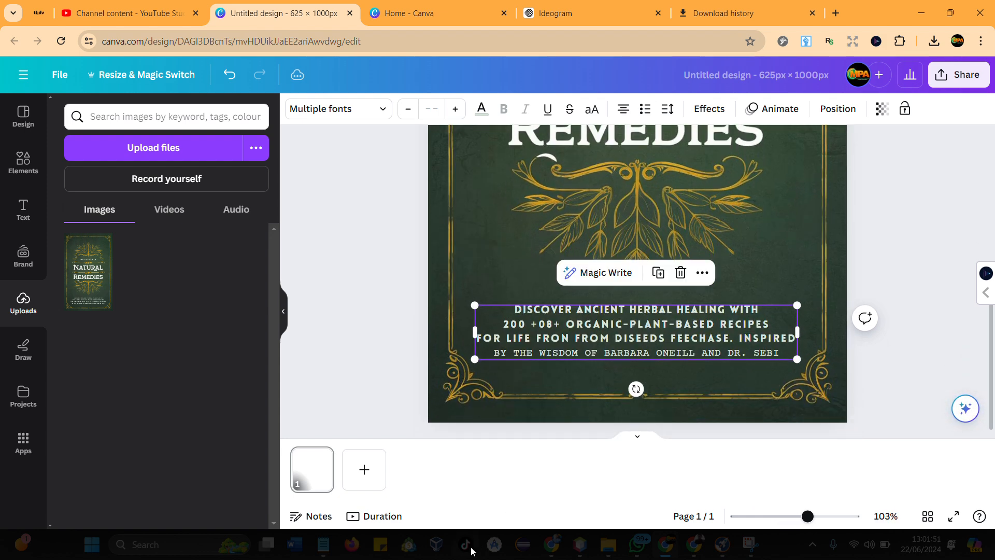
{"action": "left_click", "coordinate": [323, 547]}
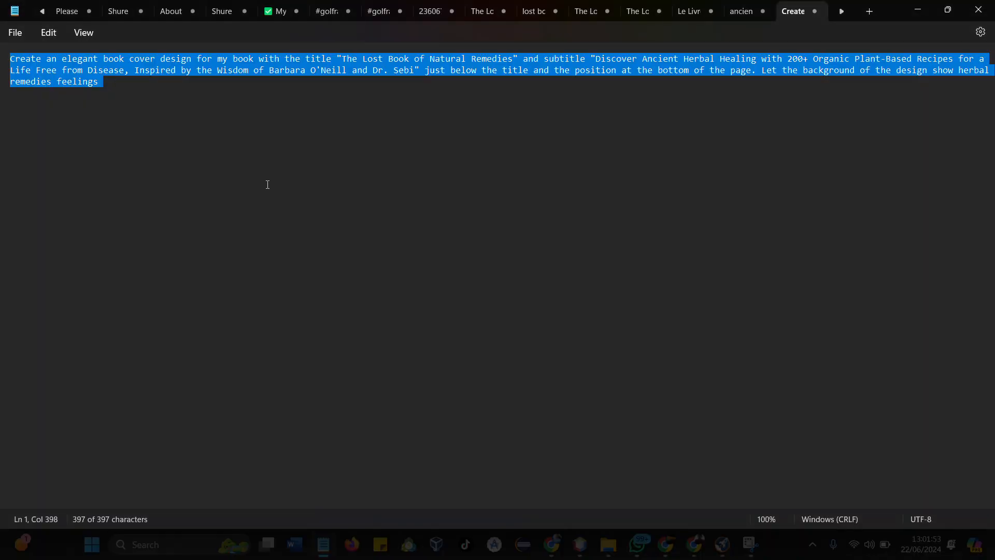
{"action": "left_click", "coordinate": [278, 169]}
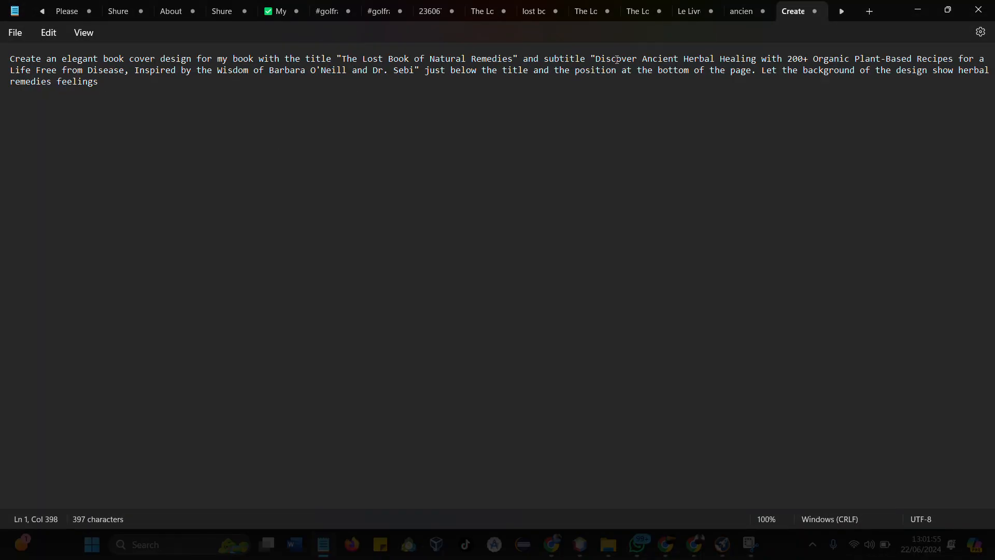
{"action": "left_click_drag", "start_coordinate": [598, 60], "coordinate": [416, 79]}
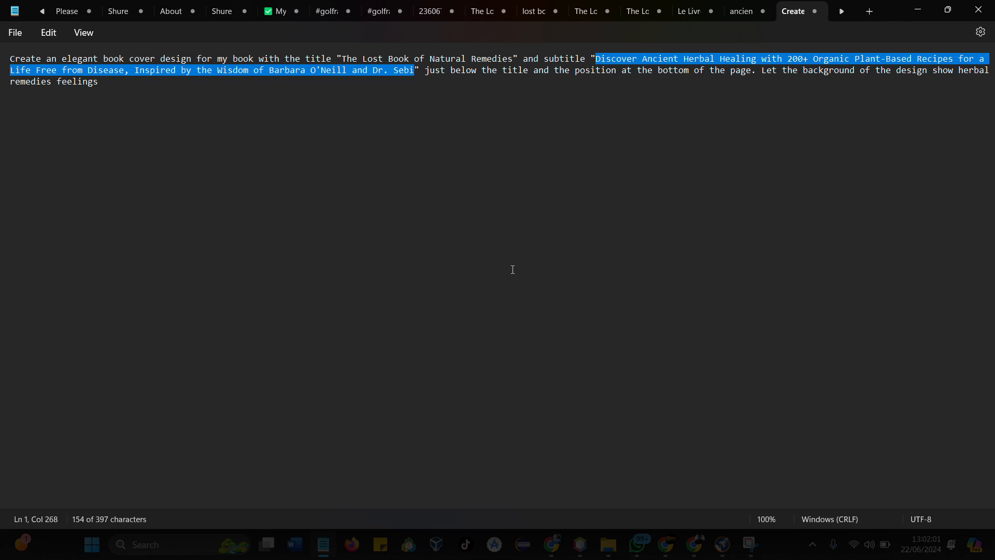
- Return to the Canva design and replace the garbled text in the grabbed subtitle block with the copied subtitle
{"action": "left_click", "coordinate": [702, 551]}
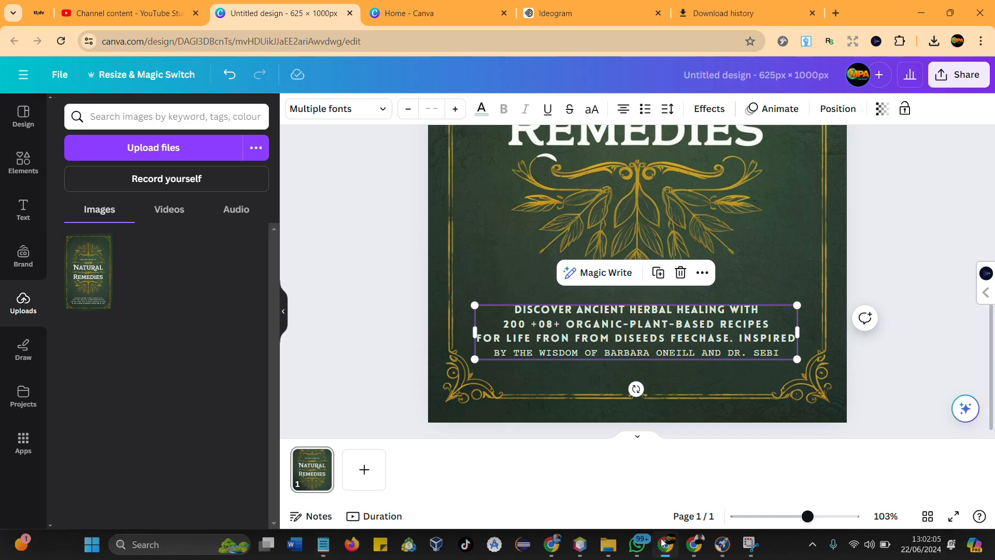
{"action": "double_click", "coordinate": [583, 329]}
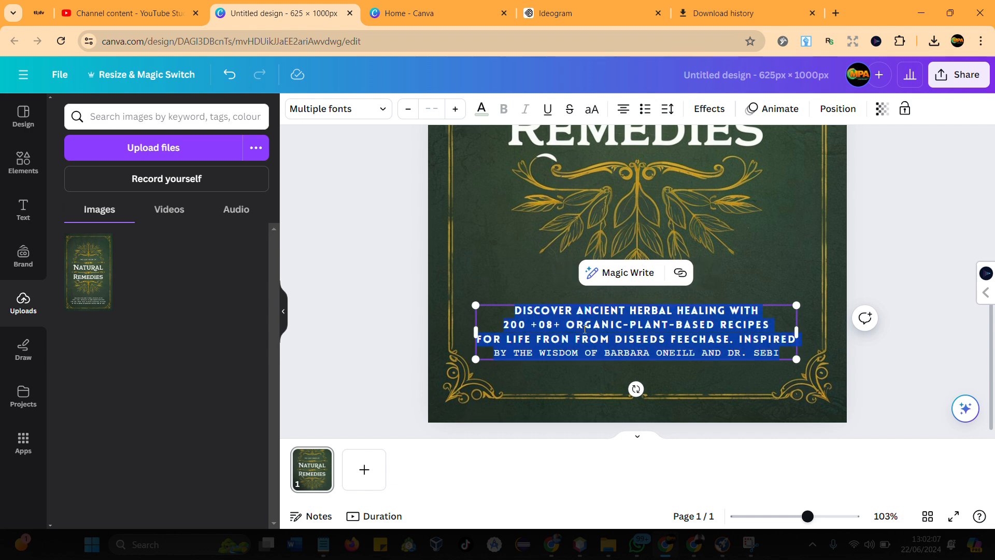
{"action": "key", "text": "ctrl+v"}
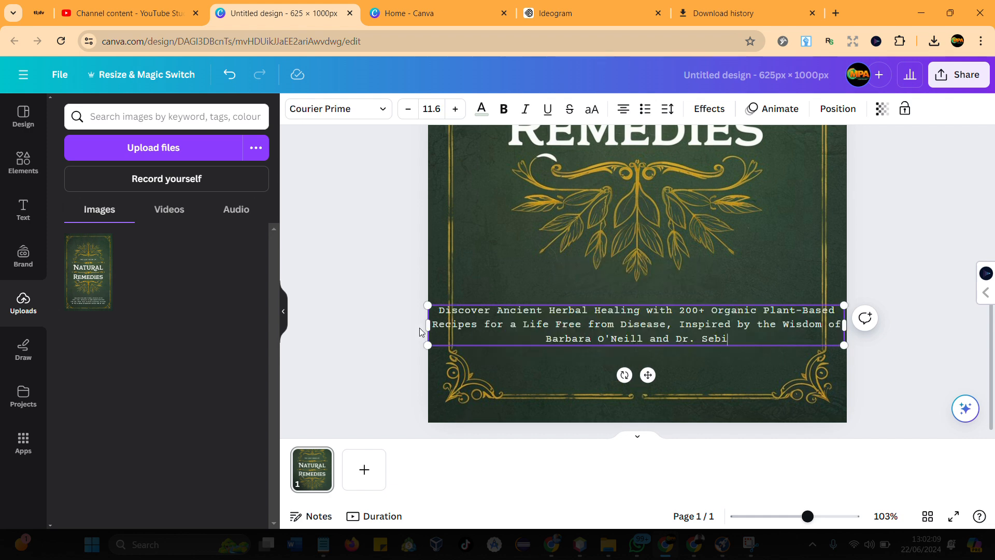
- Narrow the subtitle text box from both sides to fit inside the gold border and set its font size to 13.6
{"action": "left_click_drag", "start_coordinate": [427, 325], "coordinate": [466, 332]}
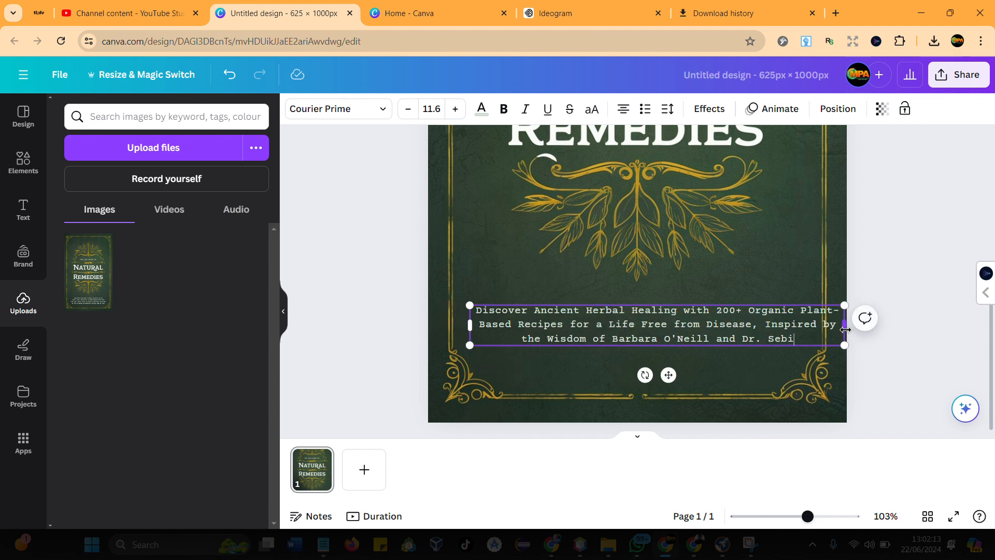
{"action": "left_click_drag", "start_coordinate": [845, 325], "coordinate": [806, 340]}
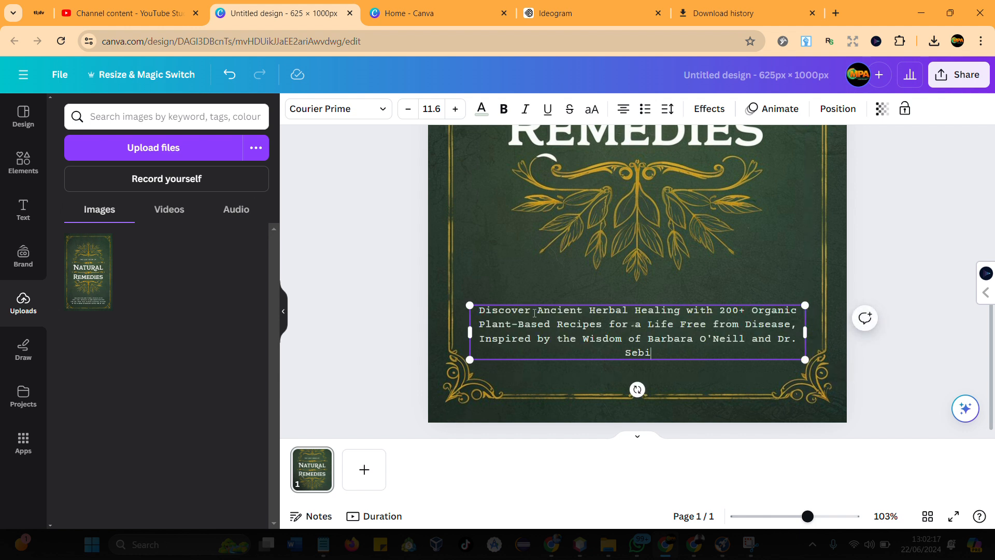
{"action": "left_click", "coordinate": [455, 110]}
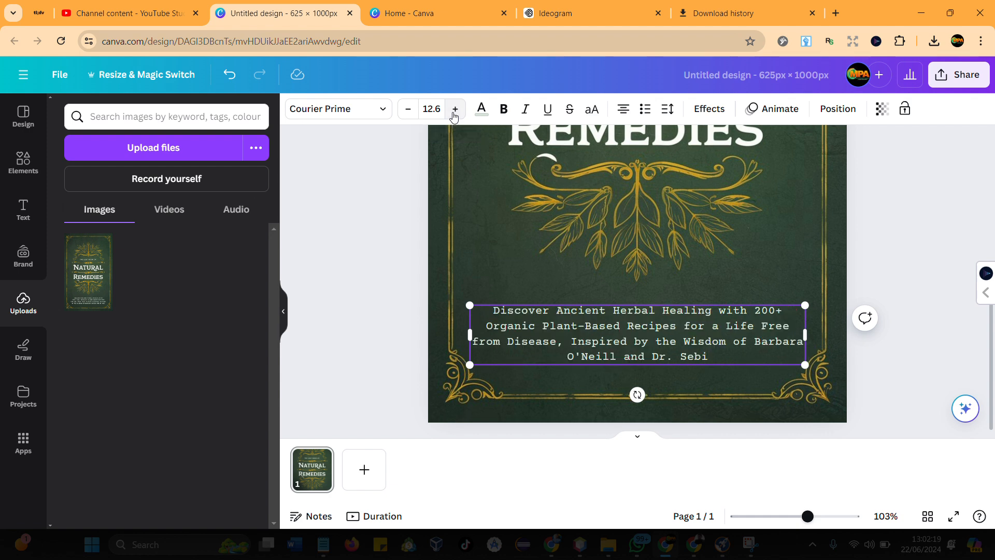
{"action": "left_click", "coordinate": [455, 110]}
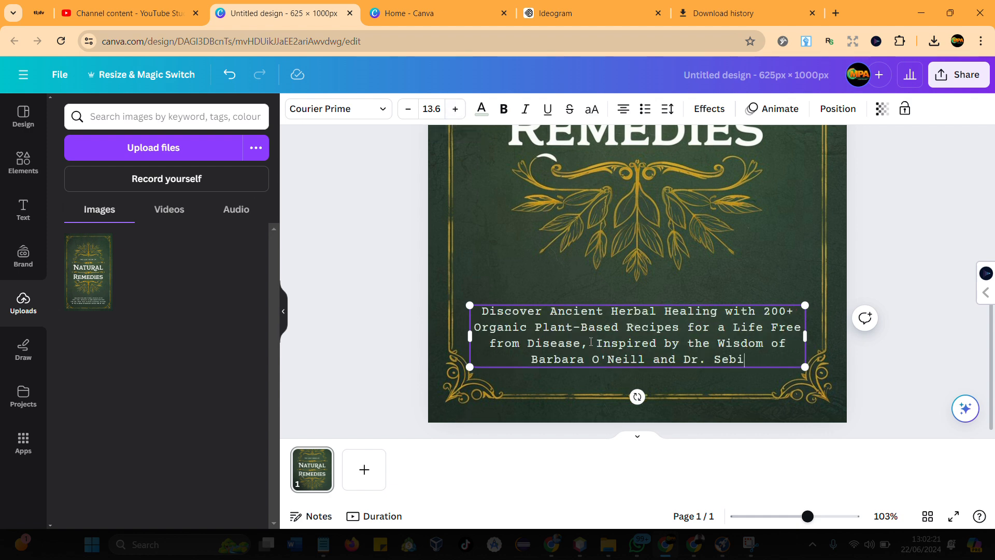
{"action": "scroll", "coordinate": [590, 342], "scroll_direction": "up", "scroll_amount": 10}
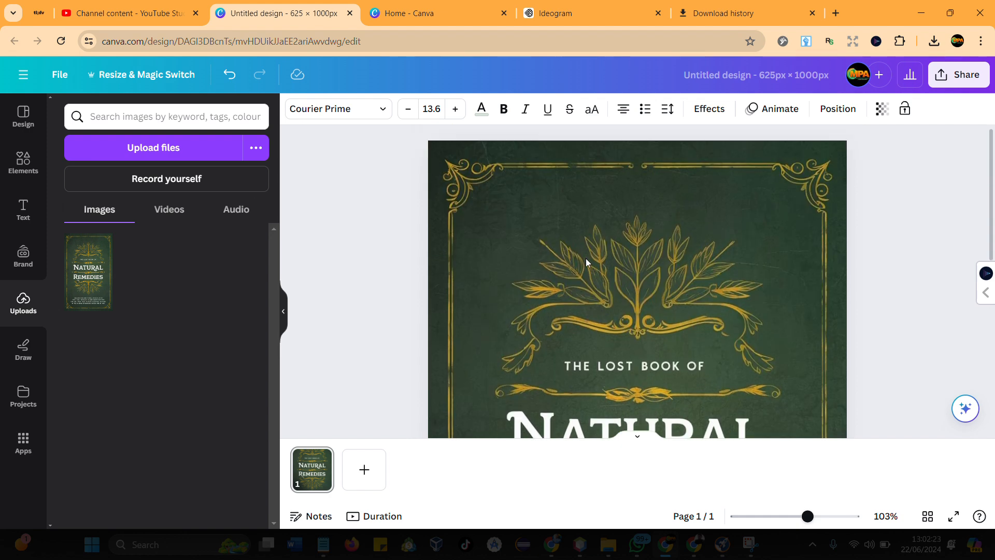
{"action": "scroll", "coordinate": [586, 262], "scroll_direction": "down", "scroll_amount": 10}
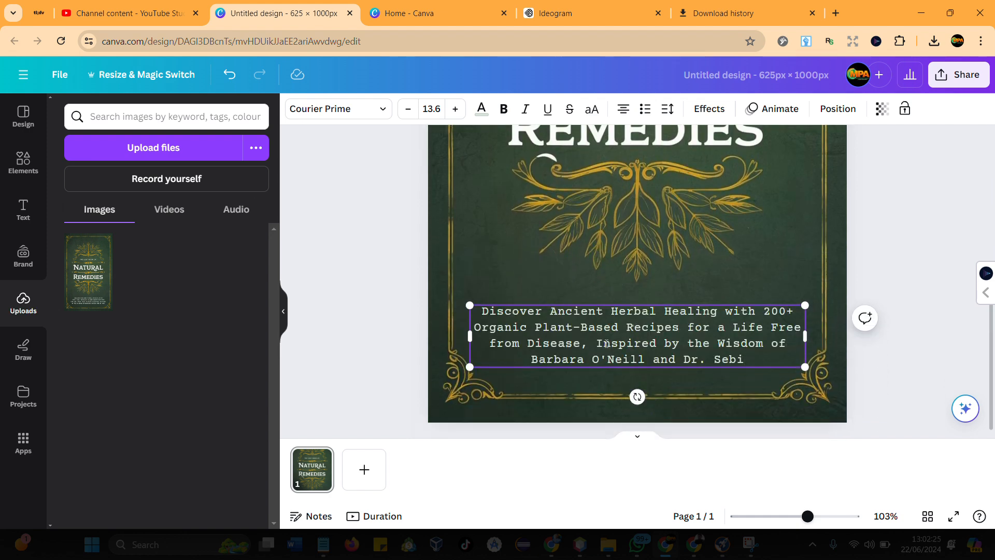
{"action": "scroll", "coordinate": [606, 343], "scroll_direction": "up", "scroll_amount": 2}
{"action": "scroll", "coordinate": [601, 279], "scroll_direction": "up", "scroll_amount": 3}
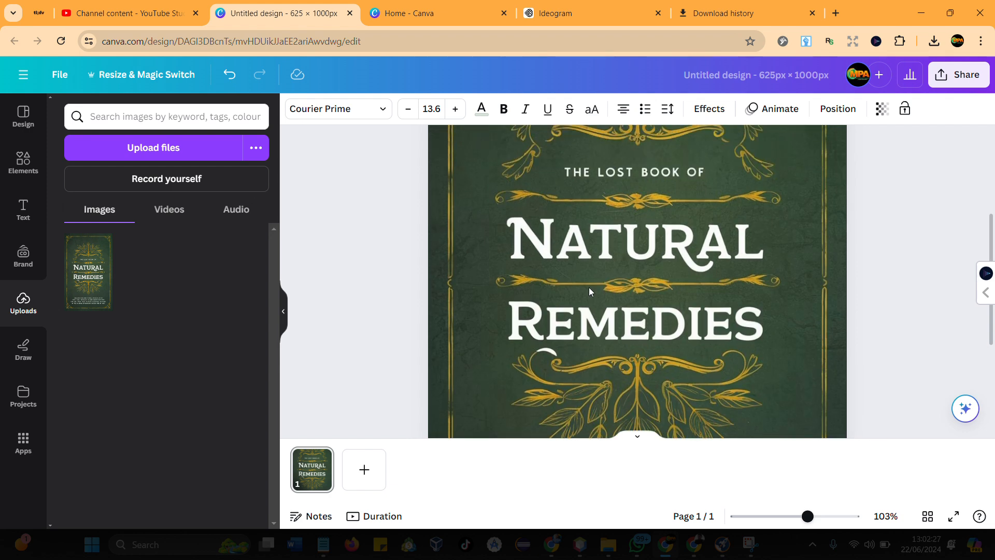
{"action": "scroll", "coordinate": [558, 381], "scroll_direction": "down", "scroll_amount": 3}
- Duplicate the subtitle text box and move the copy to the top of the cover, above the leaf ornament
{"action": "key", "text": "Escape"}
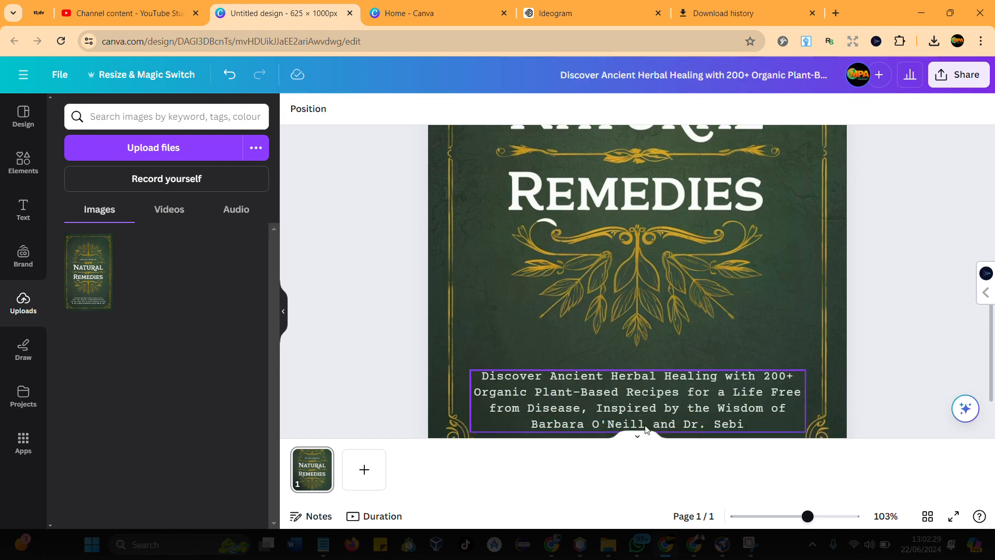
{"action": "left_click", "coordinate": [670, 348]}
{"action": "left_click_drag", "start_coordinate": [669, 398], "coordinate": [669, 205]}
{"action": "scroll", "coordinate": [618, 415], "scroll_direction": "up", "scroll_amount": 5}
{"action": "scroll", "coordinate": [603, 399], "scroll_direction": "down", "scroll_amount": 3}
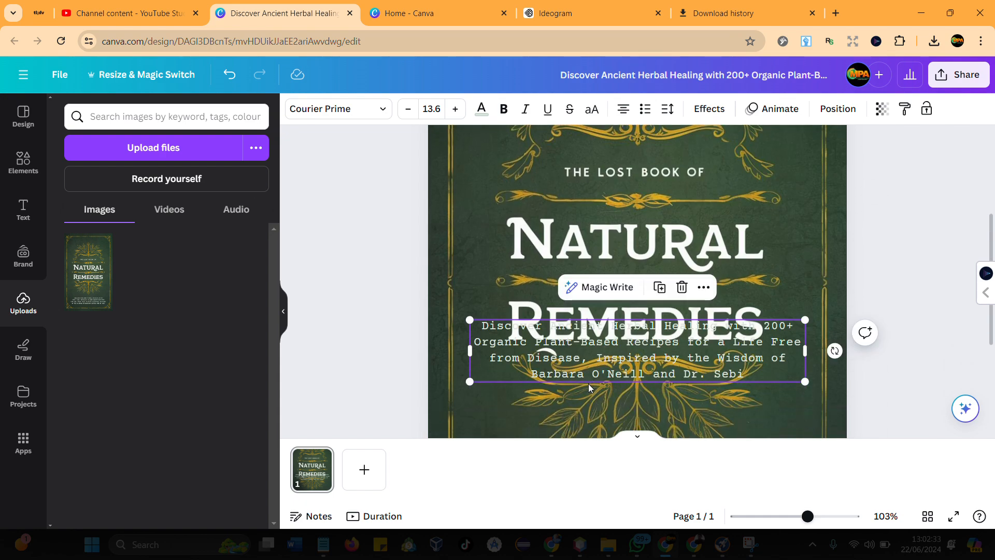
{"action": "left_click_drag", "start_coordinate": [582, 365], "coordinate": [601, 162]}
{"action": "scroll", "coordinate": [608, 228], "scroll_direction": "up", "scroll_amount": 3}
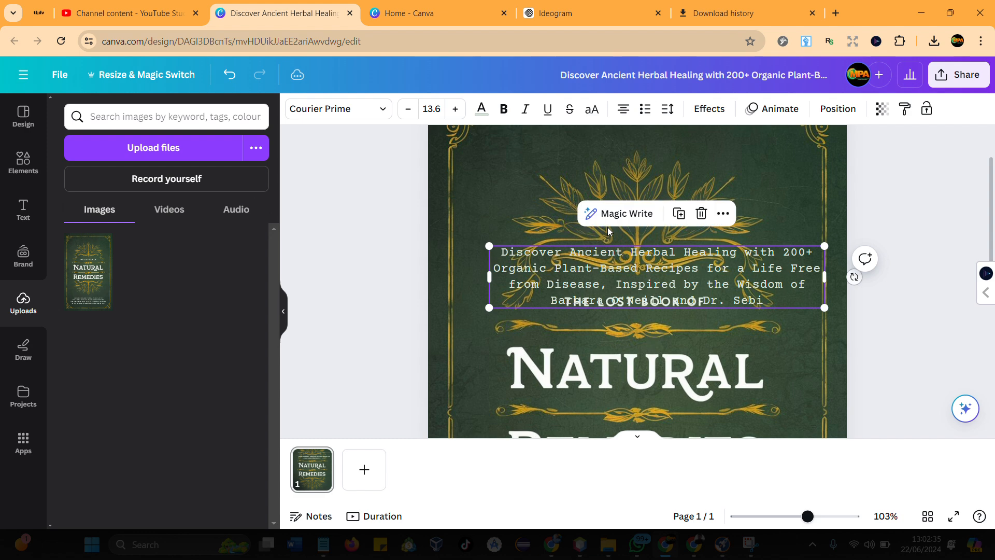
{"action": "left_click_drag", "start_coordinate": [597, 265], "coordinate": [597, 150]}
{"action": "scroll", "coordinate": [597, 150], "scroll_direction": "up", "scroll_amount": 2}
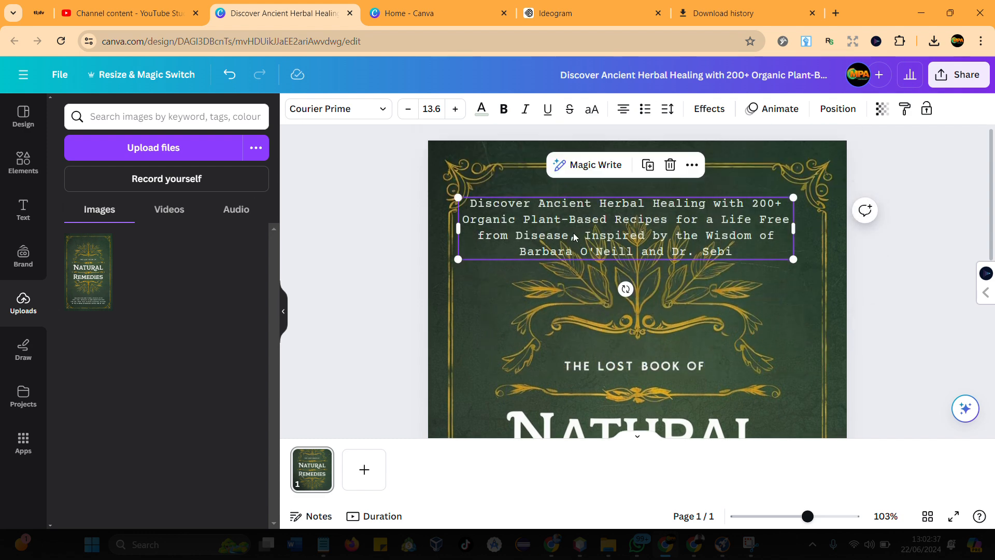
{"action": "left_click_drag", "start_coordinate": [601, 232], "coordinate": [565, 201]}
- Replace the duplicated subtitle at the top of the cover with the author's full name in uppercase
{"action": "double_click", "coordinate": [570, 204]}
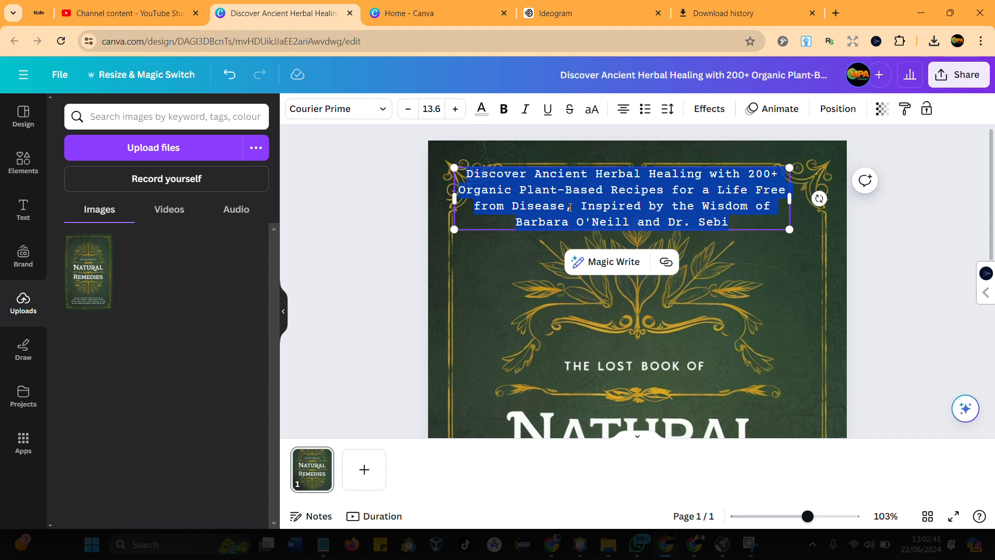
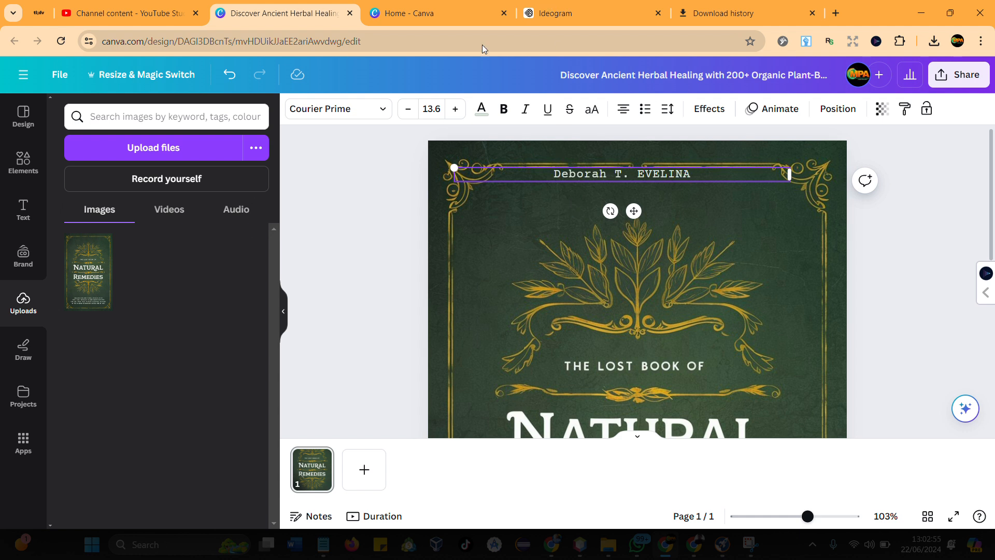
{"action": "left_click", "coordinate": [592, 112]}
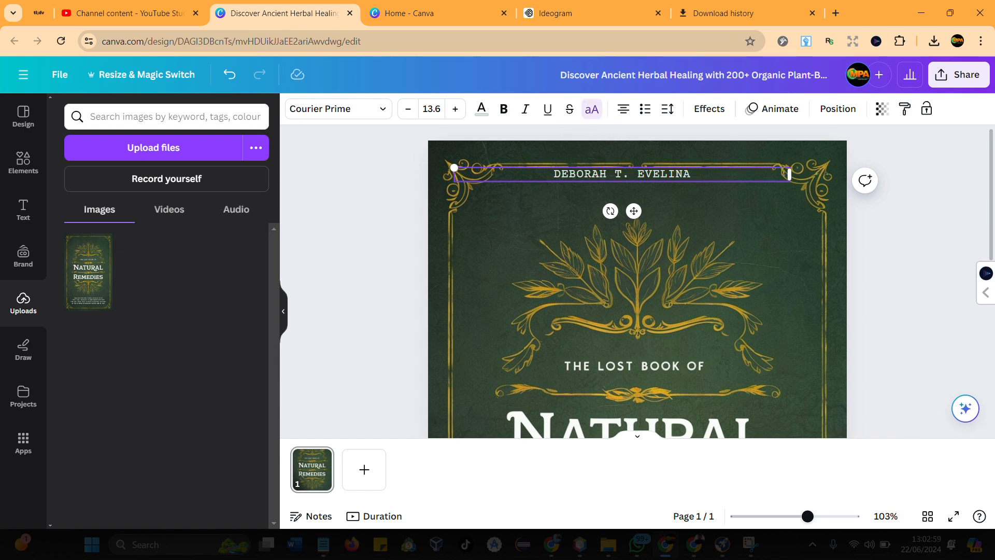
- Shrink the author name's box to its text, enlarge it to font size 18.8 and centre it below the upper gold border
{"action": "left_click_drag", "start_coordinate": [790, 173], "coordinate": [611, 189]}
{"action": "left_click", "coordinate": [420, 179]}
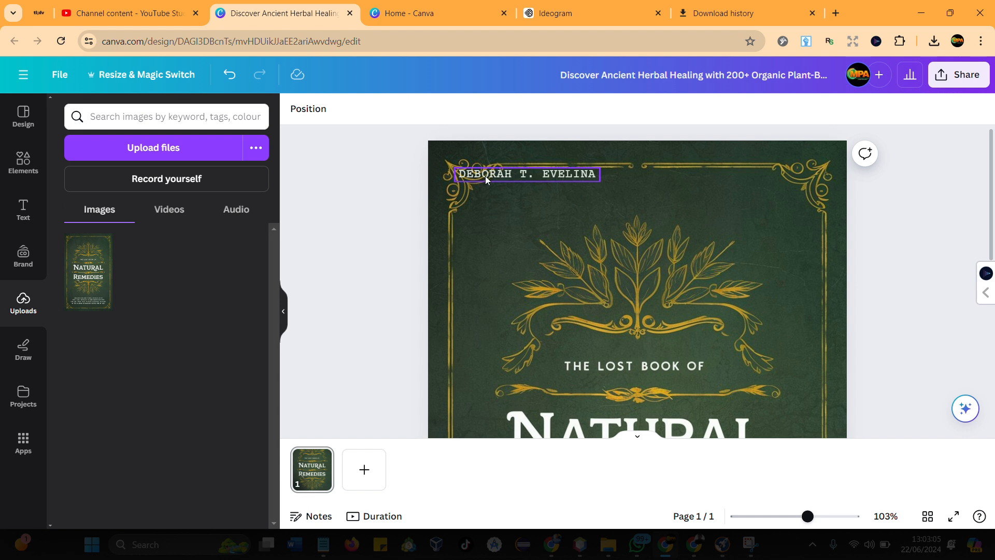
{"action": "left_click_drag", "start_coordinate": [487, 176], "coordinate": [527, 170]}
{"action": "left_click_drag", "start_coordinate": [587, 183], "coordinate": [607, 184]}
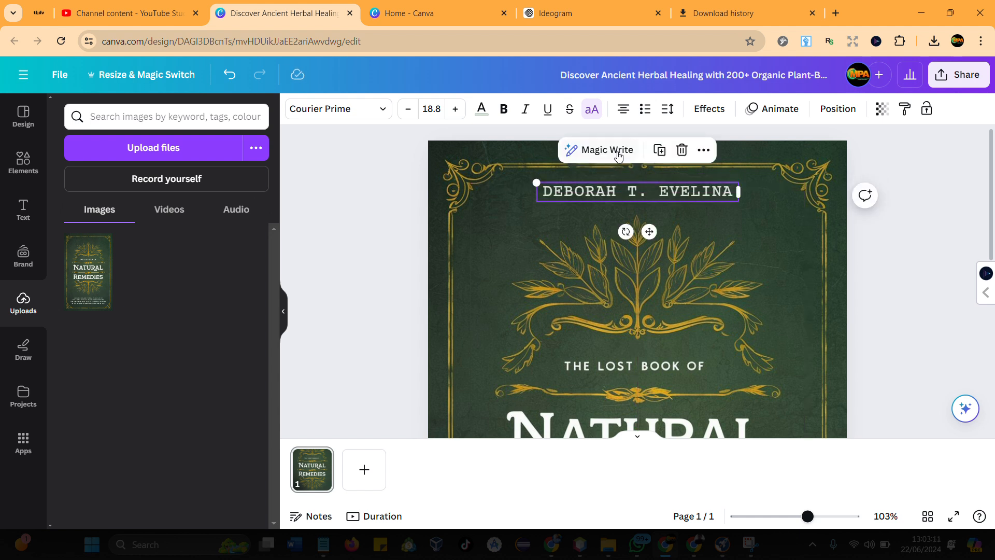
- Set the author name's line spacing to 1 and its letter spacing to 146
{"action": "left_click", "coordinate": [668, 111]}
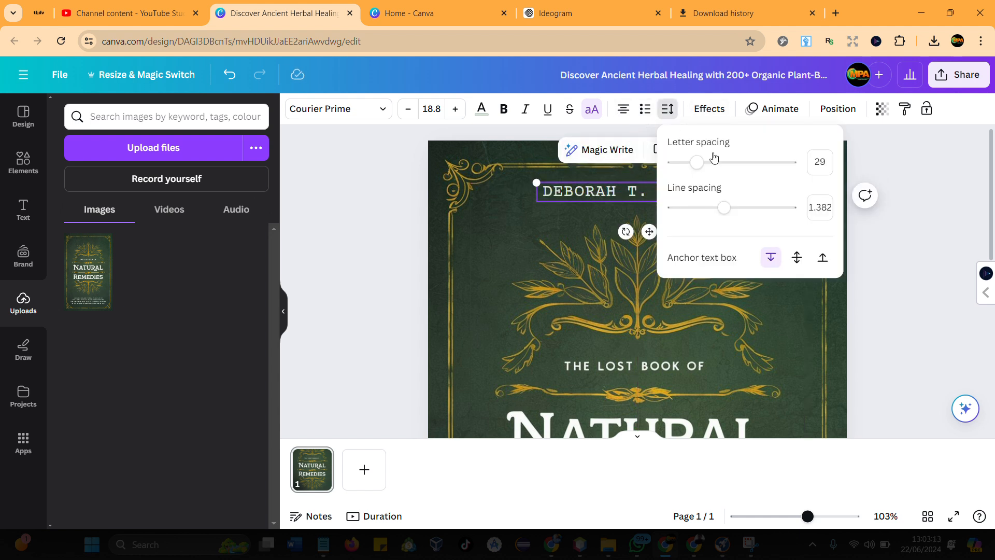
{"action": "left_click_drag", "start_coordinate": [725, 208], "coordinate": [707, 230]}
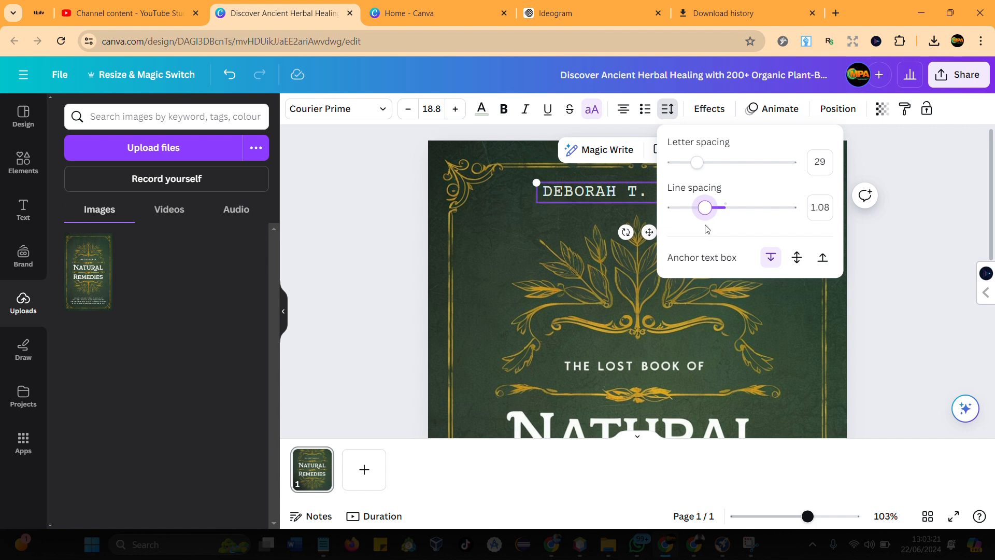
{"action": "left_click", "coordinate": [821, 209]}
{"action": "type", "text": "1"}
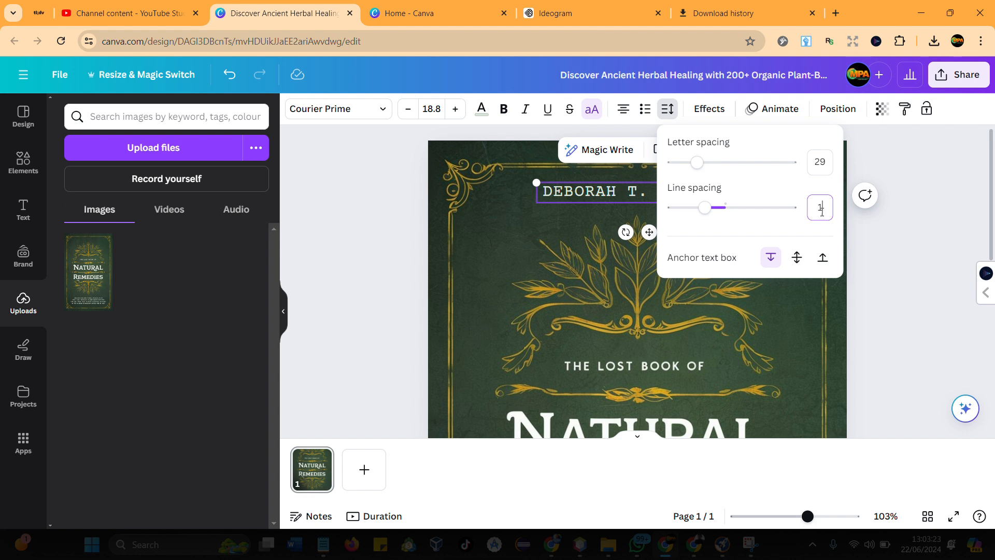
{"action": "key", "text": "Return"}
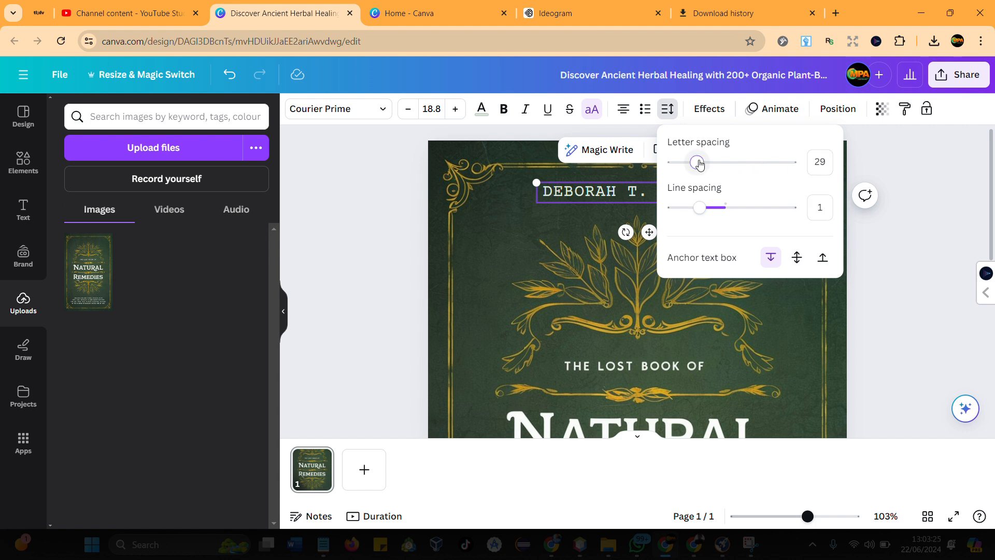
{"action": "left_click_drag", "start_coordinate": [697, 162], "coordinate": [713, 169]}
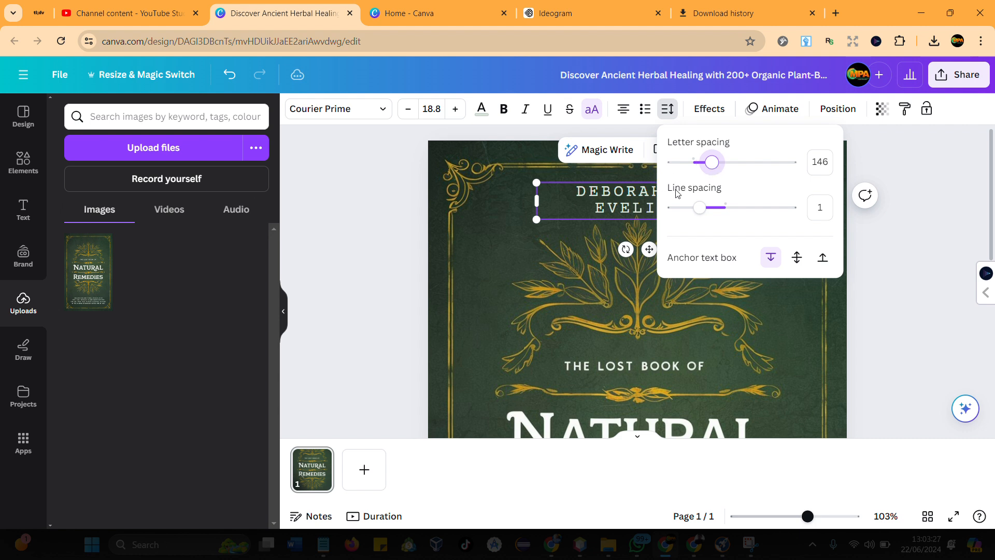
- Widen the author name's text box until the name fits on one line and centre it horizontally on the cover
{"action": "left_click", "coordinate": [609, 207]}
{"action": "left_click_drag", "start_coordinate": [536, 201], "coordinate": [486, 199]}
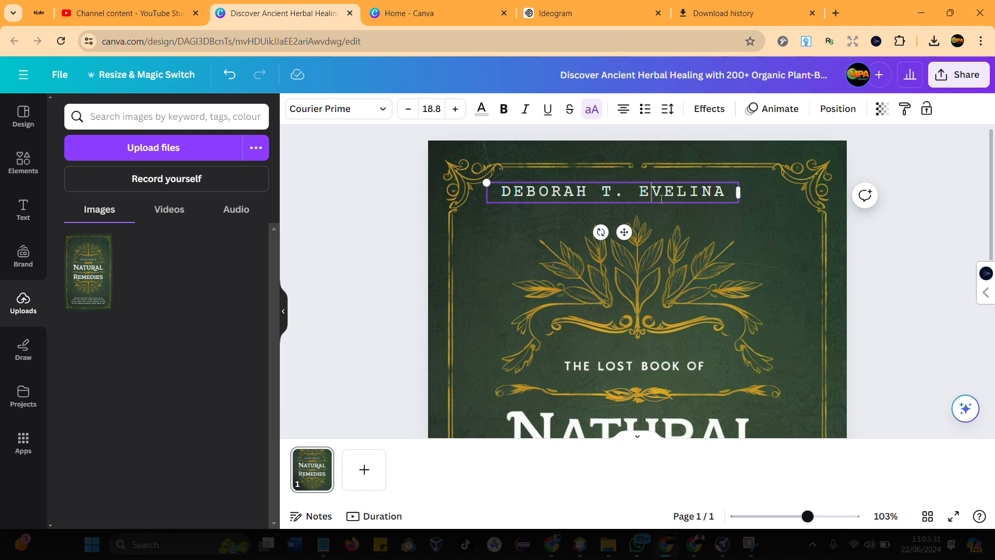
{"action": "left_click_drag", "start_coordinate": [624, 233], "coordinate": [648, 234]}
- Examine the whole cover at reduced size, checking the author name, title and corrected subtitle
{"action": "scroll", "coordinate": [648, 234], "scroll_direction": "down", "scroll_amount": 3, "text": "ctrl"}
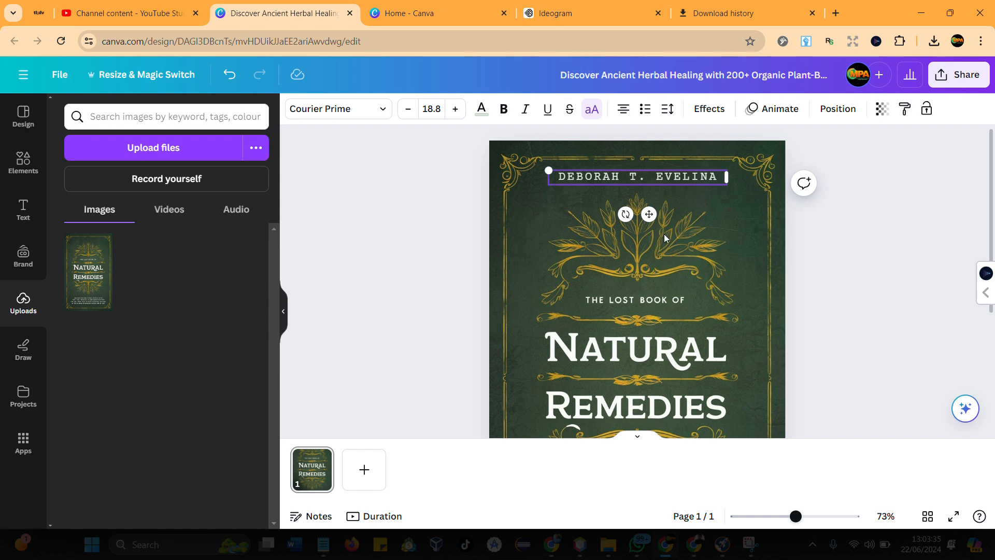
{"action": "scroll", "coordinate": [720, 228], "scroll_direction": "down", "scroll_amount": 1, "text": "ctrl"}
{"action": "scroll", "coordinate": [720, 231], "scroll_direction": "down", "scroll_amount": 1, "text": "ctrl"}
{"action": "scroll", "coordinate": [769, 239], "scroll_direction": "down", "scroll_amount": 2}
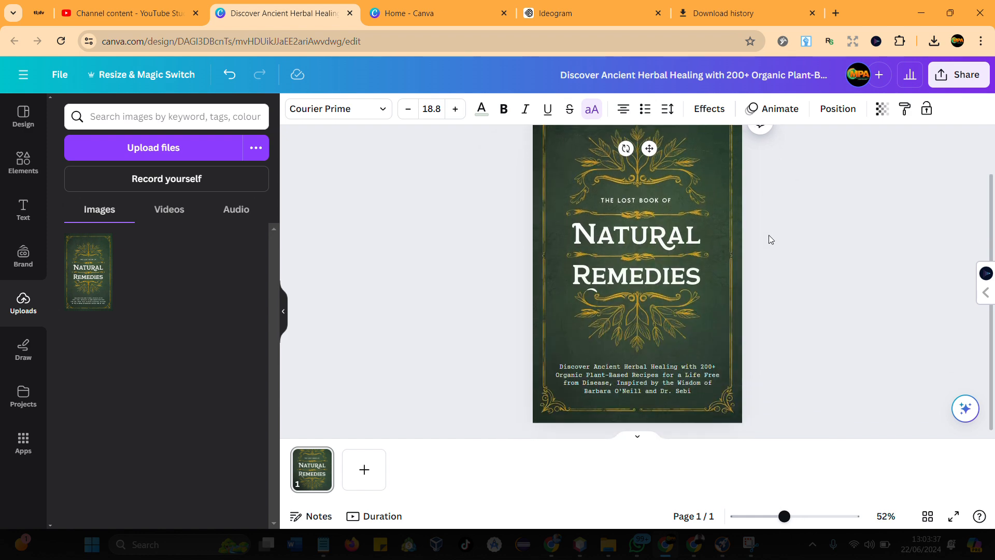
{"action": "left_click", "coordinate": [832, 295]}
{"action": "left_click", "coordinate": [660, 395]}
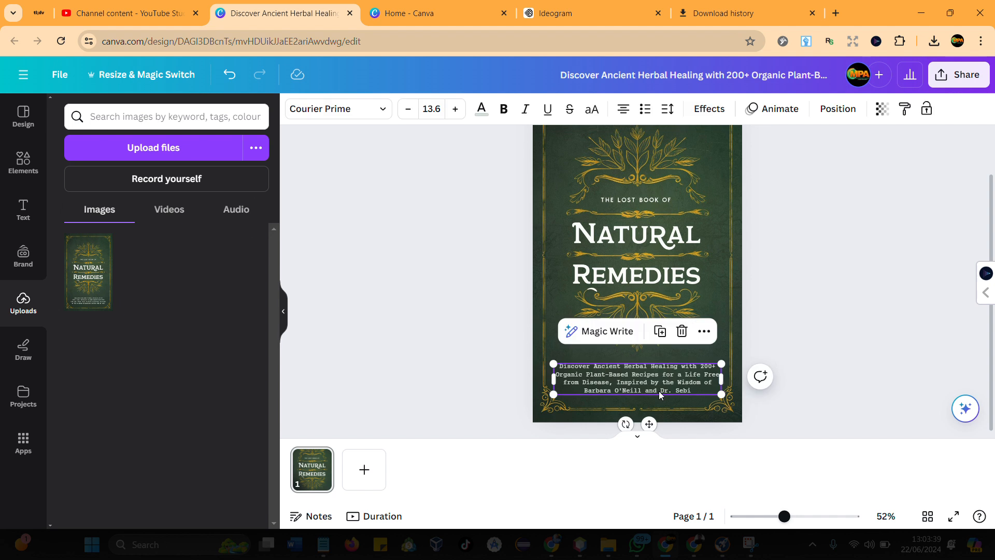
{"action": "left_click", "coordinate": [767, 317]}
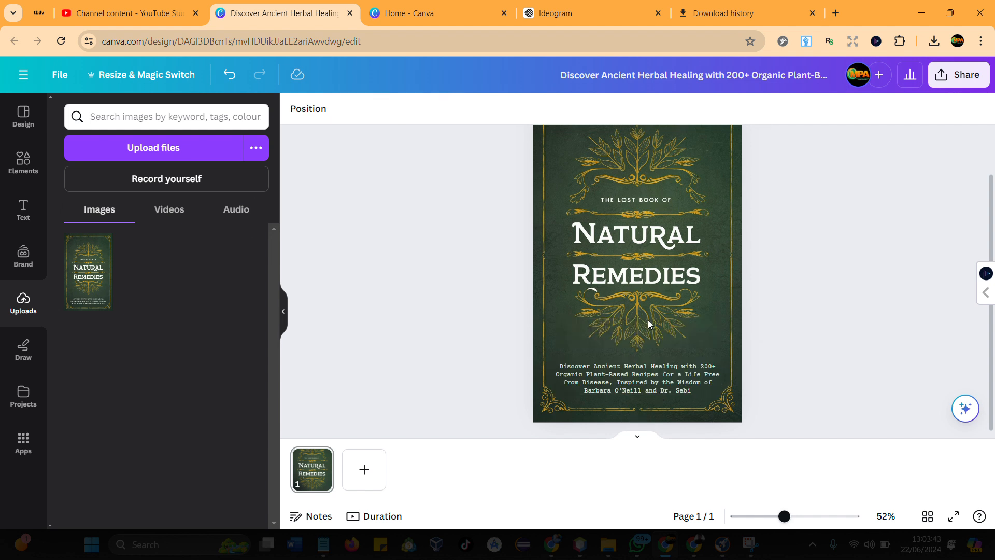
{"action": "scroll", "coordinate": [660, 336], "scroll_direction": "up", "scroll_amount": 1}
{"action": "scroll", "coordinate": [660, 340], "scroll_direction": "down", "scroll_amount": 1}
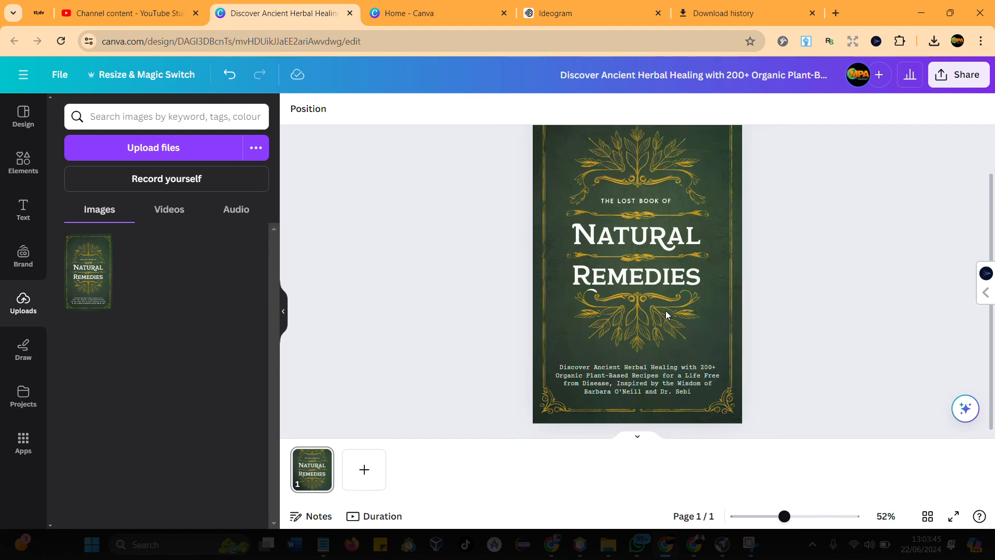
{"action": "scroll", "coordinate": [671, 303], "scroll_direction": "up", "scroll_amount": 1}
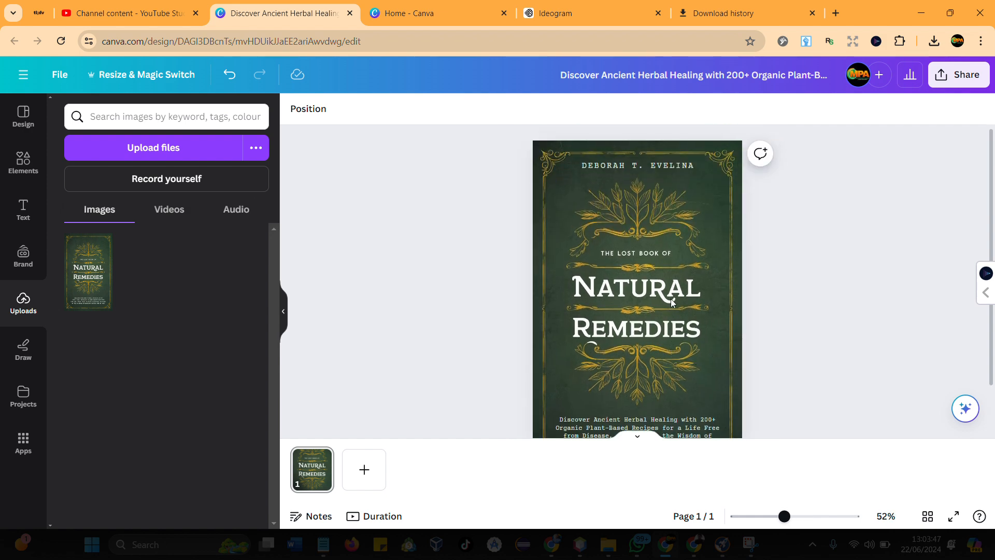
{"action": "scroll", "coordinate": [671, 303], "scroll_direction": "down", "scroll_amount": 1}
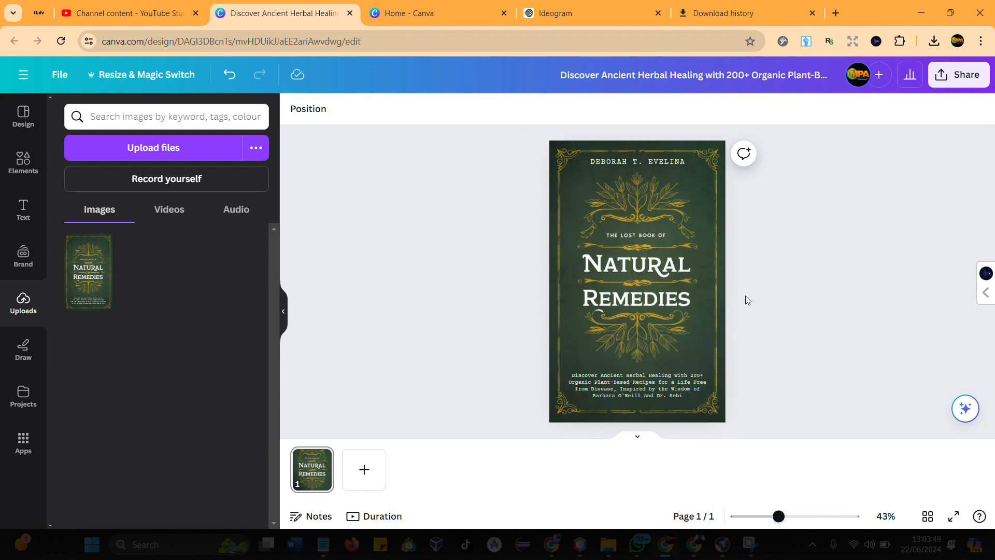
- Switch to Ideogram to look over the generated covers and return to the Canva cover design
{"action": "left_click", "coordinate": [604, 14]}
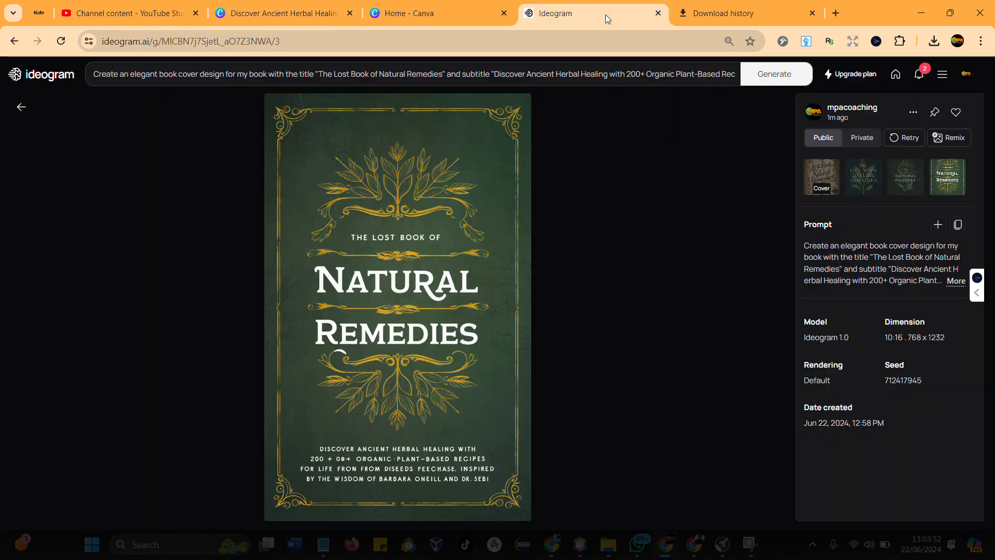
{"action": "left_click", "coordinate": [21, 107]}
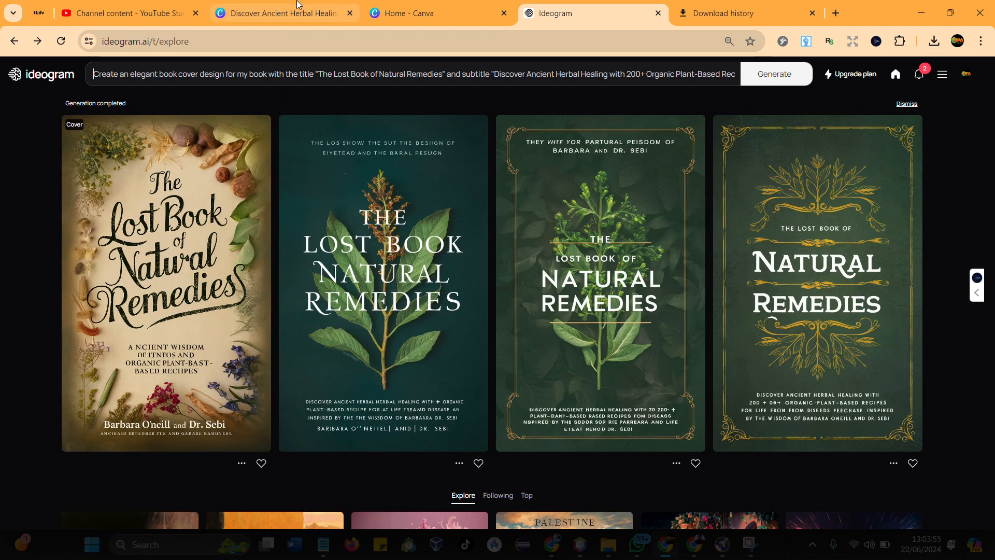
{"action": "left_click", "coordinate": [379, 15]}
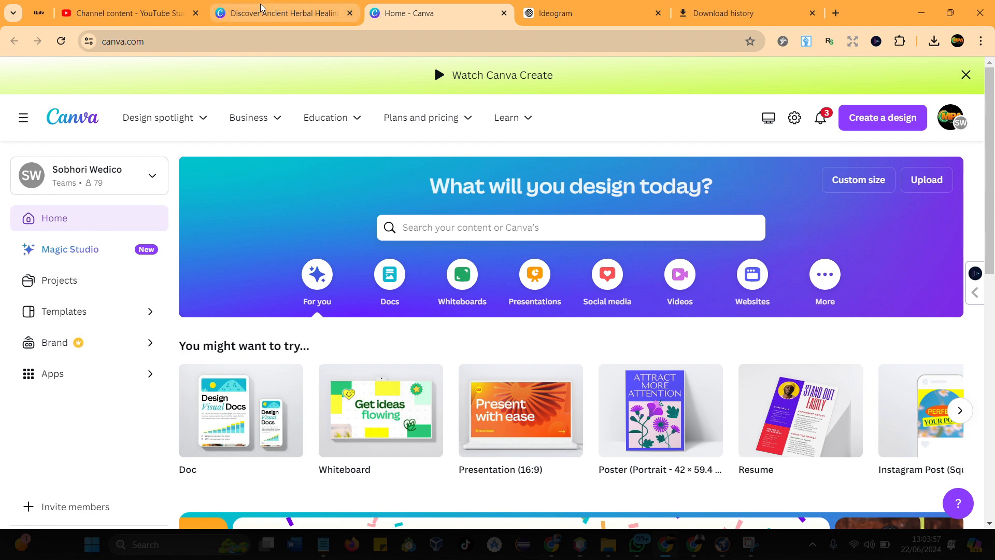
{"action": "left_click", "coordinate": [273, 14]}
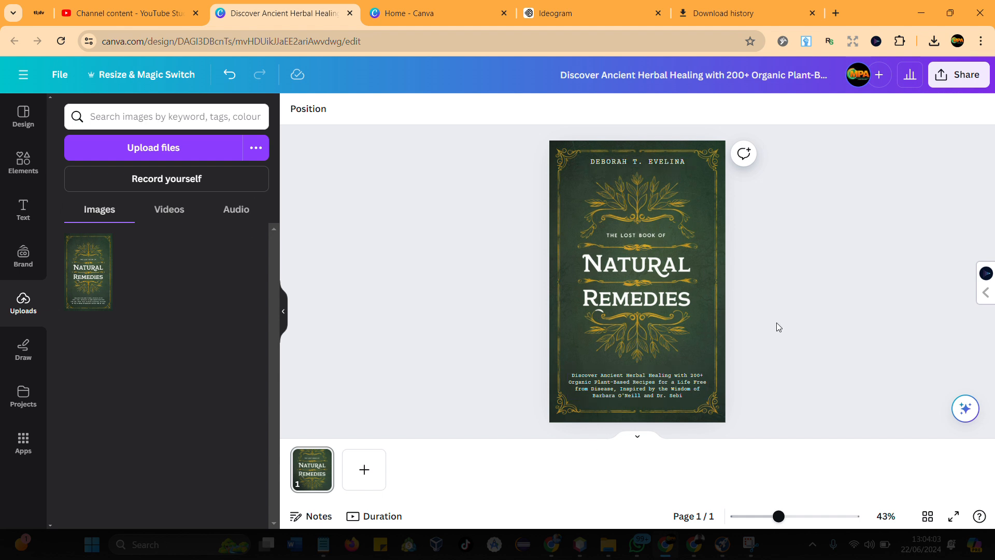
- Download the finished cover design as a JPG file
{"action": "left_click", "coordinate": [982, 79]}
{"action": "left_click", "coordinate": [779, 404]}
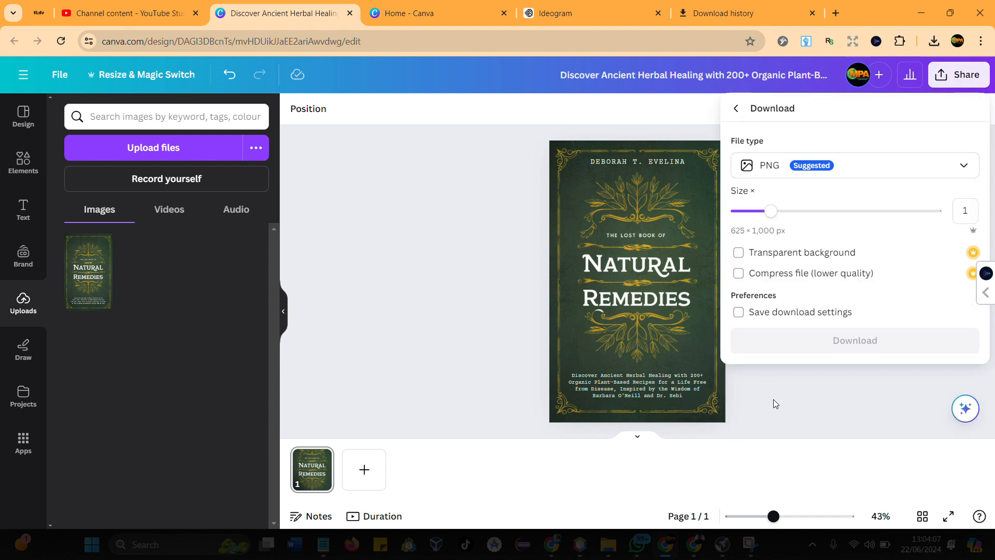
{"action": "left_click", "coordinate": [792, 164]}
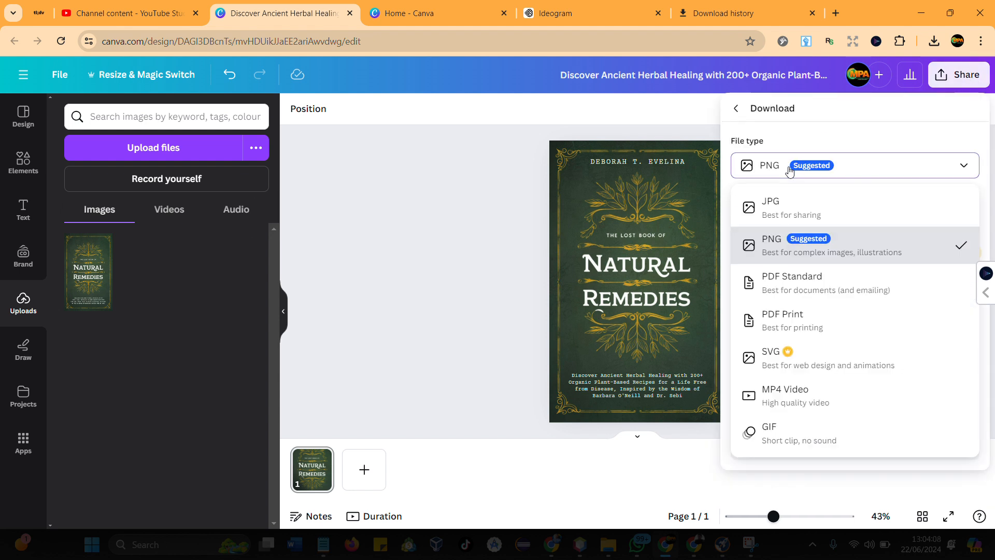
{"action": "left_click", "coordinate": [778, 214]}
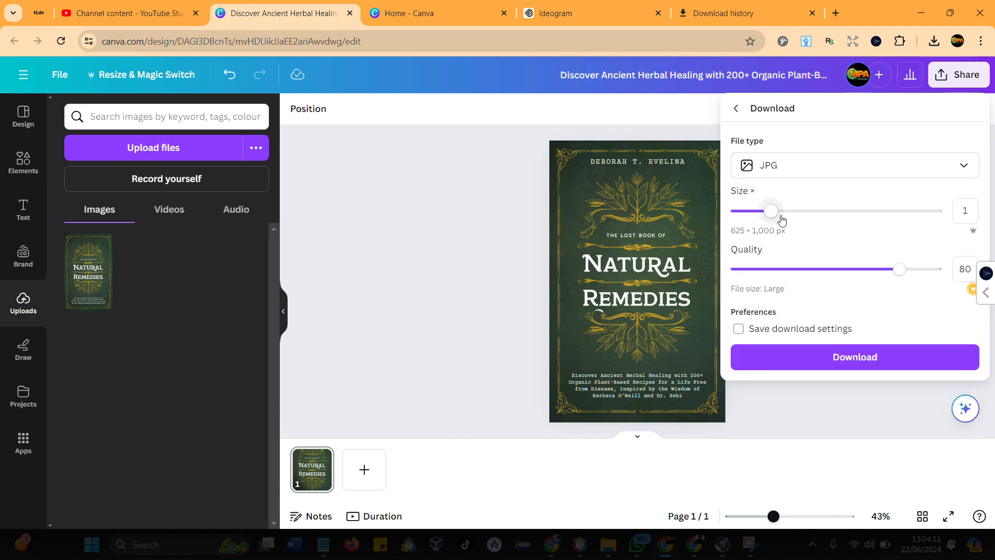
{"action": "left_click", "coordinate": [855, 365]}
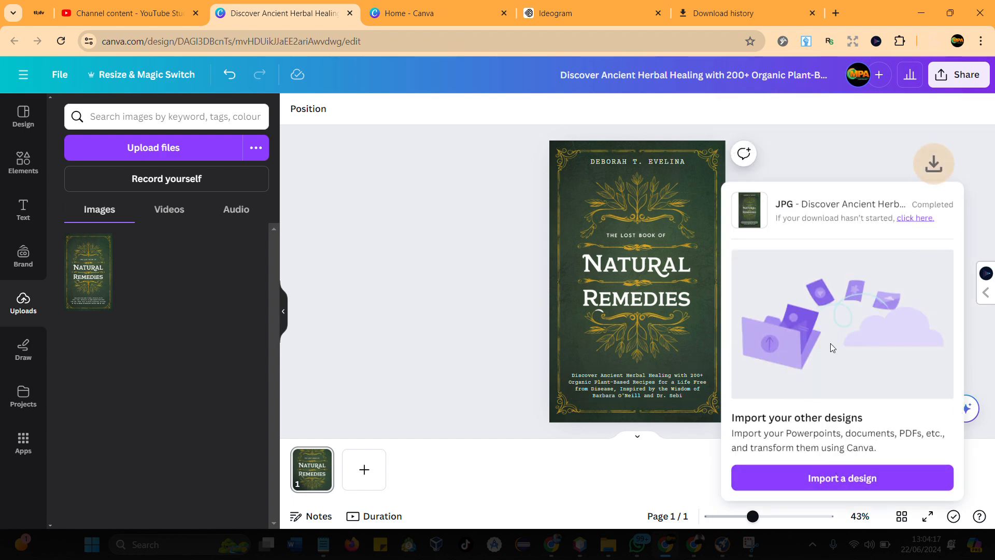
- Show the downloaded cover in its folder and rename the file as Ebook Cover
{"action": "mouse_move", "coordinate": [903, 73]}
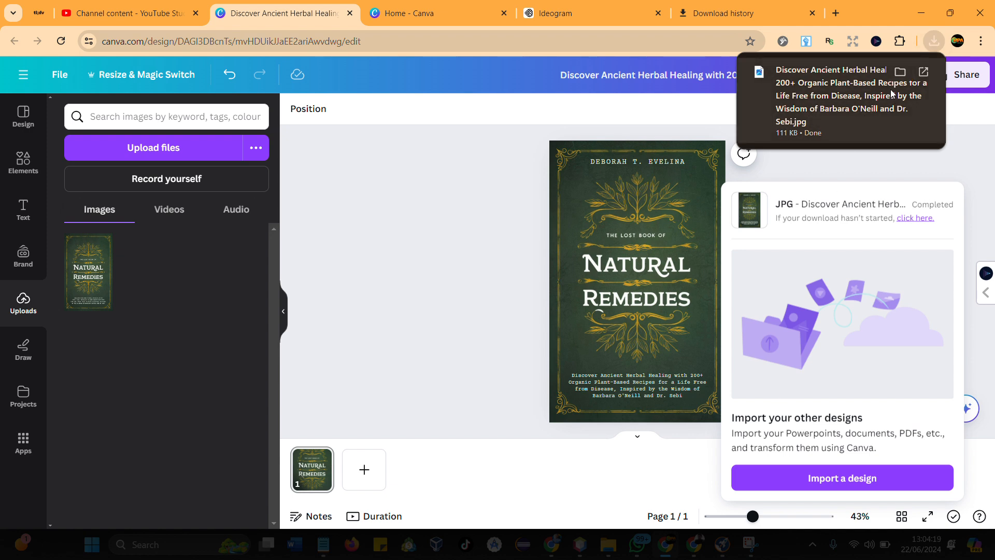
{"action": "left_click", "coordinate": [903, 73]}
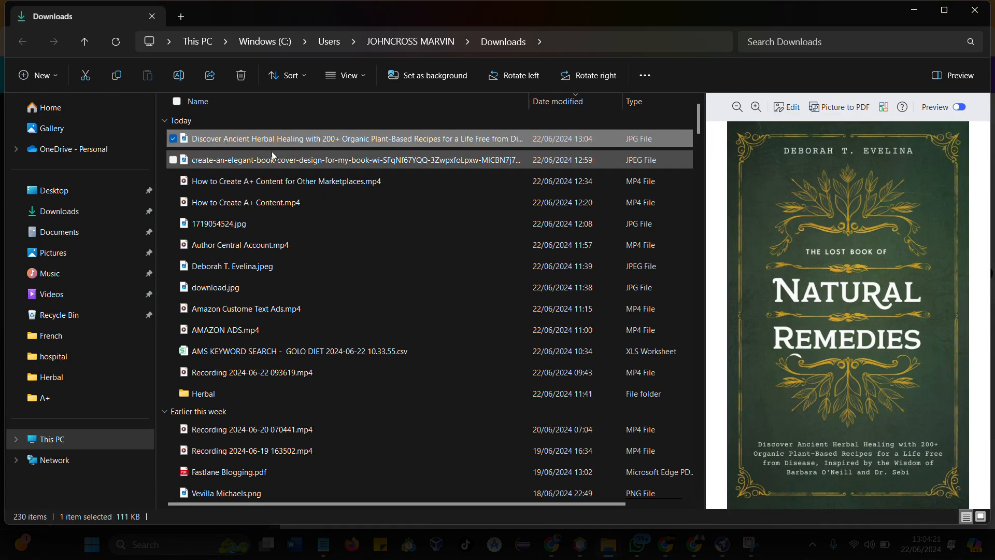
{"action": "left_click", "coordinate": [179, 75]}
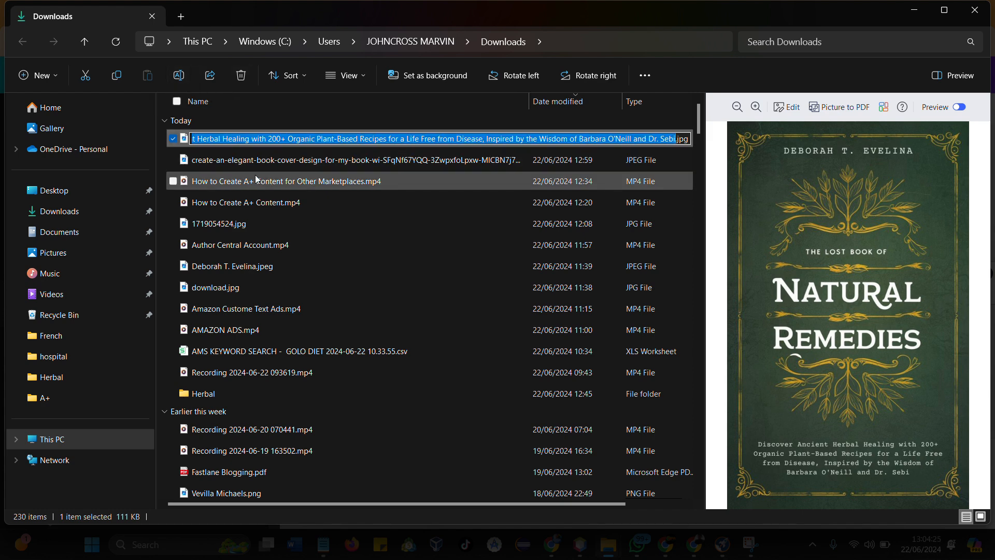
{"action": "type", "text": "Ebb"}
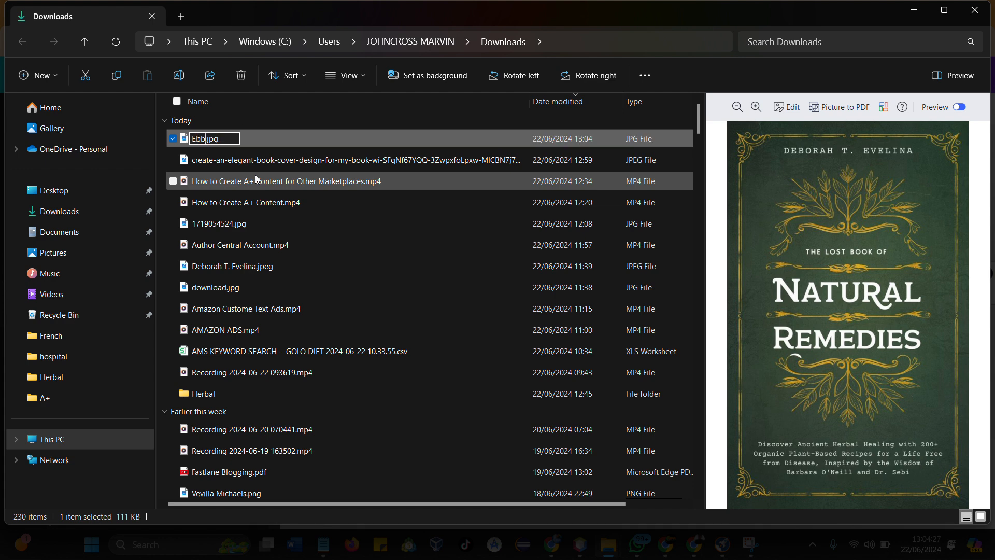
{"action": "key", "text": "BackSpace"}
{"action": "type", "text": "ook Cover"}
{"action": "key", "text": "Return"}
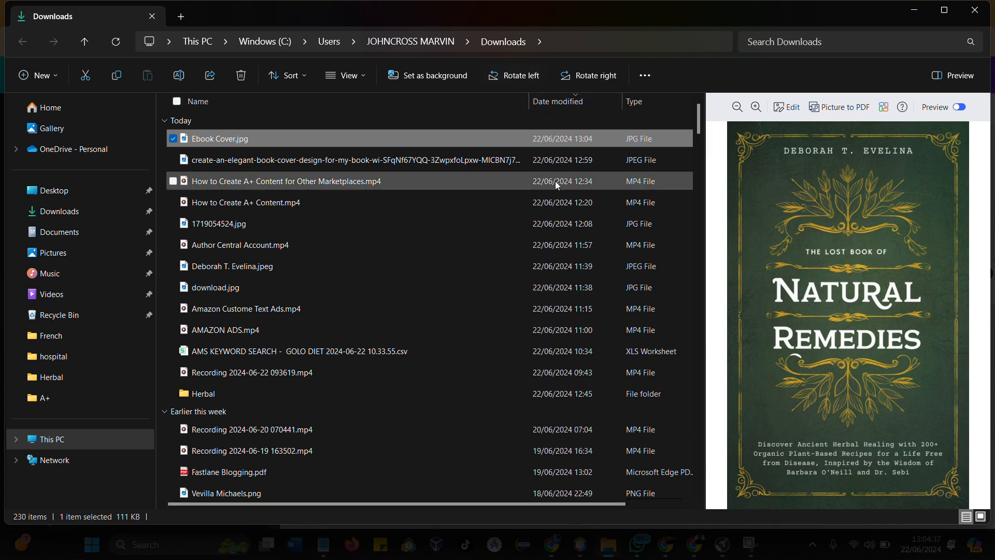
- Switch back to Chrome and go past the Canva home page to the download history page
{"action": "mouse_move", "coordinate": [670, 554]}
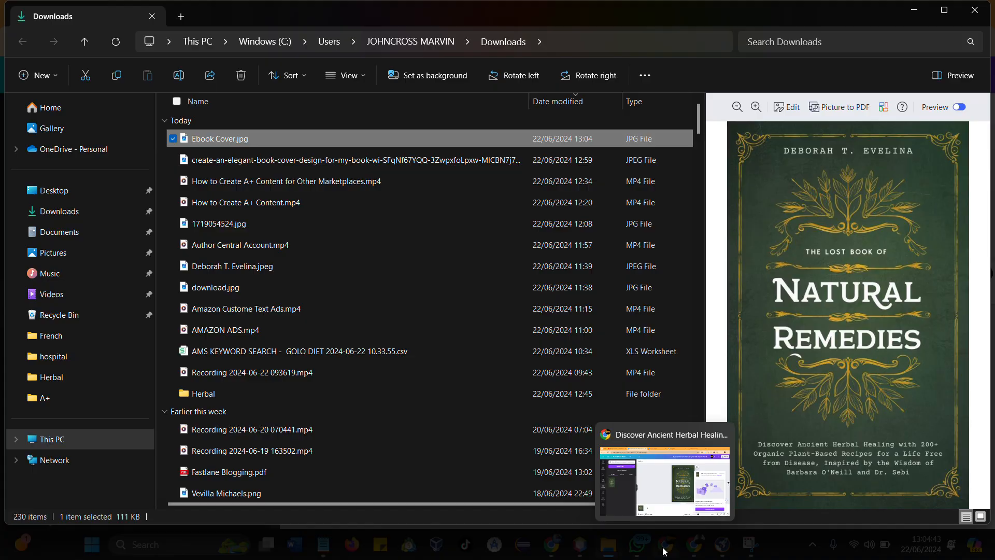
{"action": "left_click", "coordinate": [664, 551]}
{"action": "left_click", "coordinate": [396, 257]}
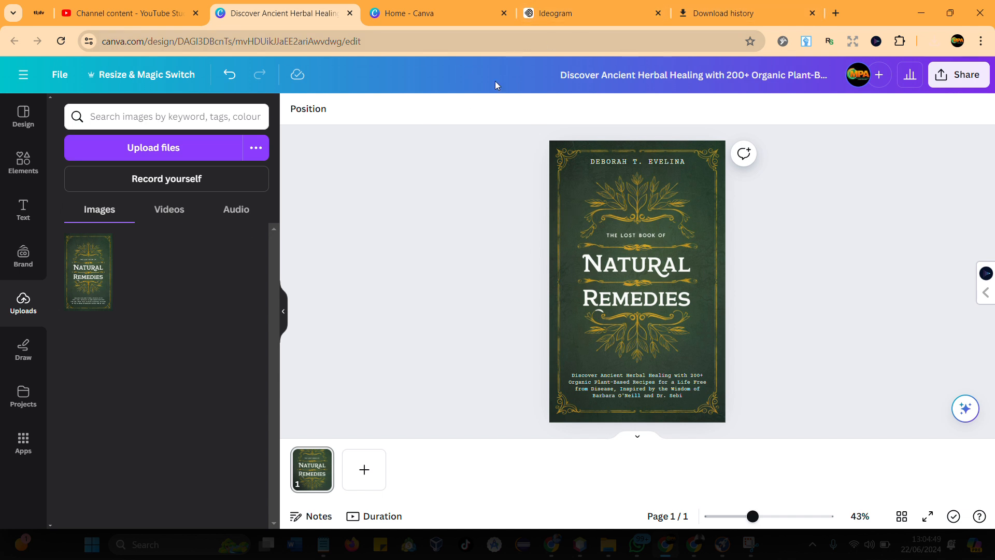
{"action": "left_click", "coordinate": [384, 16]}
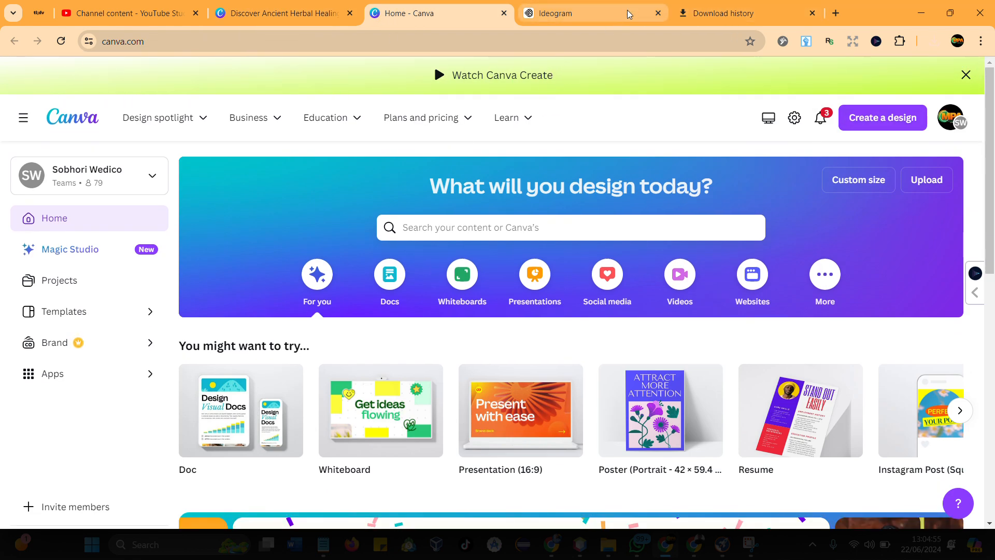
{"action": "left_click", "coordinate": [721, 13]}
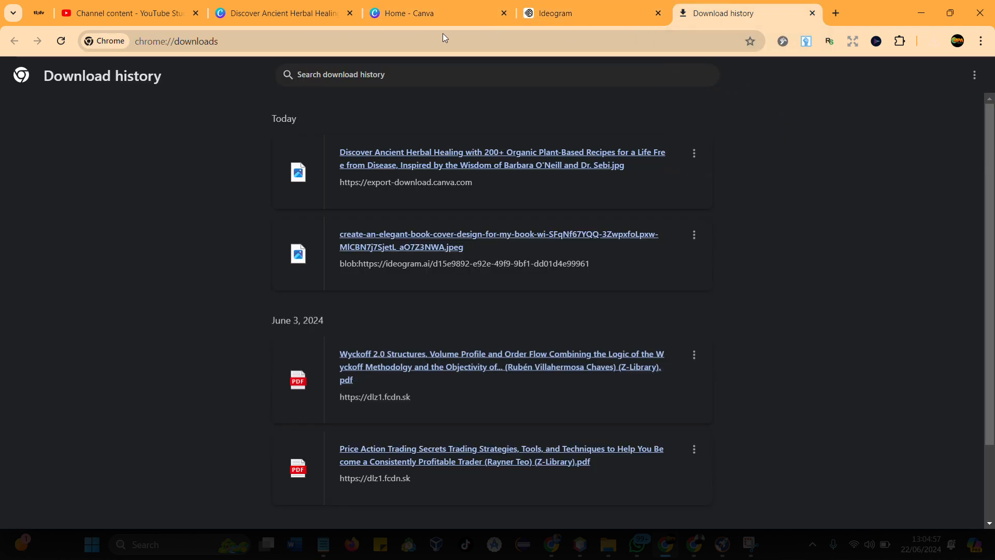
- Search Google for "kdp cover calculator" and open Amazon's KDP Cover Calculator page
{"action": "left_click", "coordinate": [388, 39]}
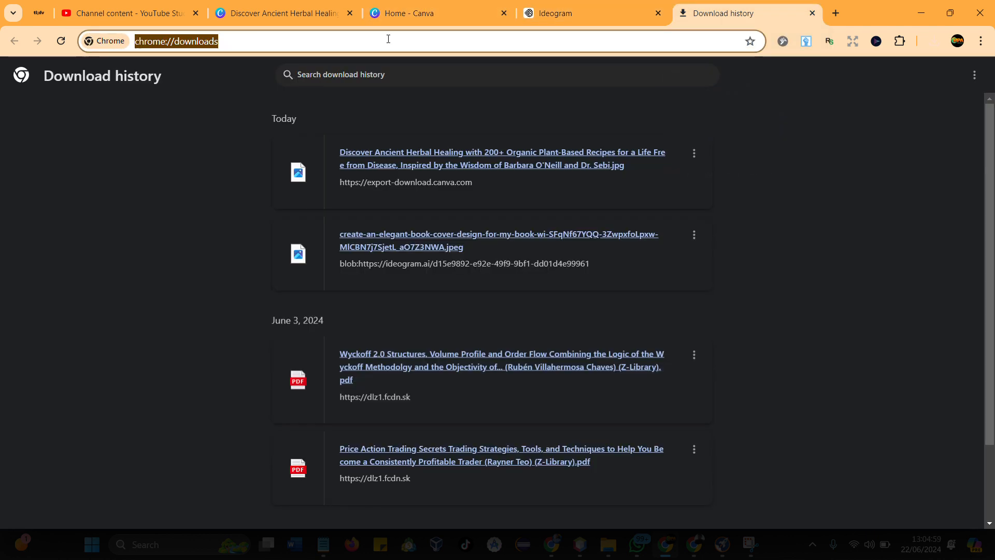
{"action": "type", "text": "cov"}
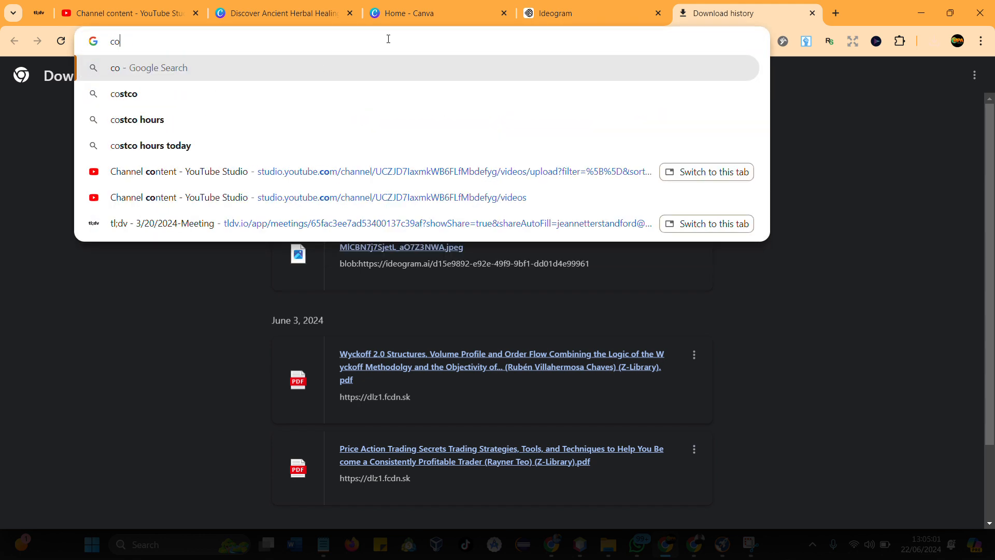
{"action": "key", "text": "BackSpace"}
{"action": "key", "text": "BackSpace"}
{"action": "key", "text": "BackSpace"}
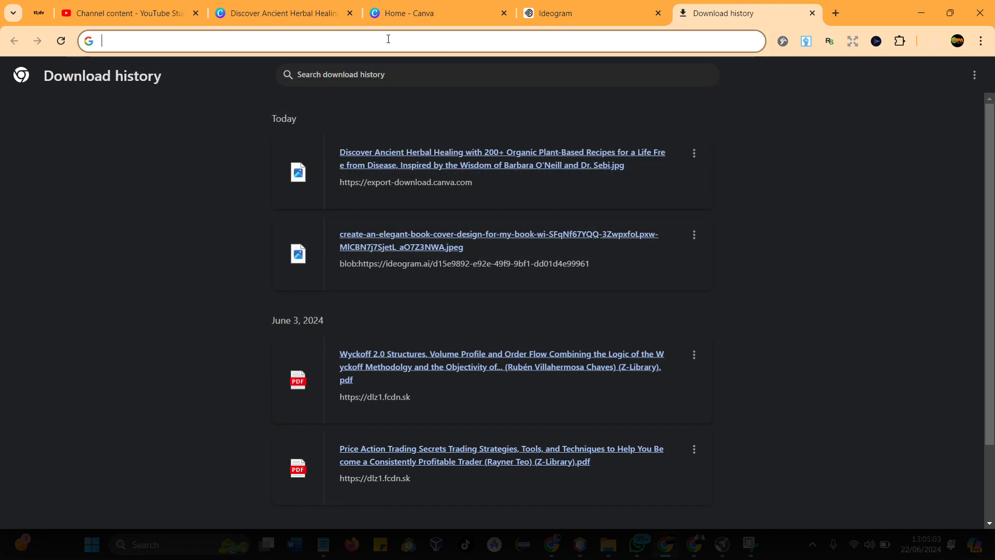
{"action": "type", "text": "kdp"}
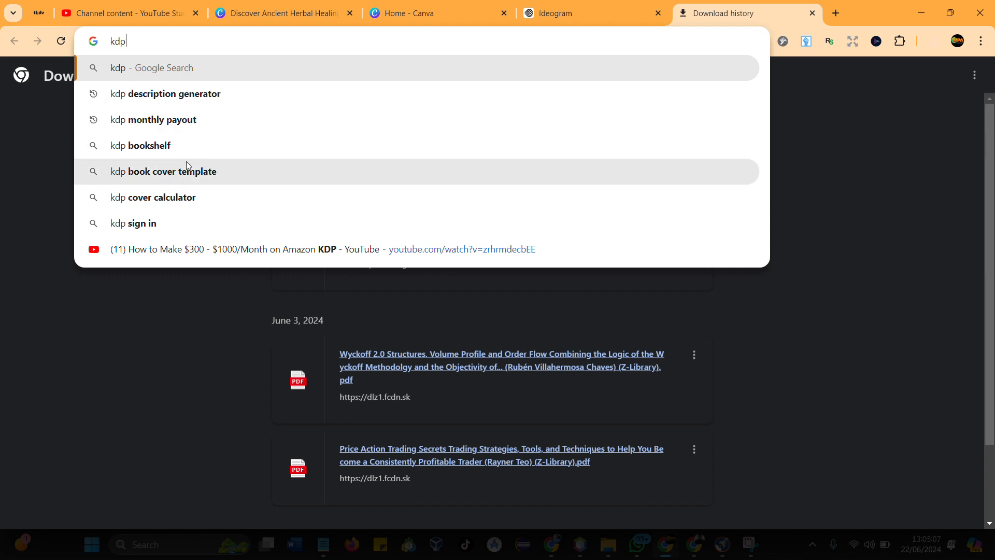
{"action": "left_click", "coordinate": [174, 197]}
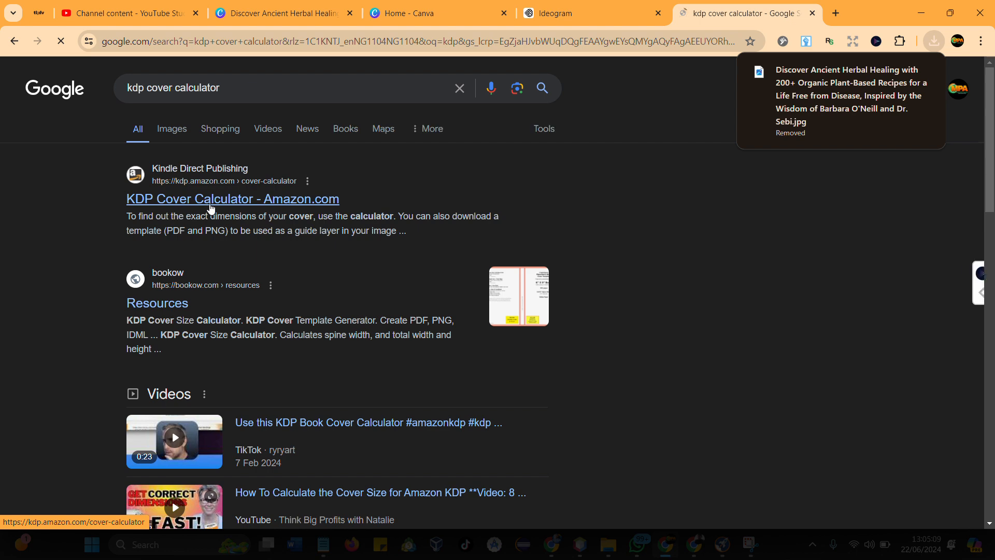
{"action": "left_click", "coordinate": [211, 202]}
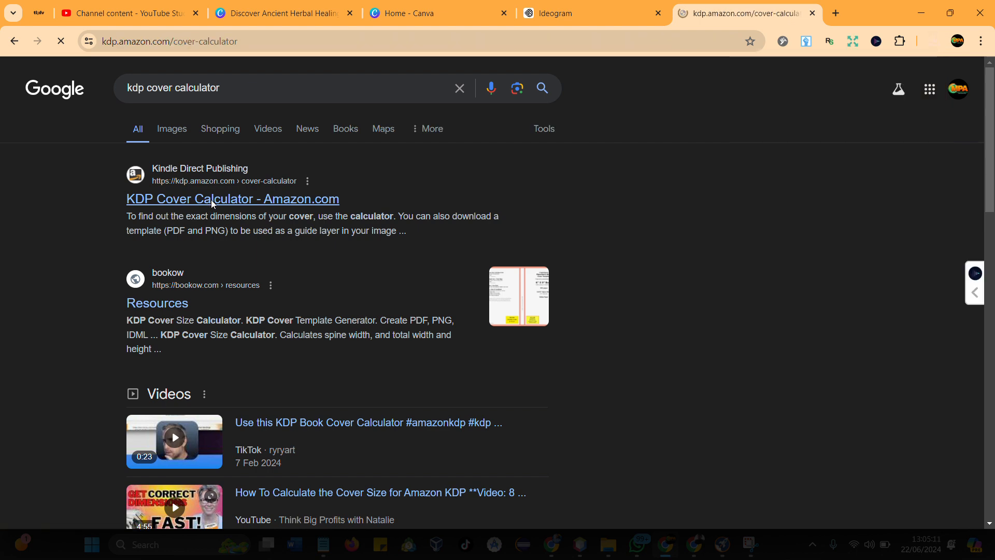
- Set the binding type to Paperback, the interior type to Black & white and the paper type to White paper
{"action": "scroll", "coordinate": [462, 315], "scroll_direction": "down", "scroll_amount": 3}
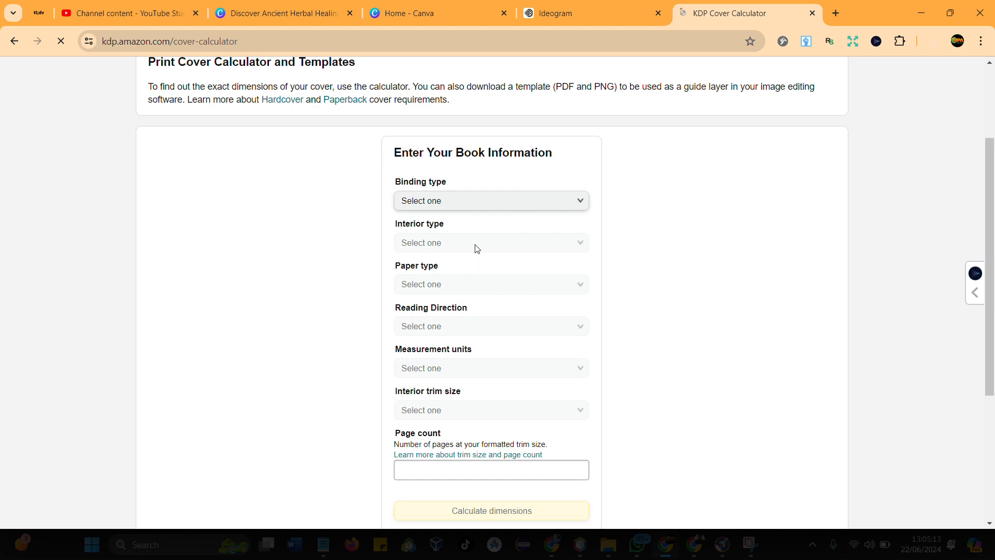
{"action": "left_click", "coordinate": [473, 201]}
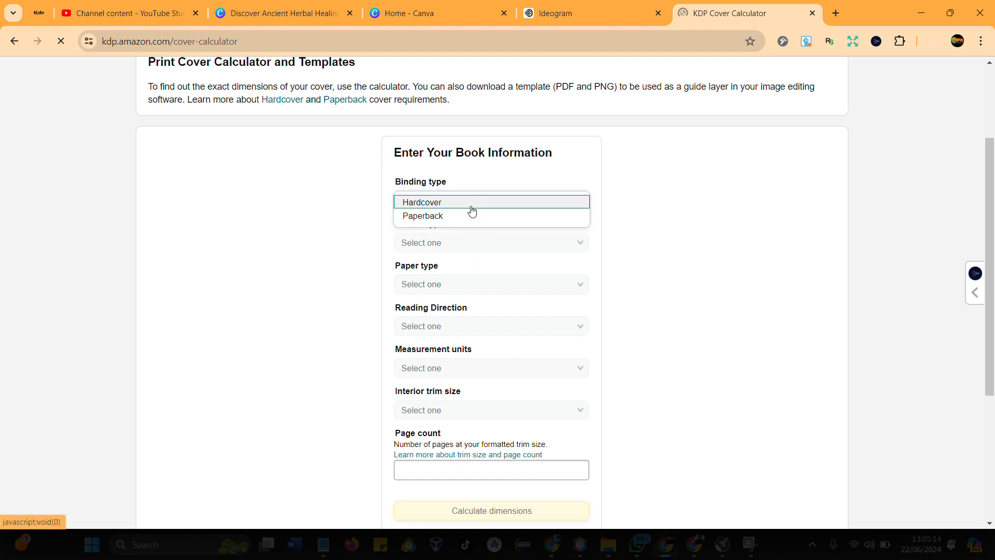
{"action": "left_click", "coordinate": [443, 215]}
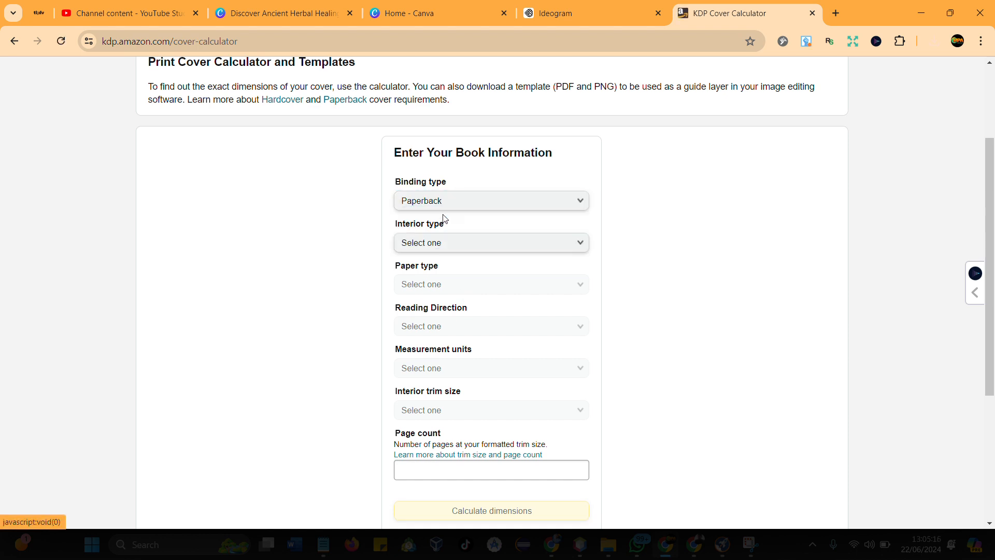
{"action": "left_click", "coordinate": [442, 247]}
{"action": "left_click", "coordinate": [440, 247]}
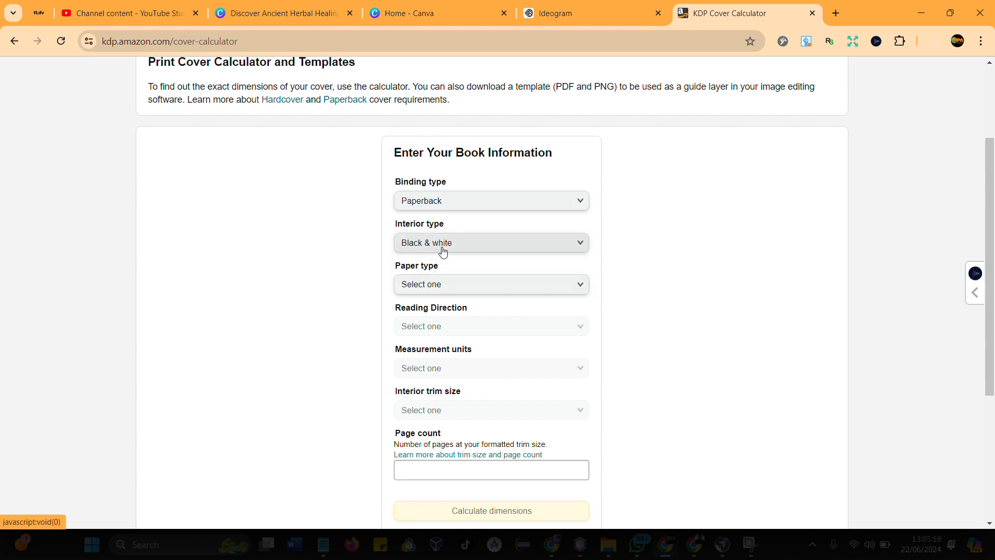
{"action": "left_click", "coordinate": [433, 289]}
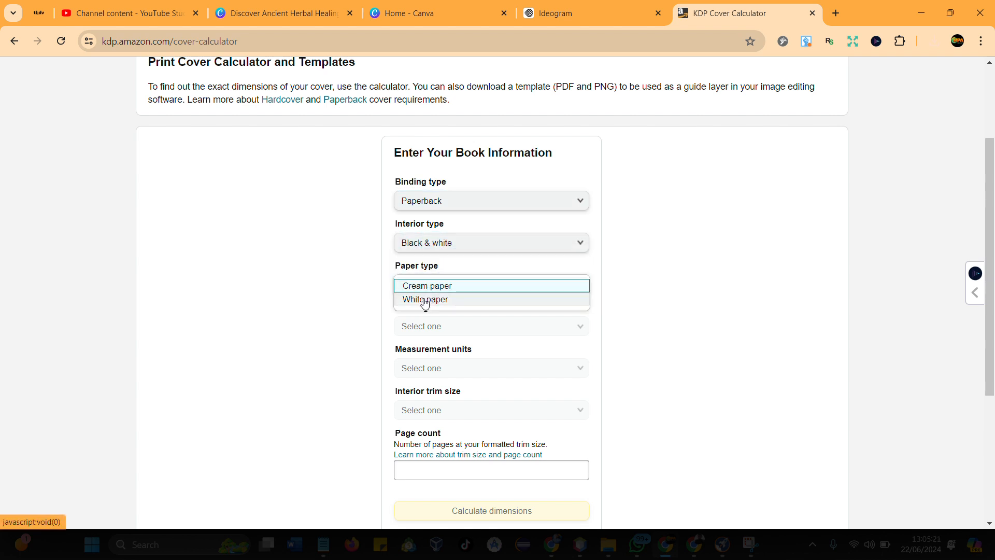
{"action": "left_click", "coordinate": [428, 298]}
- Set the reading direction to Left to Right and the measurement units to Inches
{"action": "scroll", "coordinate": [438, 272], "scroll_direction": "down", "scroll_amount": 1}
{"action": "left_click", "coordinate": [439, 263]}
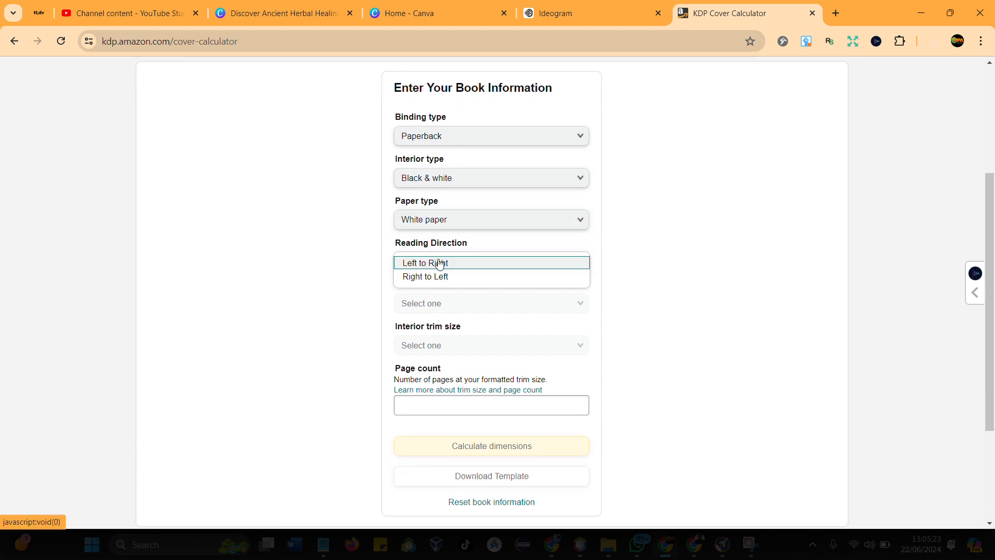
{"action": "left_click", "coordinate": [434, 265]}
{"action": "scroll", "coordinate": [434, 280], "scroll_direction": "down", "scroll_amount": 1}
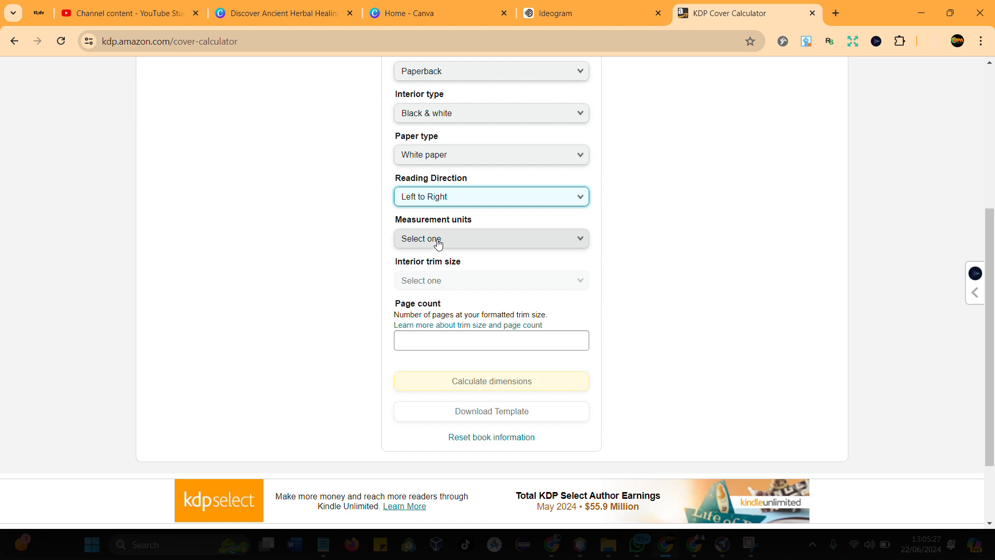
{"action": "left_click", "coordinate": [438, 244]}
{"action": "left_click", "coordinate": [429, 246]}
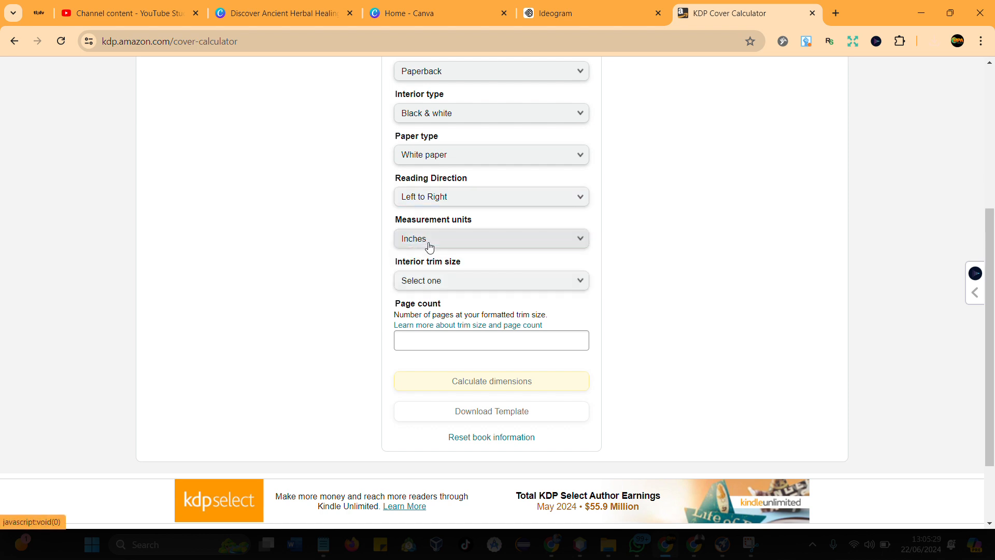
- Calculate the cover dimensions for an interior trim size of 8.5 x 11 in and 200 pages, and mark the full cover width
{"action": "left_click", "coordinate": [424, 282]}
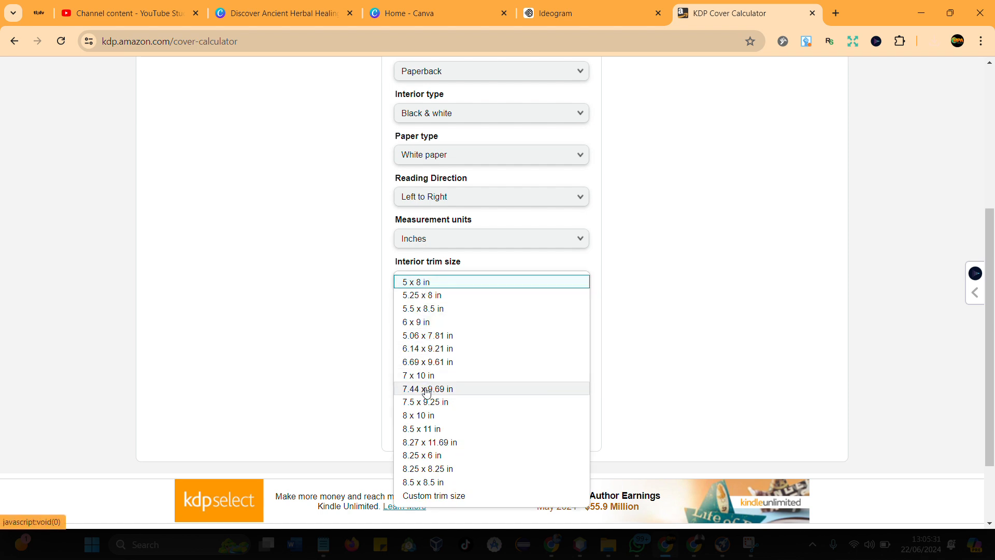
{"action": "left_click", "coordinate": [421, 429]}
{"action": "scroll", "coordinate": [429, 366], "scroll_direction": "down", "scroll_amount": 1}
{"action": "left_click", "coordinate": [432, 281]}
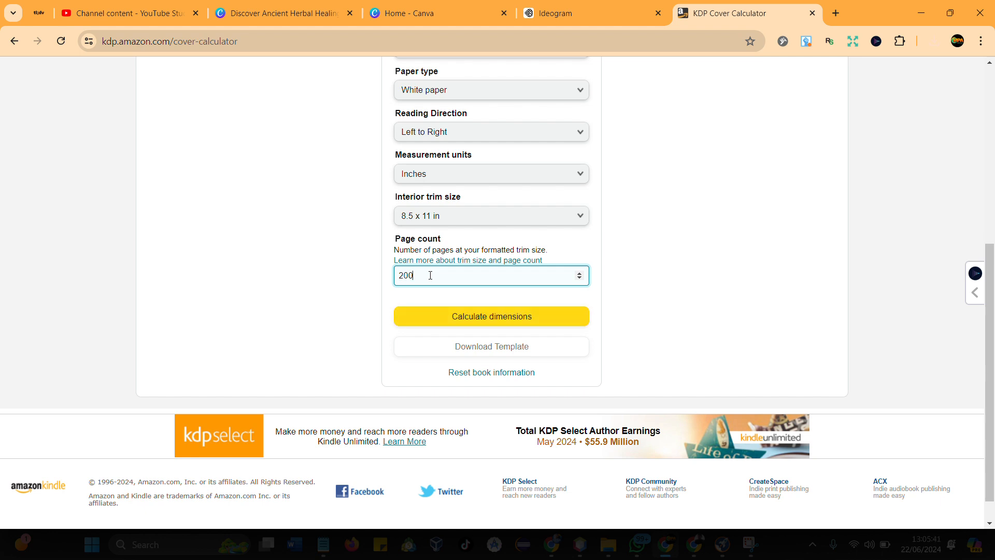
{"action": "left_click", "coordinate": [451, 317]}
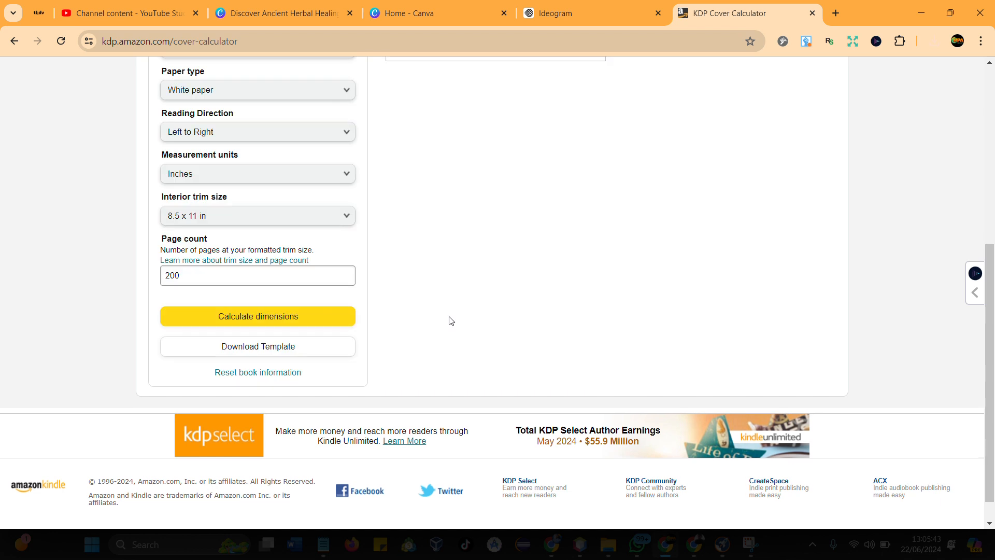
{"action": "scroll", "coordinate": [520, 275], "scroll_direction": "up", "scroll_amount": 4}
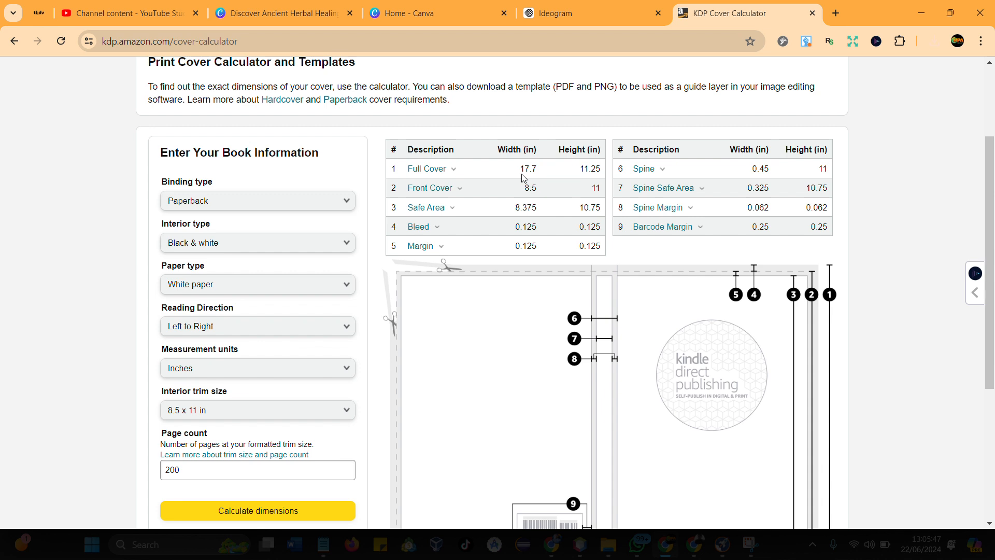
{"action": "left_click_drag", "start_coordinate": [520, 170], "coordinate": [538, 173]}
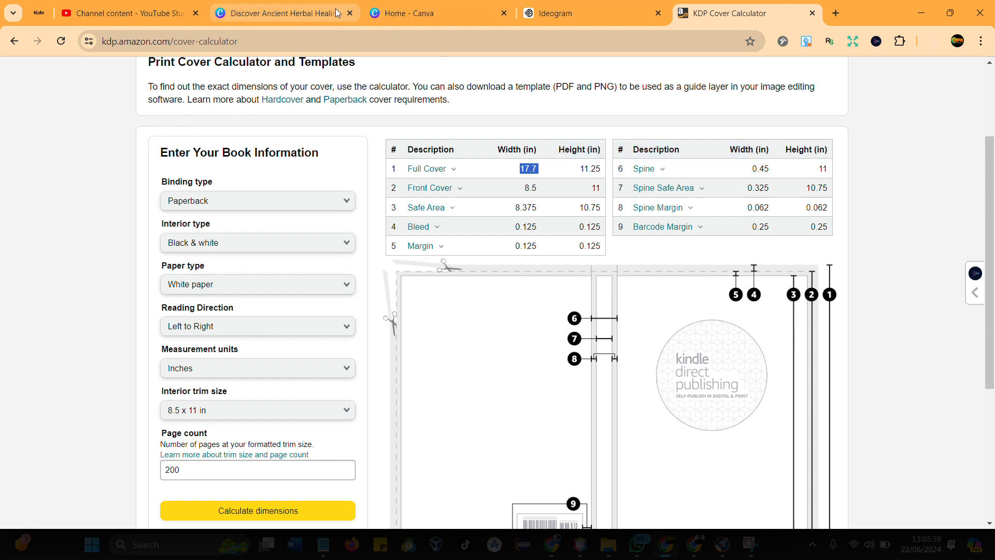
- Switch to the Canva home page and create a new custom-size design 17.7 in wide and 11.25 in high
{"action": "left_click", "coordinate": [407, 13]}
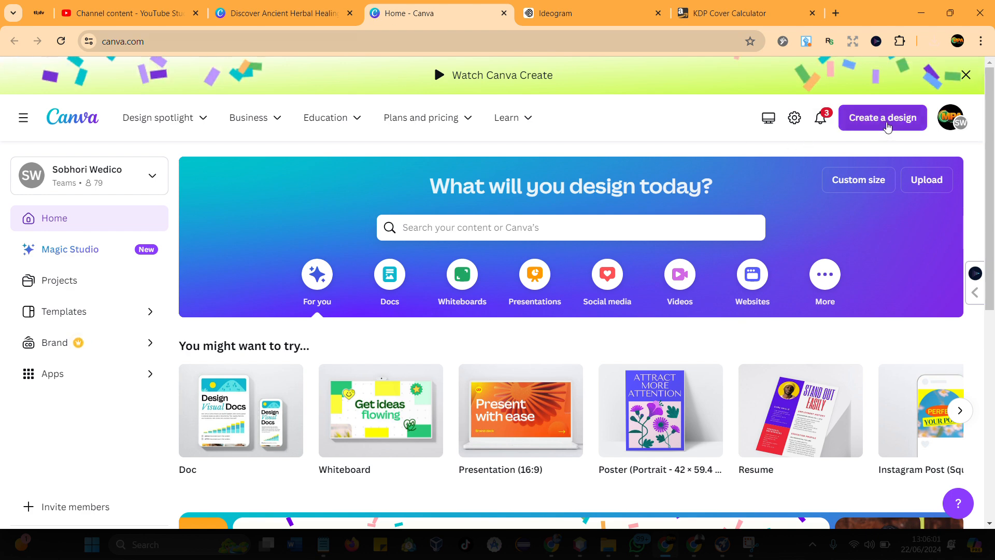
{"action": "left_click", "coordinate": [888, 127]}
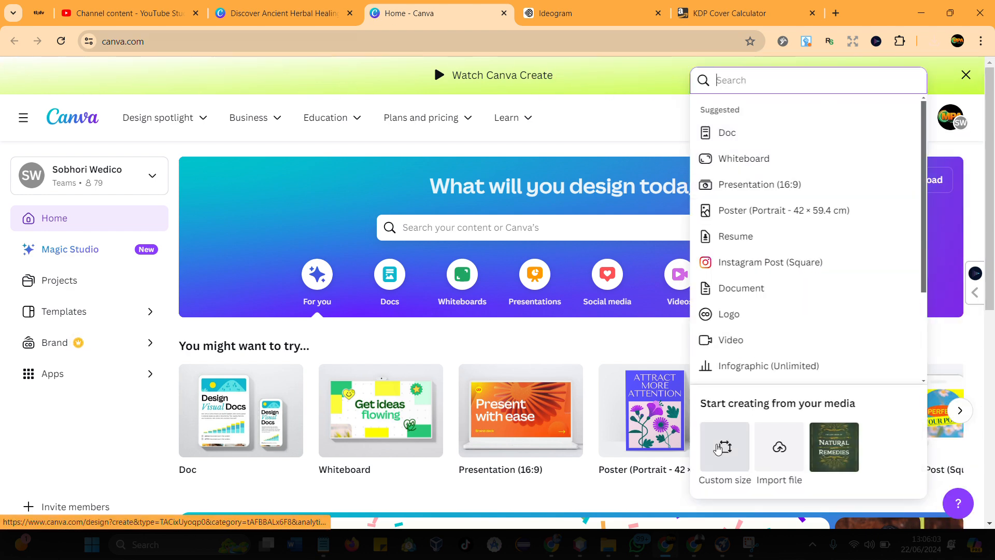
{"action": "left_click", "coordinate": [717, 449]}
{"action": "left_click", "coordinate": [865, 207]}
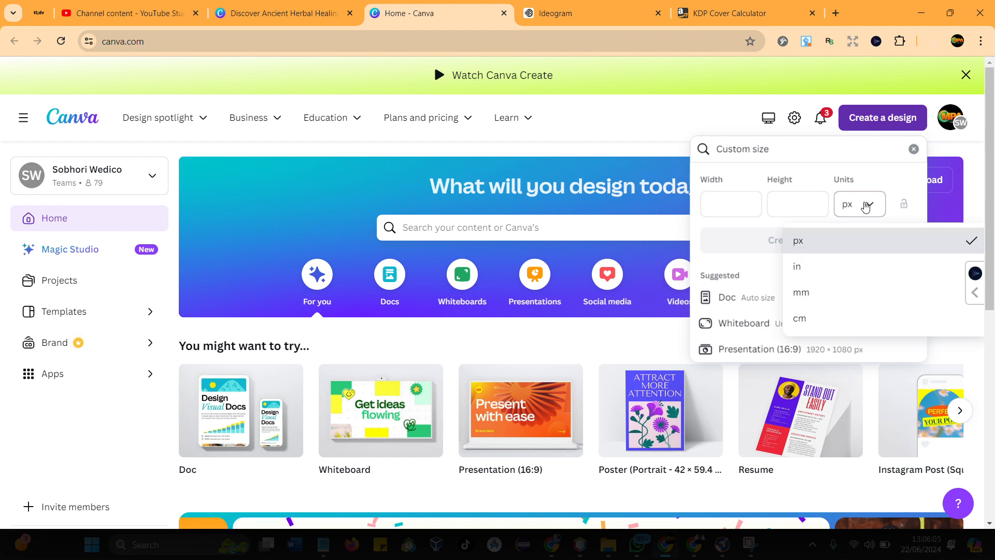
{"action": "left_click", "coordinate": [797, 267]}
{"action": "left_click", "coordinate": [730, 207]}
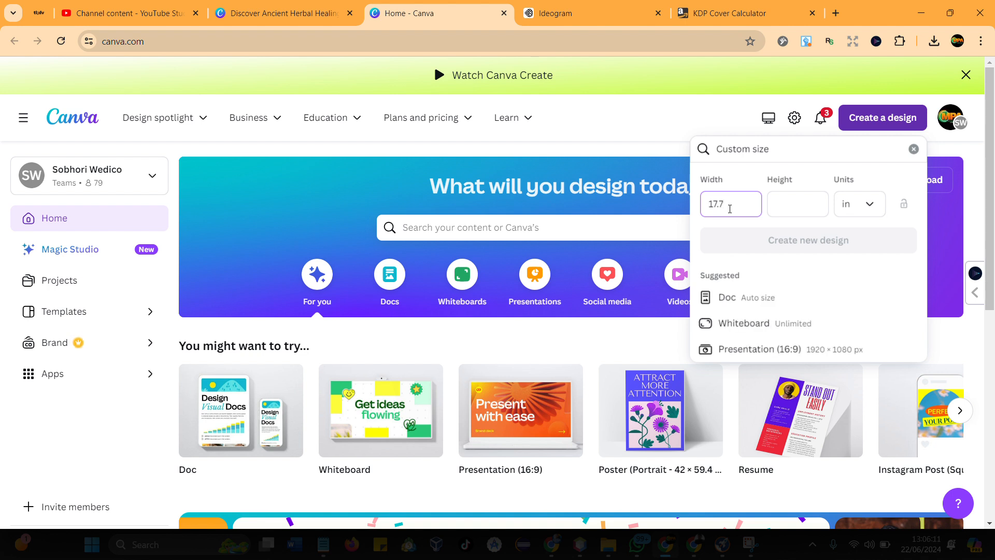
{"action": "left_click", "coordinate": [799, 202]}
{"action": "type", "text": "11.25"}
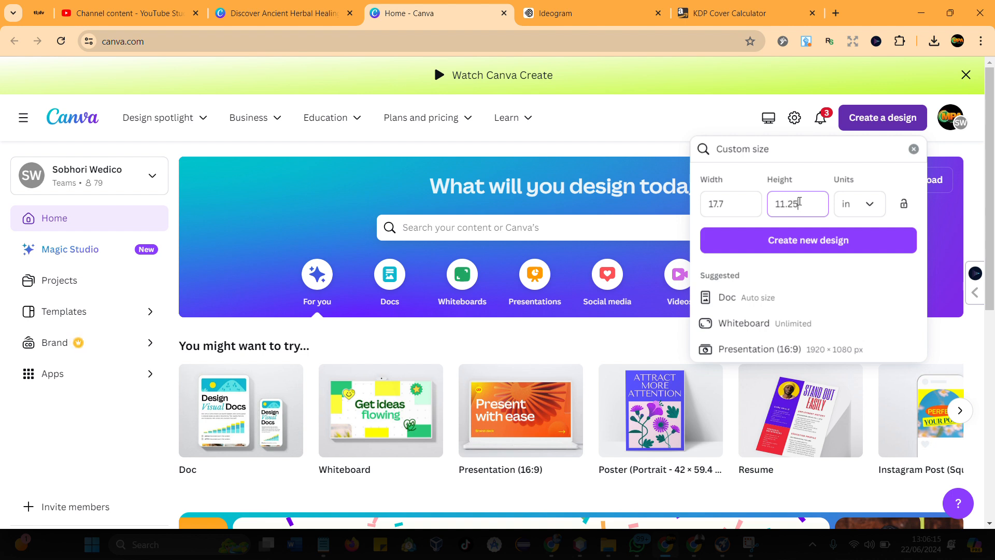
{"action": "left_click", "coordinate": [785, 242]}
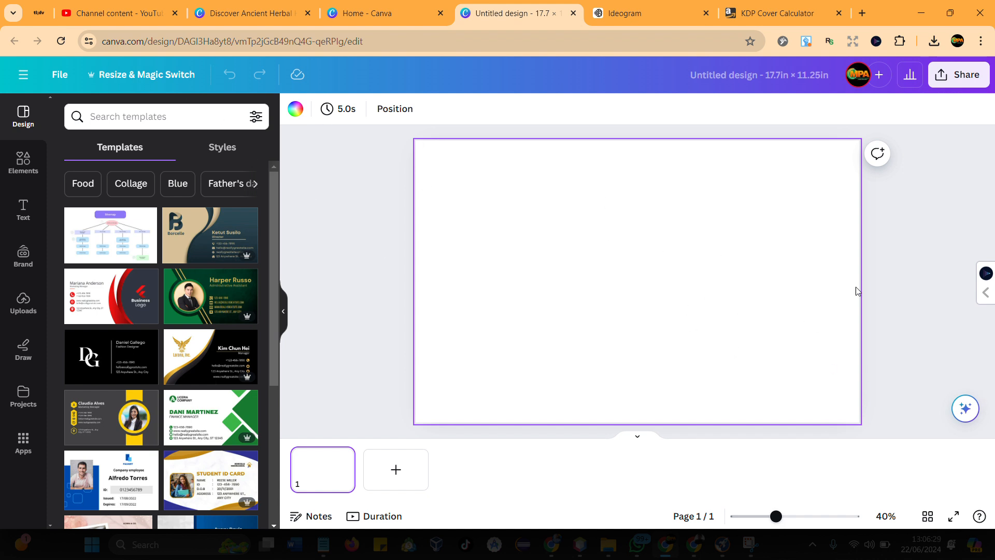
- Look at the YouTube Studio video list and switch to Ideogram to view the generated covers
{"action": "left_click", "coordinate": [166, 4]}
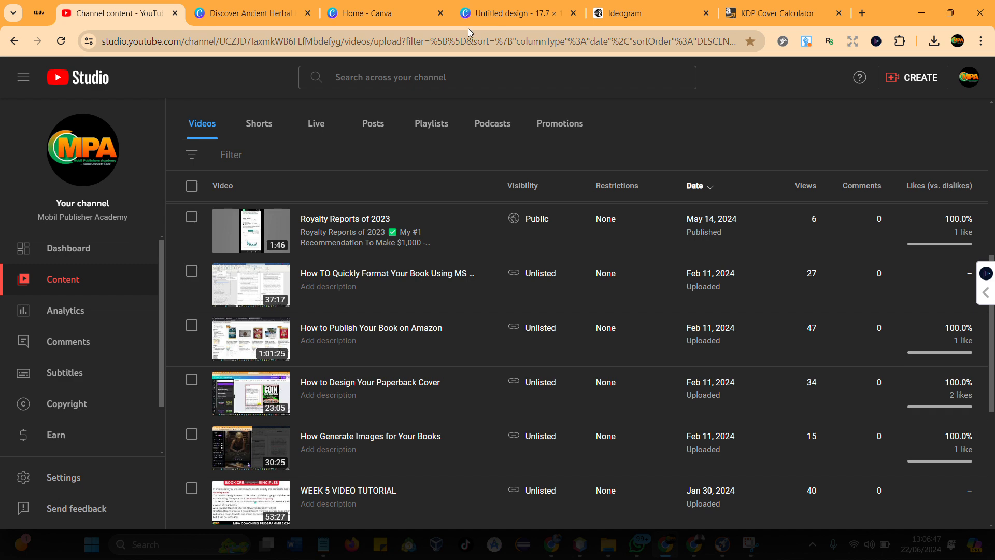
{"action": "left_click", "coordinate": [643, 8]}
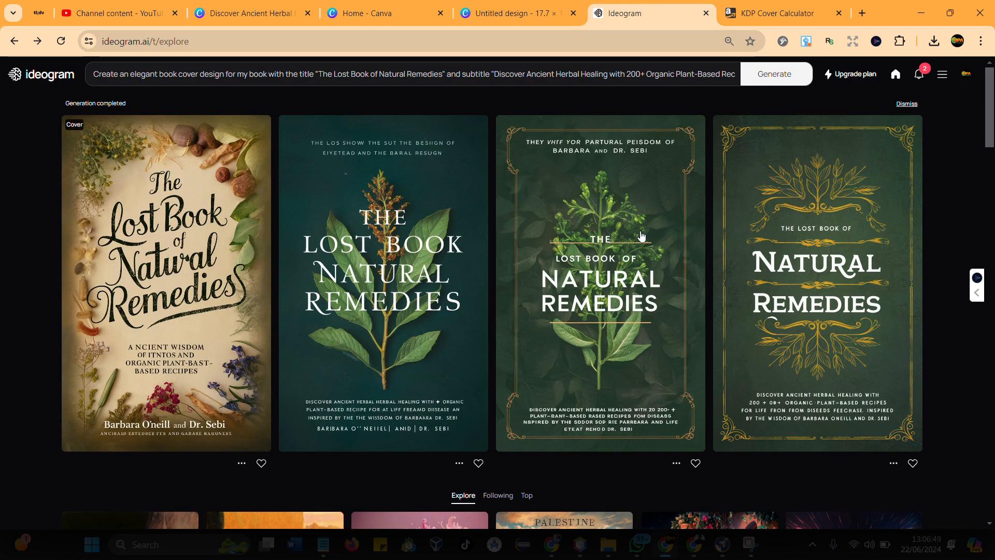